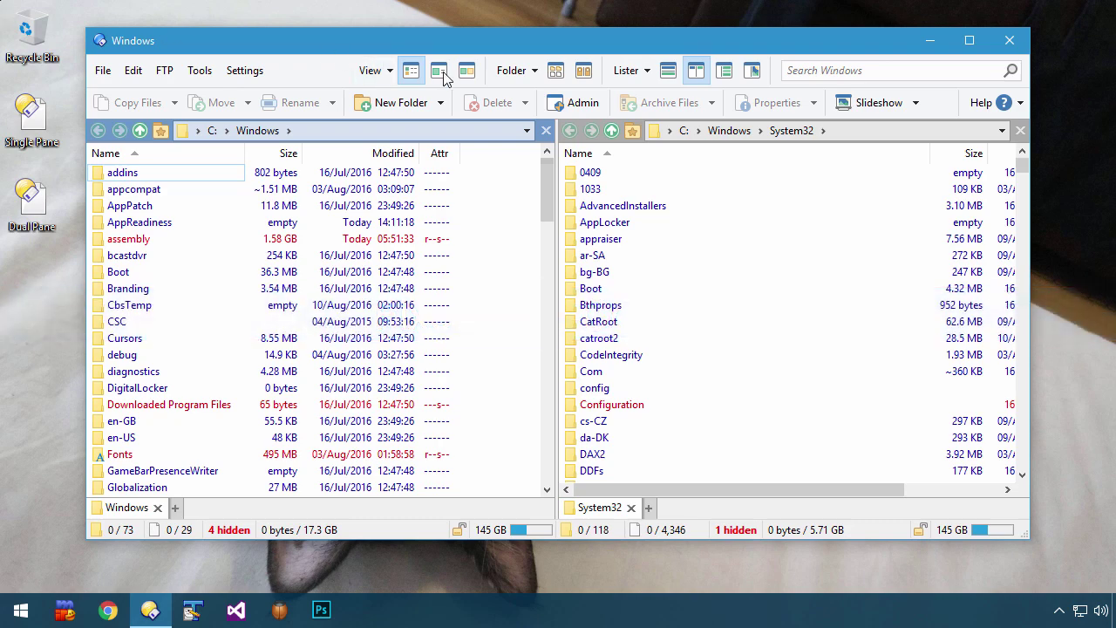
# In the Windows folder's options, set the Filename column width to 225 and Size to 75
pyautogui.click(505, 75)
pyautogui.click(527, 103)
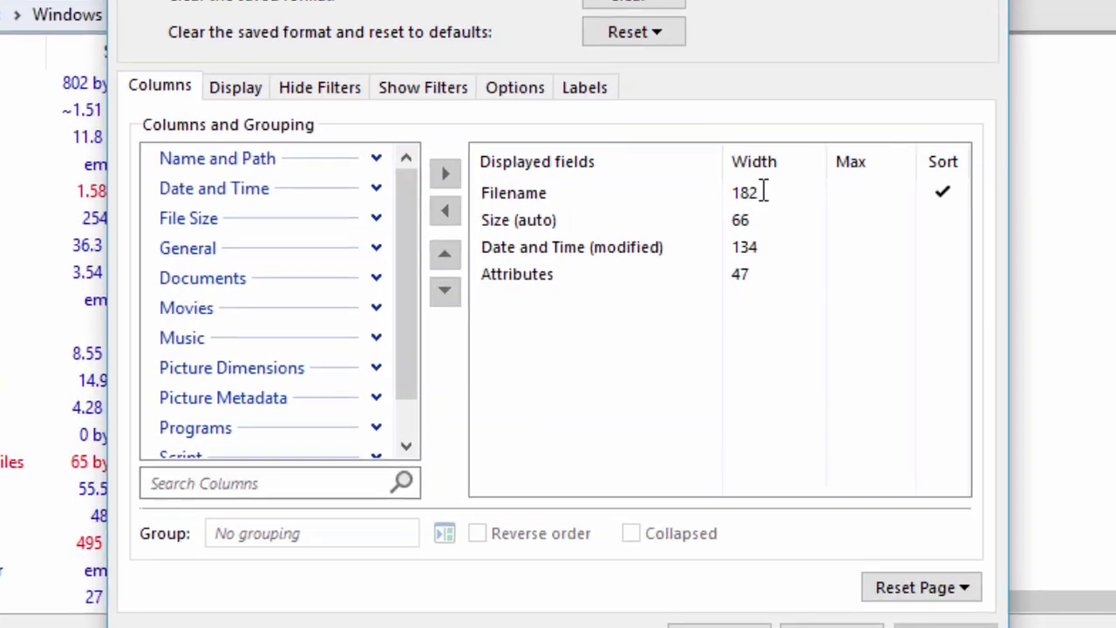
pyautogui.click(650, 238)
pyautogui.write('225')
pyautogui.press('Down')
pyautogui.press('BackSpace')
pyautogui.press('BackSpace')
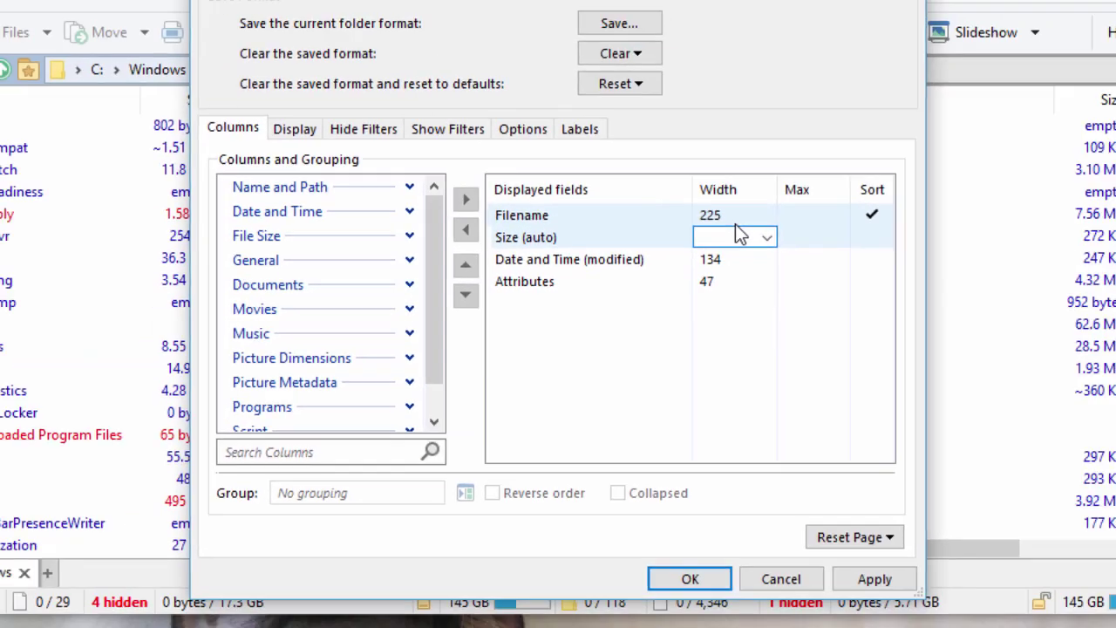
pyautogui.write('75')
# Set the Date and Time width to 130 and Attributes to 50, then apply
pyautogui.press('Down')
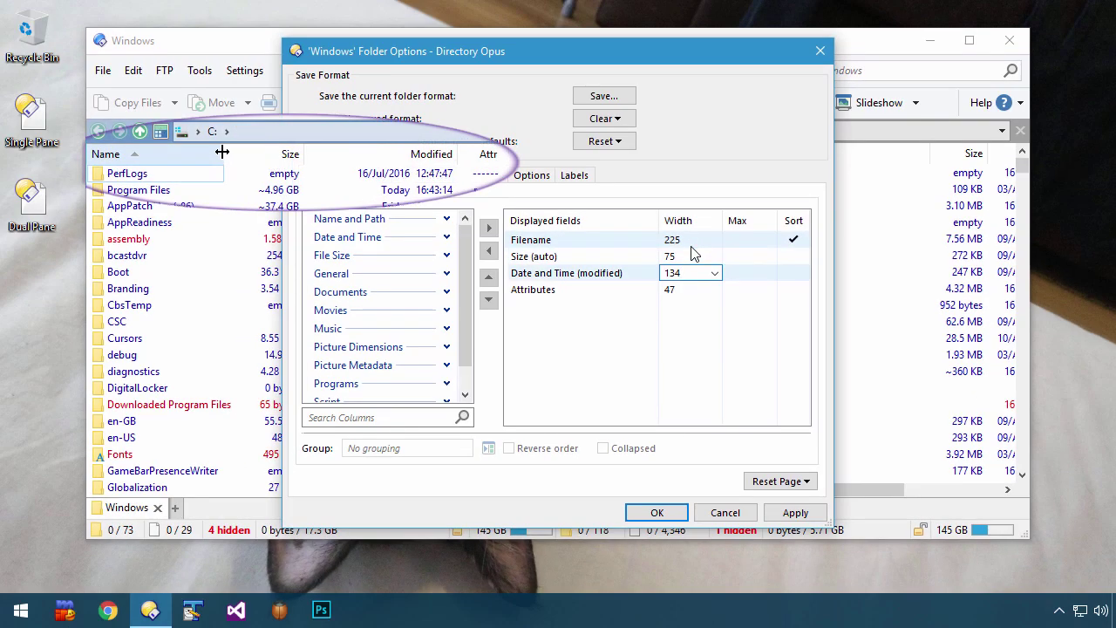
pyautogui.press('BackSpace')
pyautogui.press('BackSpace')
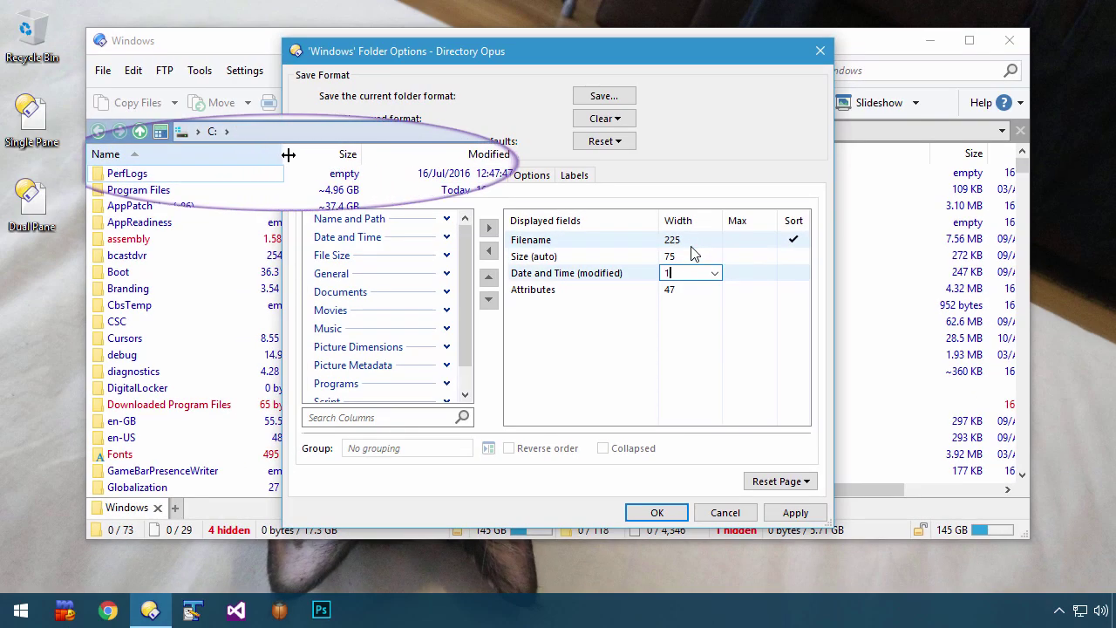
pyautogui.write('30')
pyautogui.press('Down')
pyautogui.press('BackSpace')
pyautogui.press('BackSpace')
pyautogui.write('50')
pyautogui.press('Return')
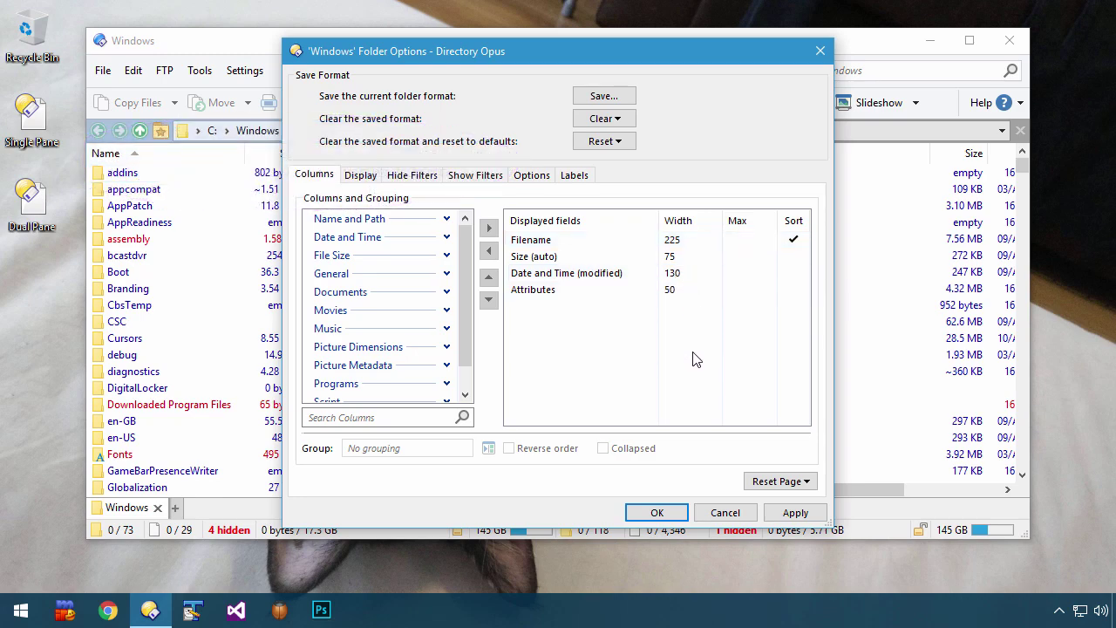
pyautogui.click(657, 513)
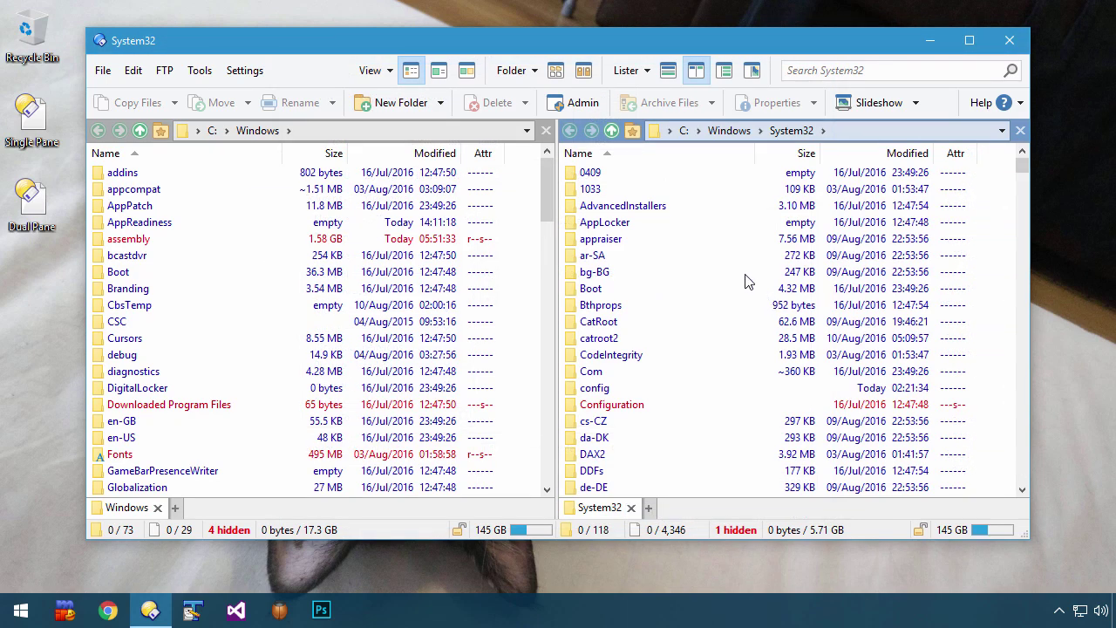
pyautogui.moveTo(550, 186)
pyautogui.mouseDown()
pyautogui.moveTo(550, 471)
pyautogui.moveTo(542, 170)
pyautogui.mouseUp()
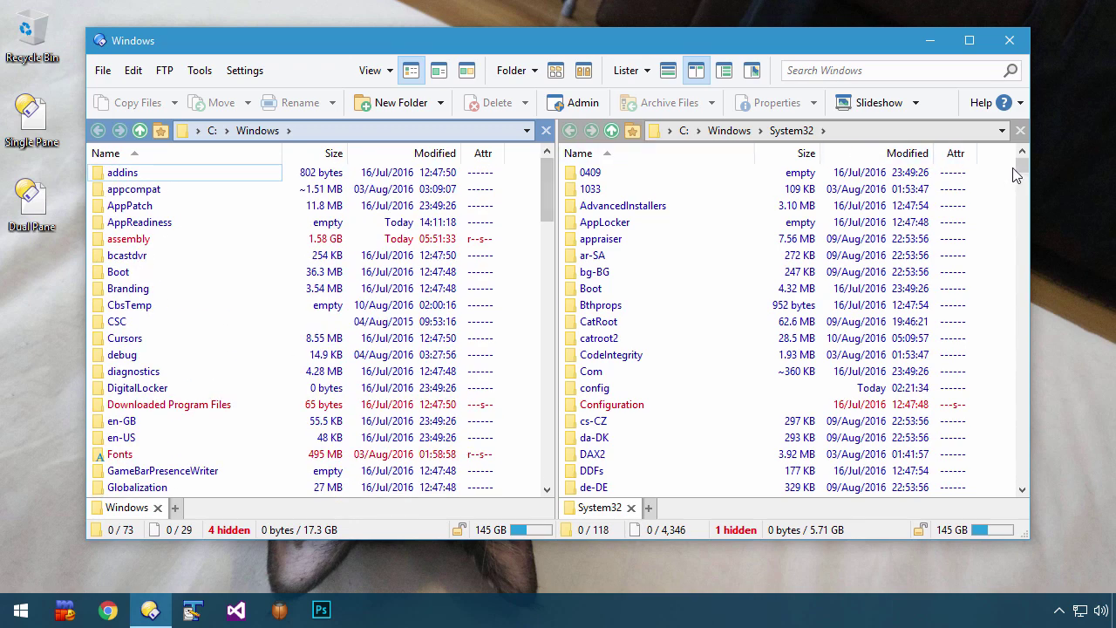
pyautogui.moveTo(1023, 166); pyautogui.dragTo(1023, 455)
pyautogui.click(709, 406)
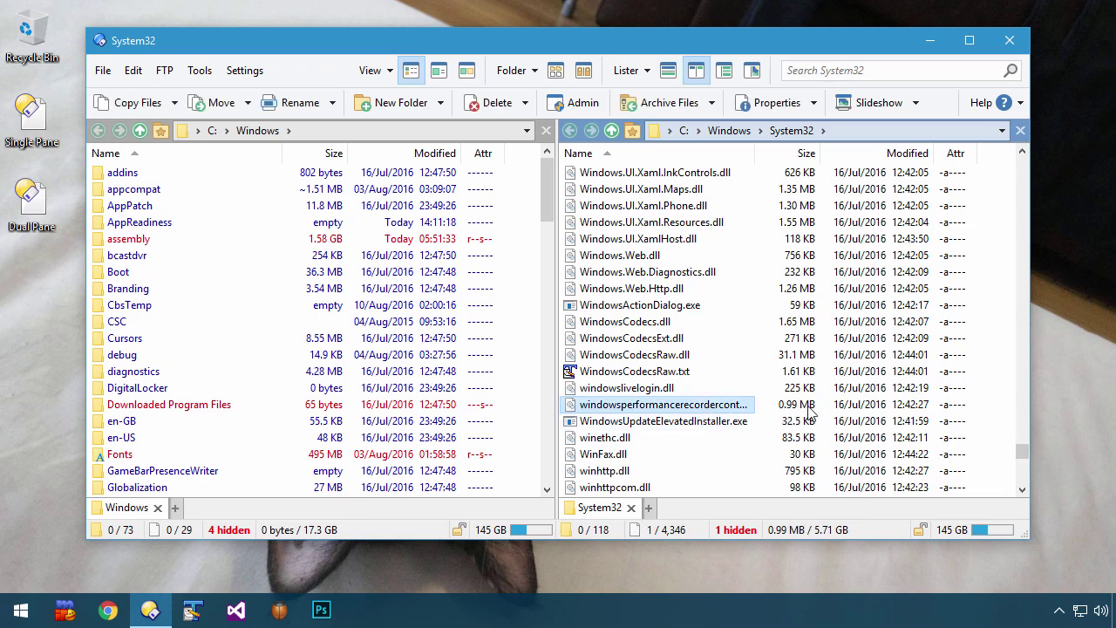
pyautogui.press('Tab')
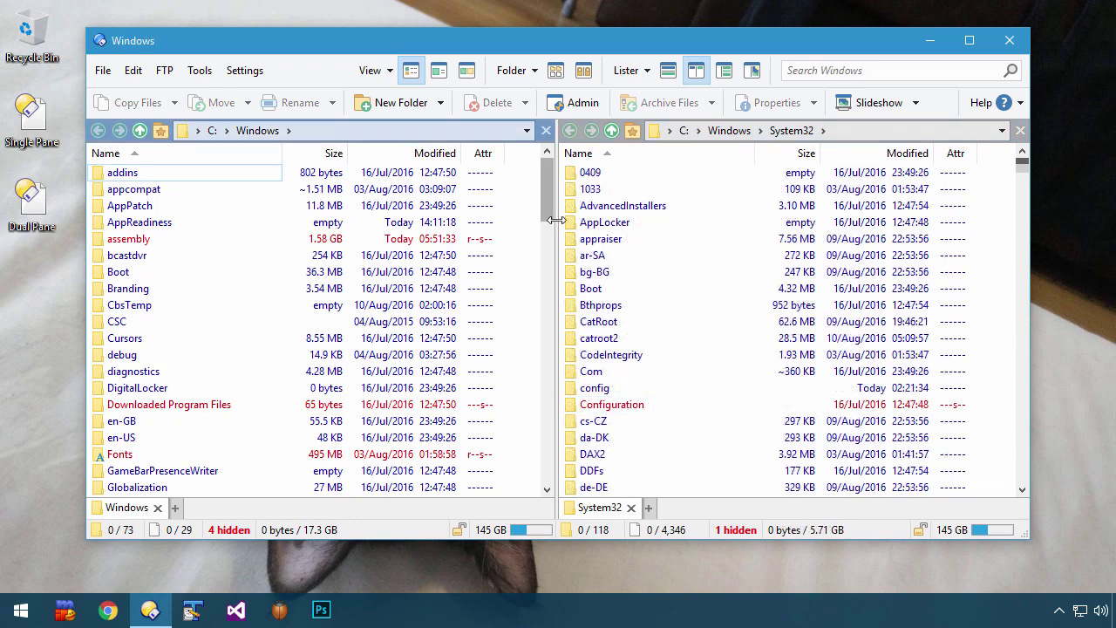
pyautogui.moveTo(550, 222); pyautogui.dragTo(313, 290)
pyautogui.doubleClick(313, 291)
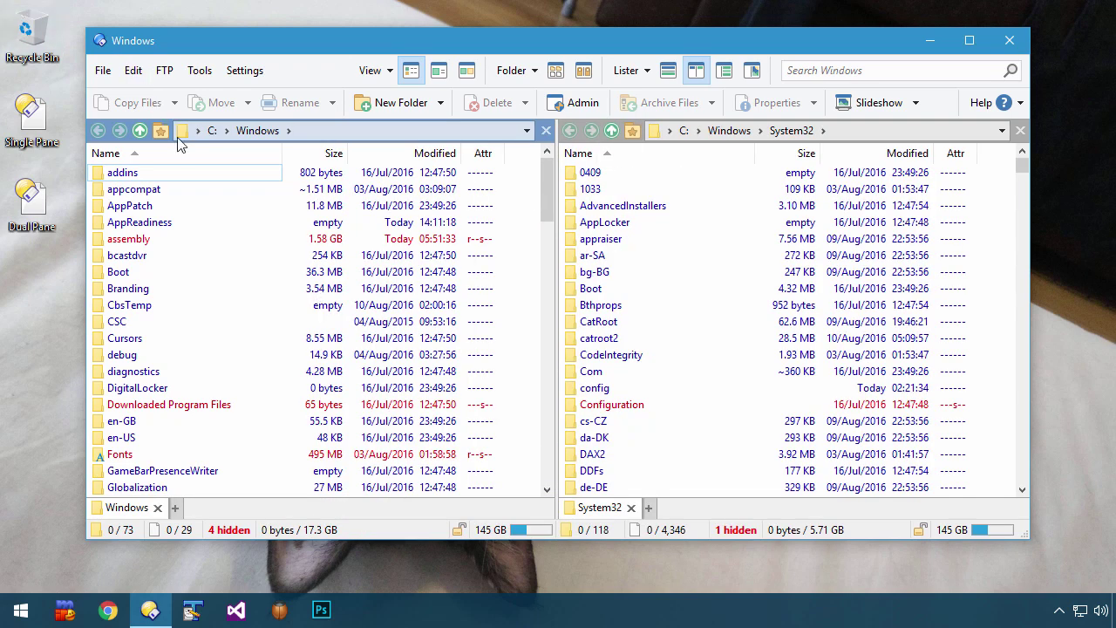
pyautogui.doubleClick(194, 173)
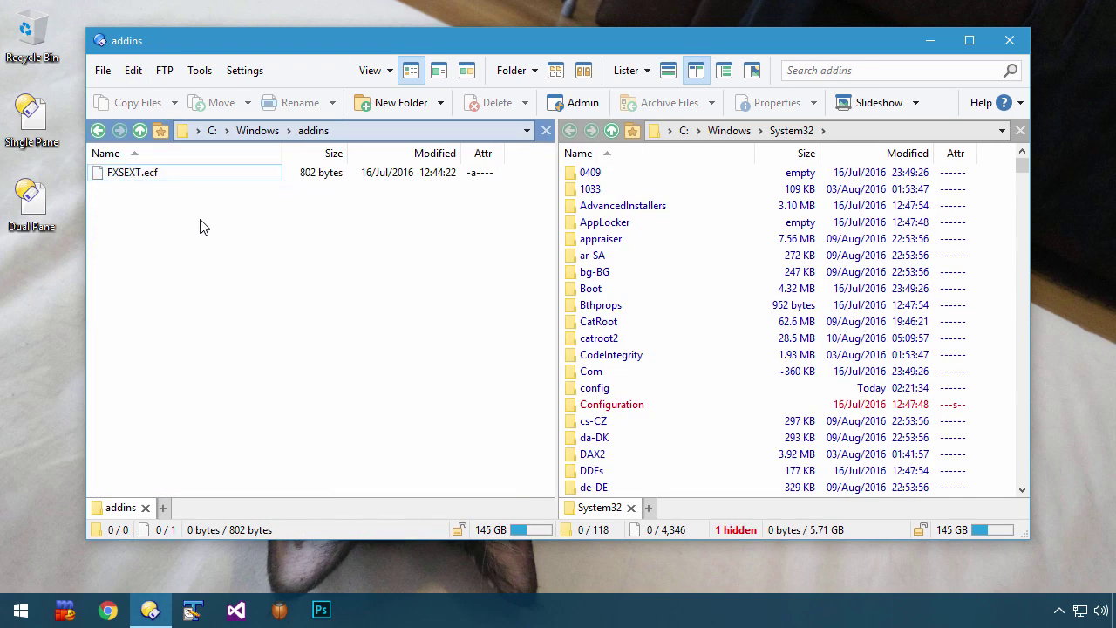
pyautogui.click(140, 130)
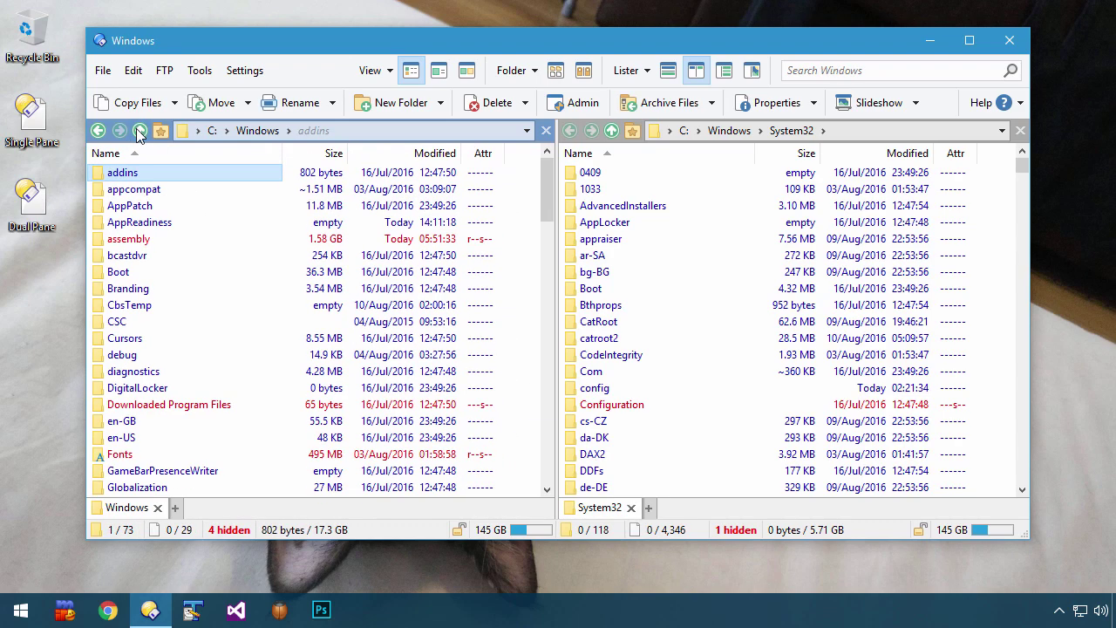
pyautogui.doubleClick(161, 189)
pyautogui.click(160, 174)
pyautogui.doubleClick(161, 174)
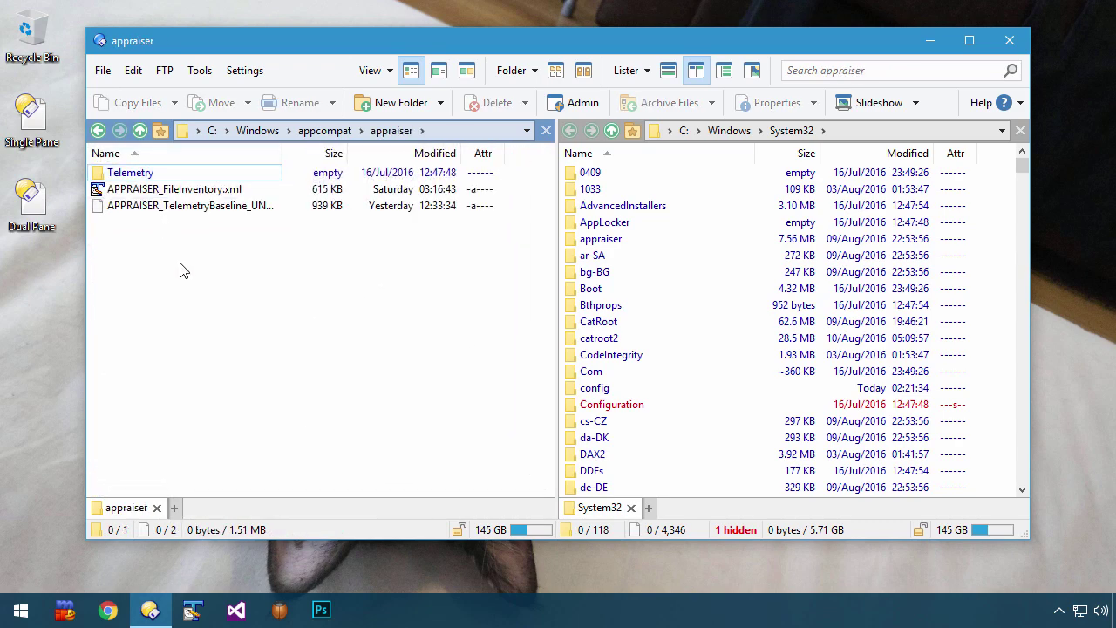
pyautogui.click(139, 131)
pyautogui.click(139, 131)
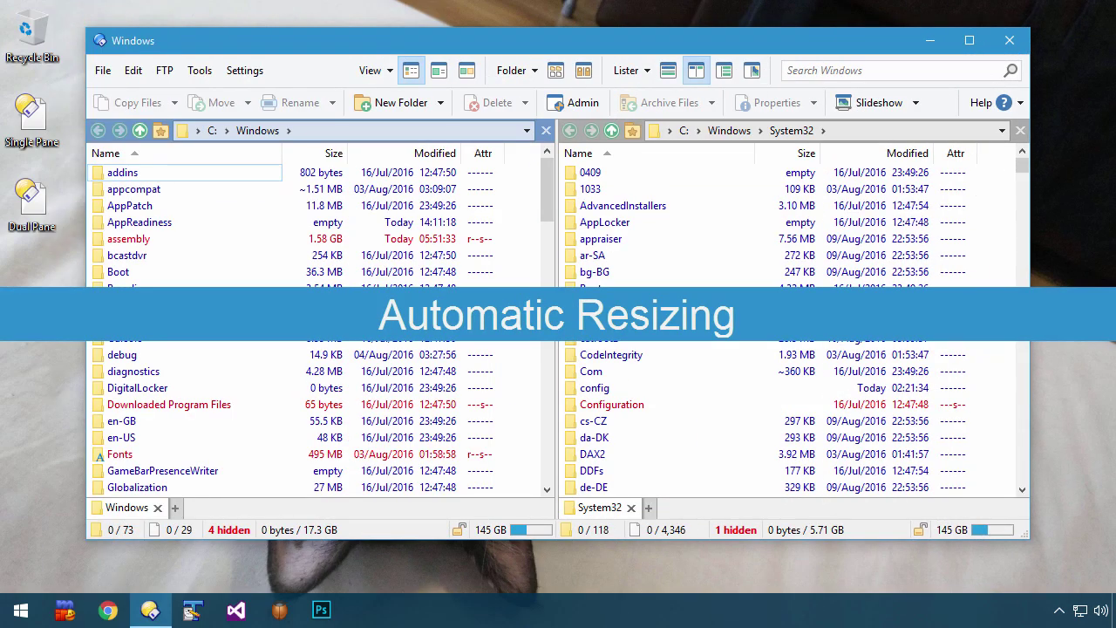
# Set the Filename, Size, Date and Time, and Attributes widths to Auto in Folder Options
pyautogui.click(512, 70)
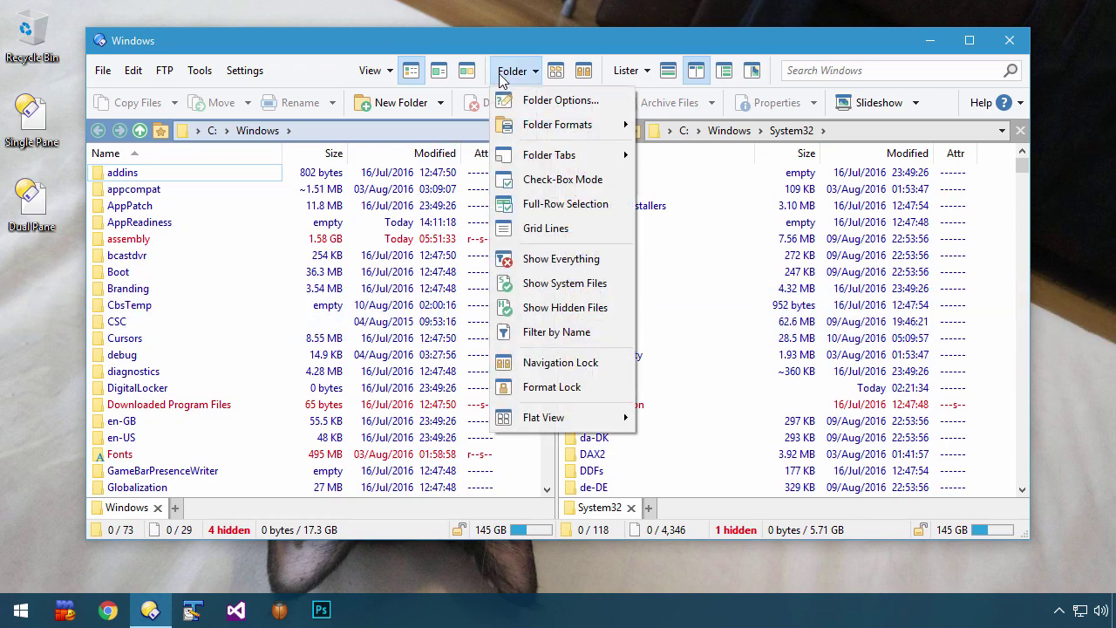
pyautogui.click(514, 103)
pyautogui.click(709, 238)
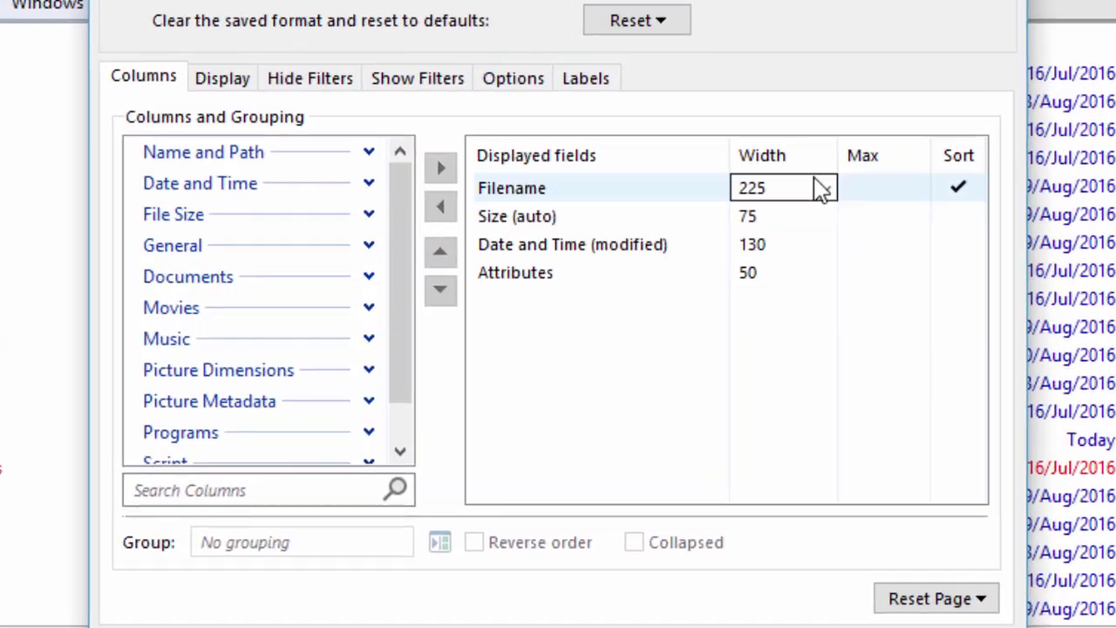
pyautogui.click(712, 240)
pyautogui.click(679, 251)
pyautogui.click(868, 200)
pyautogui.click(870, 228)
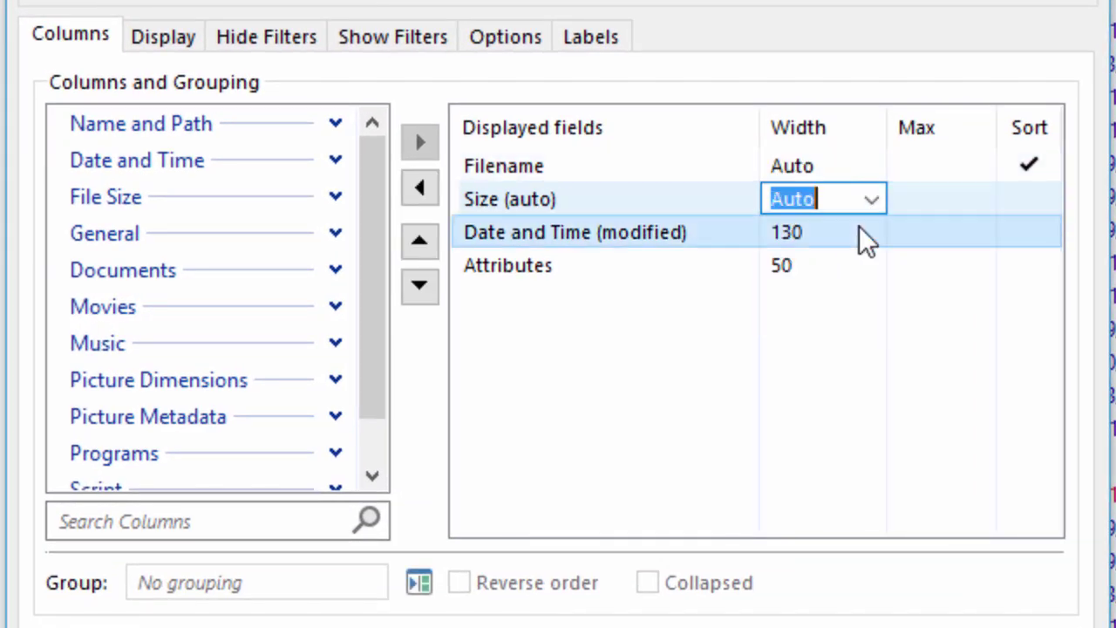
pyautogui.click(870, 232)
pyautogui.click(864, 261)
pyautogui.click(861, 266)
pyautogui.click(804, 294)
pyautogui.click(724, 474)
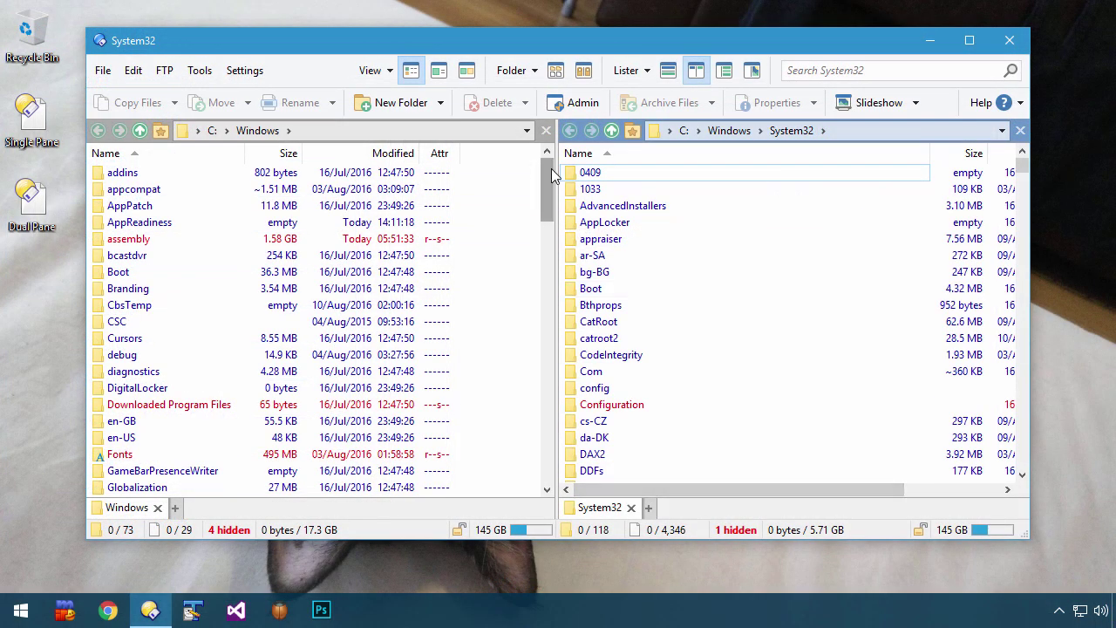
# Browse into addins, return to Windows, then open appcompat and its appraiser subfolder
pyautogui.moveTo(551, 169); pyautogui.dragTo(538, 150)
pyautogui.moveTo(1020, 171); pyautogui.dragTo(212, 277)
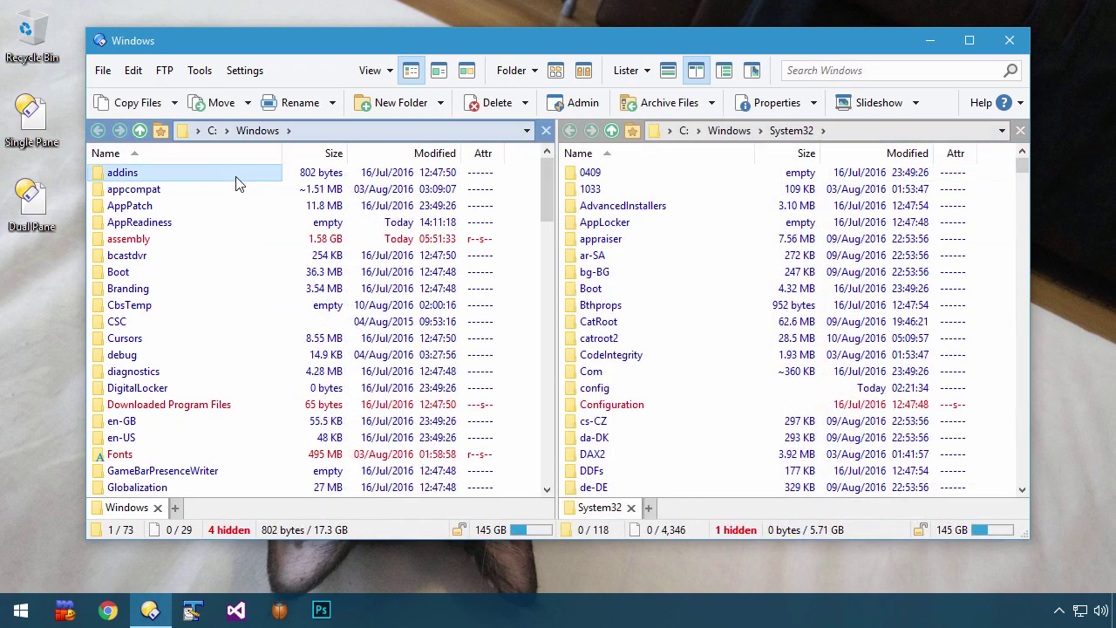
pyautogui.doubleClick(235, 178)
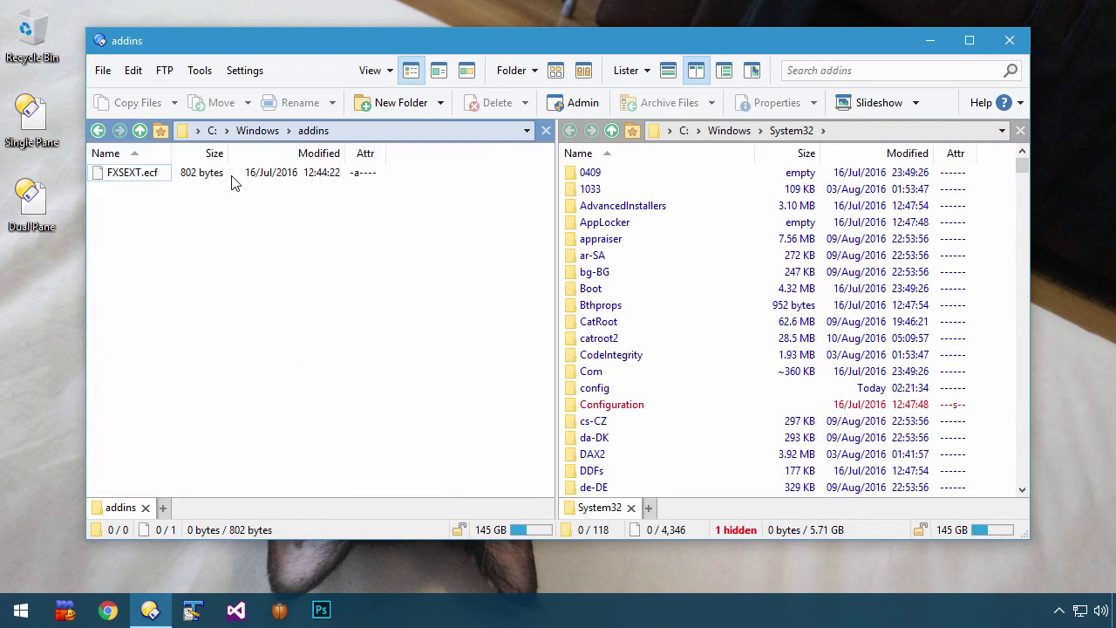
pyautogui.click(138, 131)
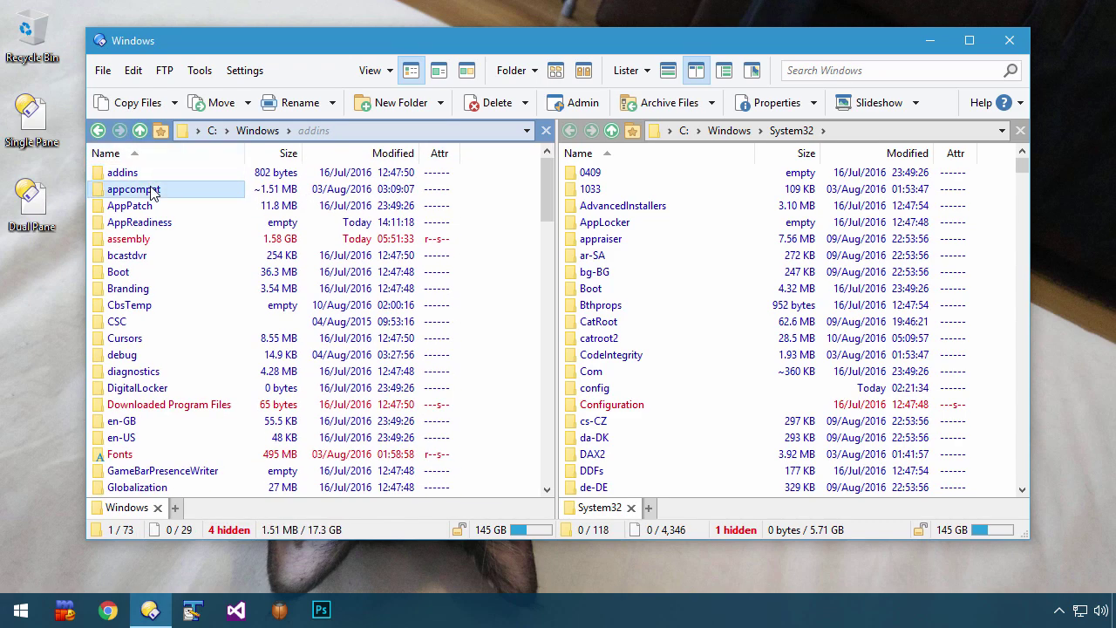
pyautogui.doubleClick(149, 189)
pyautogui.press('Return')
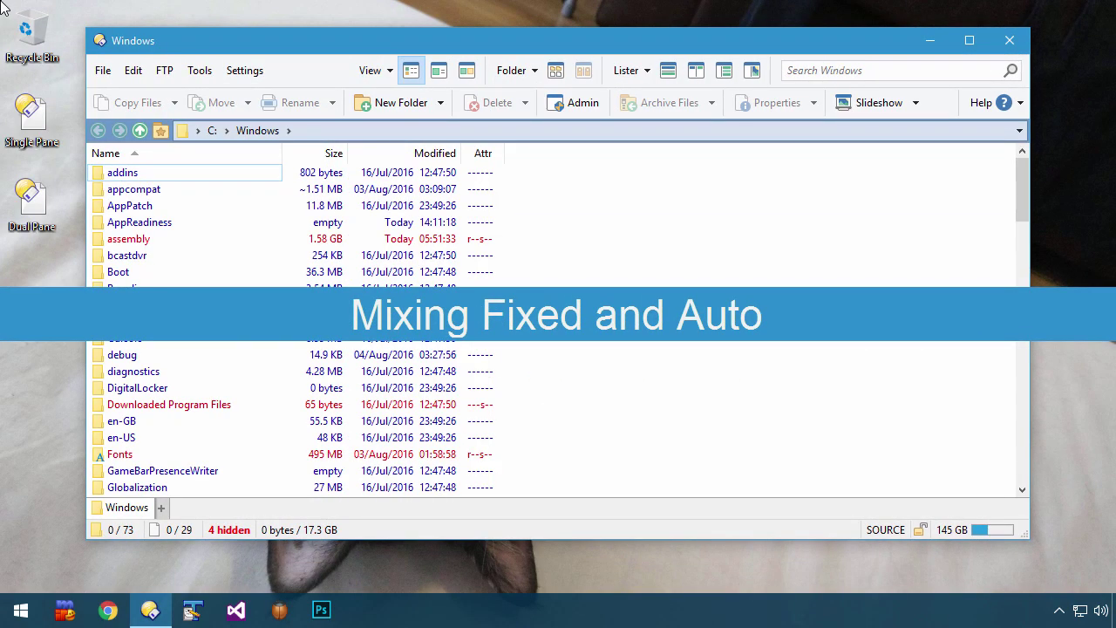
# Search the available columns for 'd' and add Description to the Windows folder's displayed fields
pyautogui.click(513, 71)
pyautogui.click(520, 102)
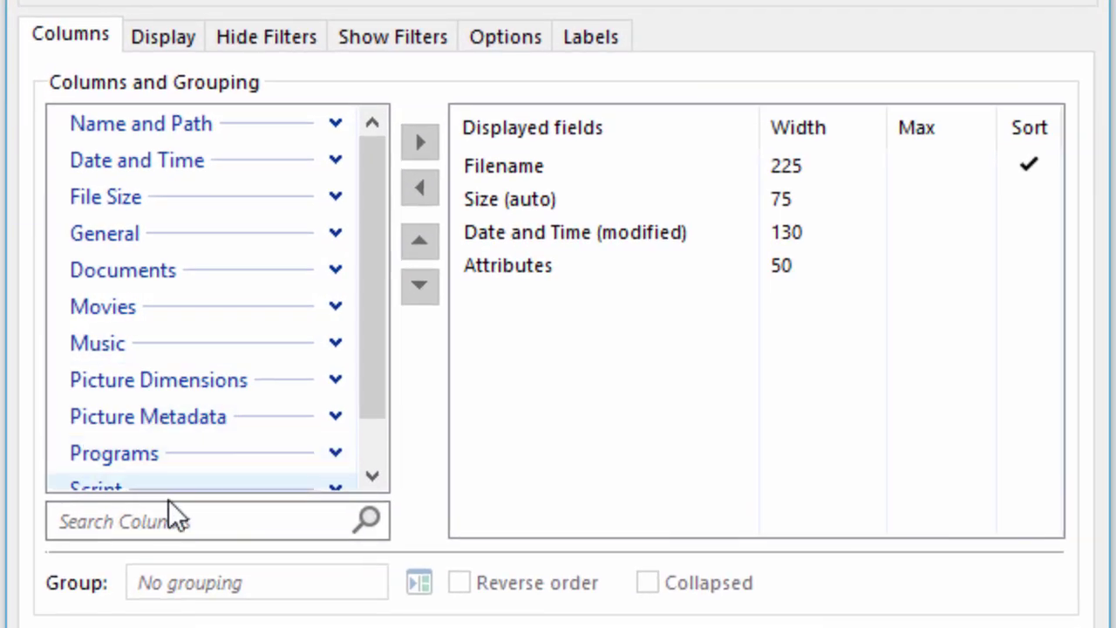
pyautogui.click(218, 492)
pyautogui.write('desc')
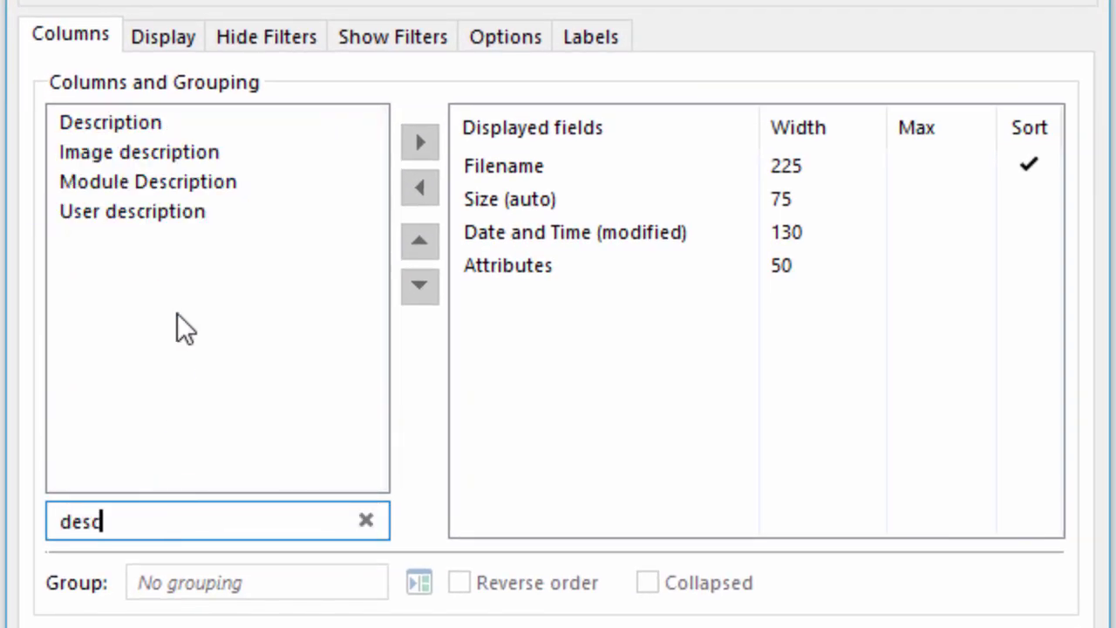
pyautogui.moveTo(167, 132); pyautogui.dragTo(570, 342)
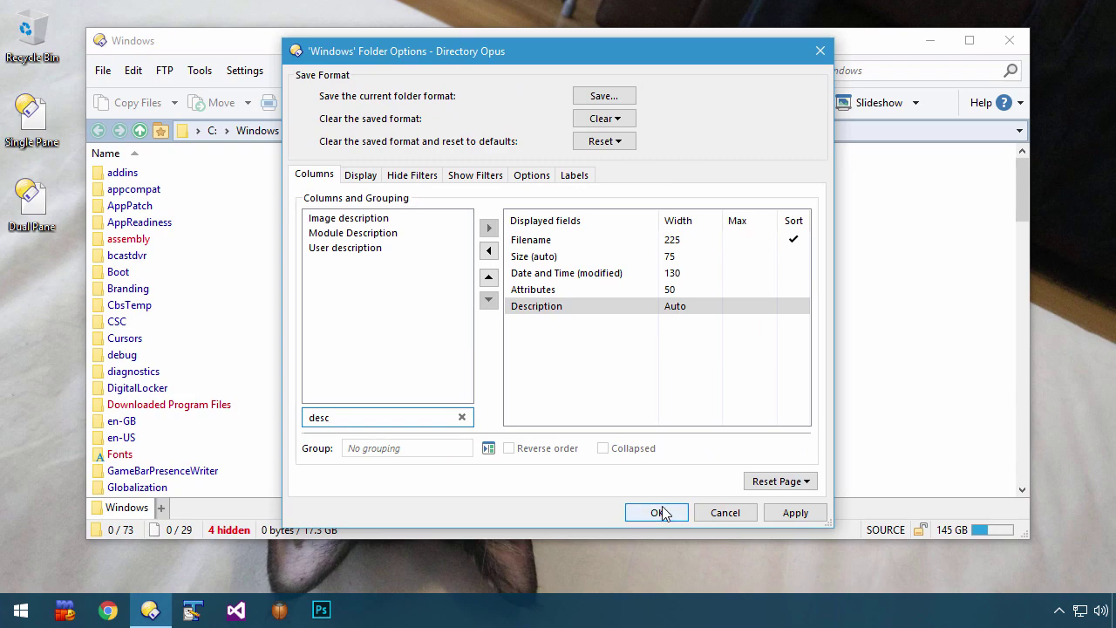
pyautogui.click(658, 512)
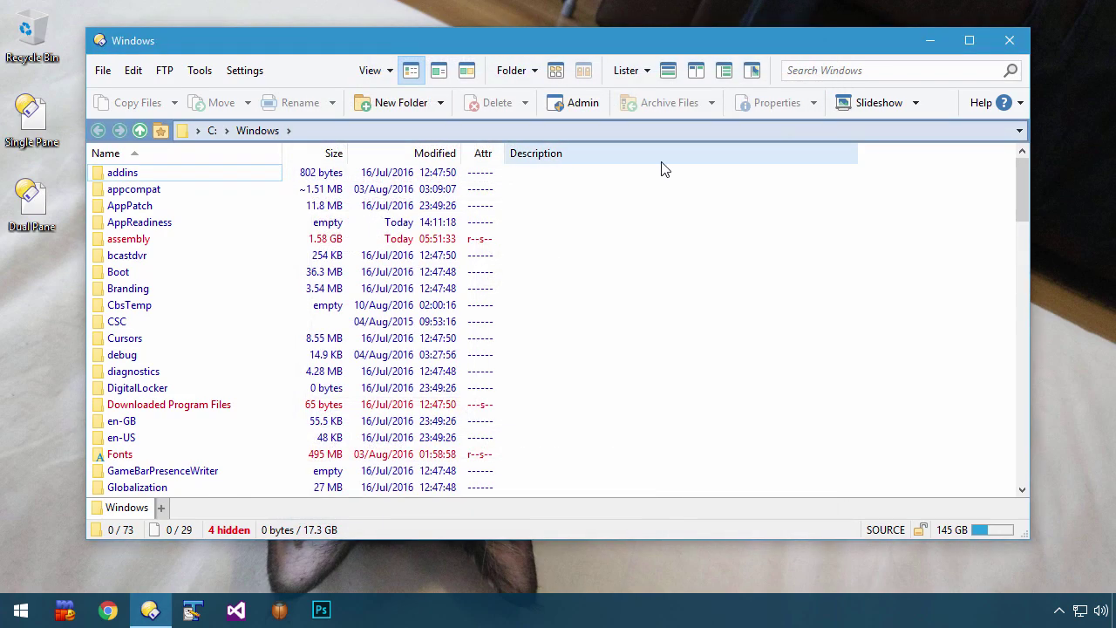
# Scroll through the Windows and Media folder descriptions, then go back up and open addins
pyautogui.scroll(-20, 818, 279)
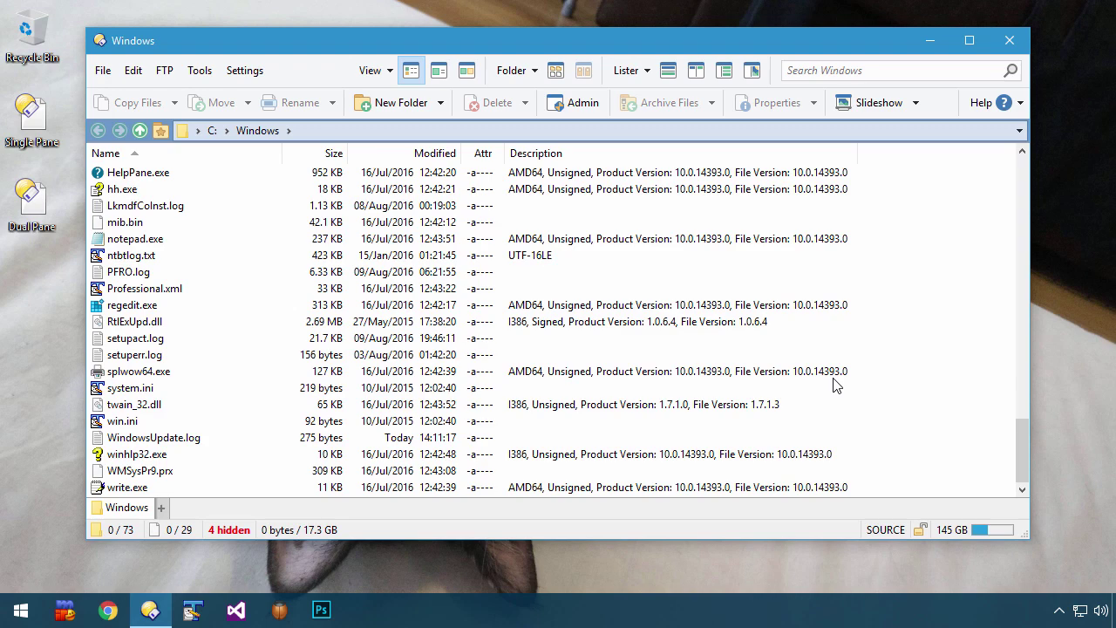
pyautogui.scroll(20, 833, 386)
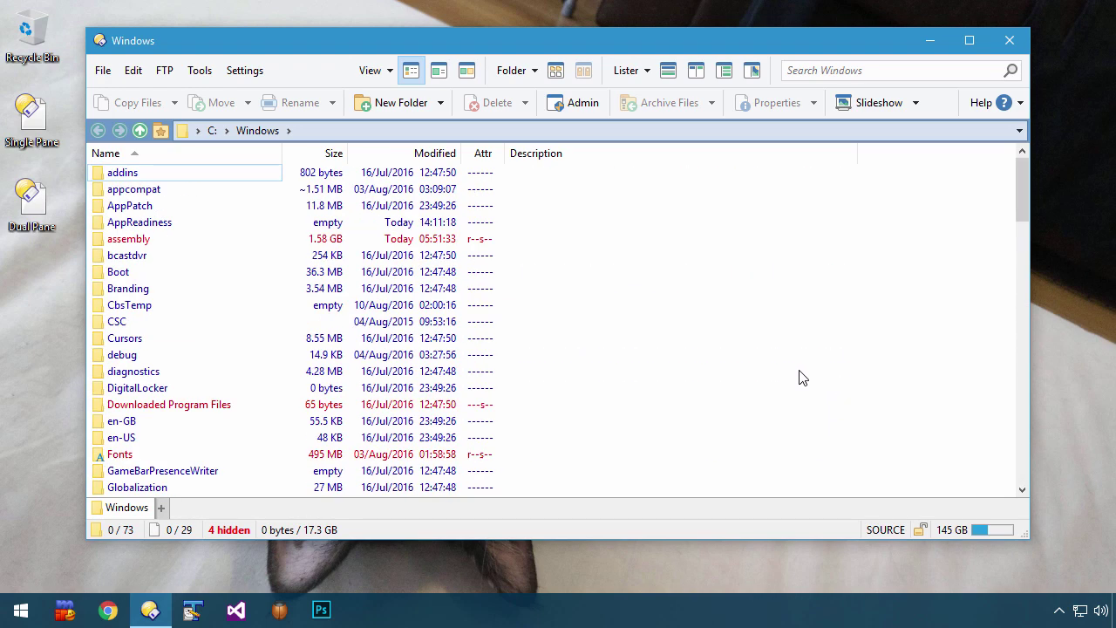
pyautogui.scroll(-6, 474, 374)
pyautogui.doubleClick(111, 355)
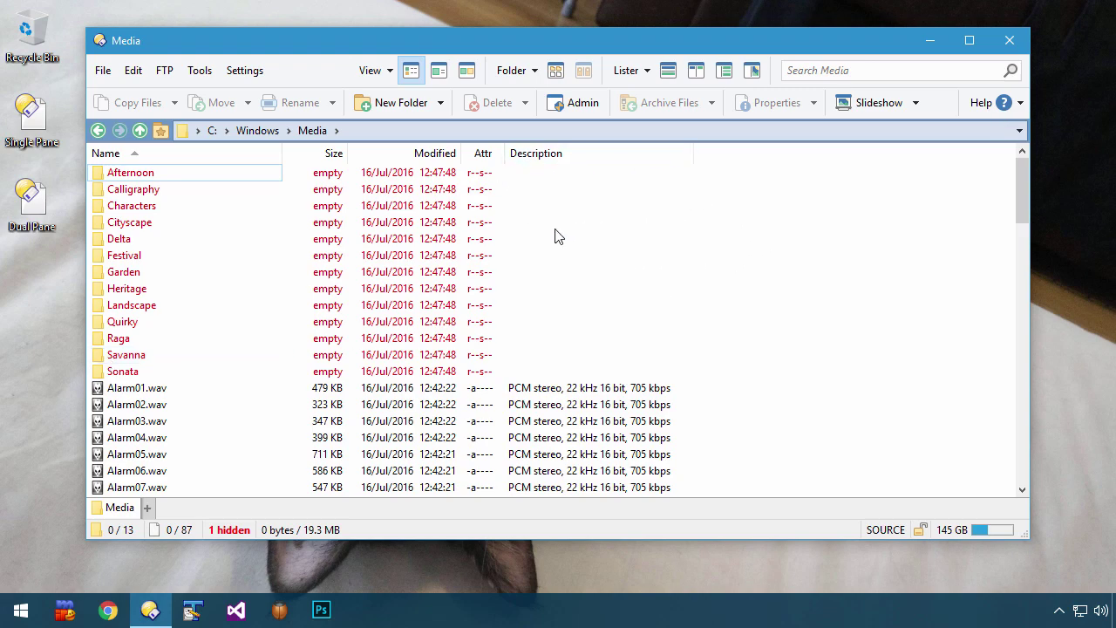
pyautogui.scroll(-19, 659, 342)
pyautogui.scroll(14, 659, 345)
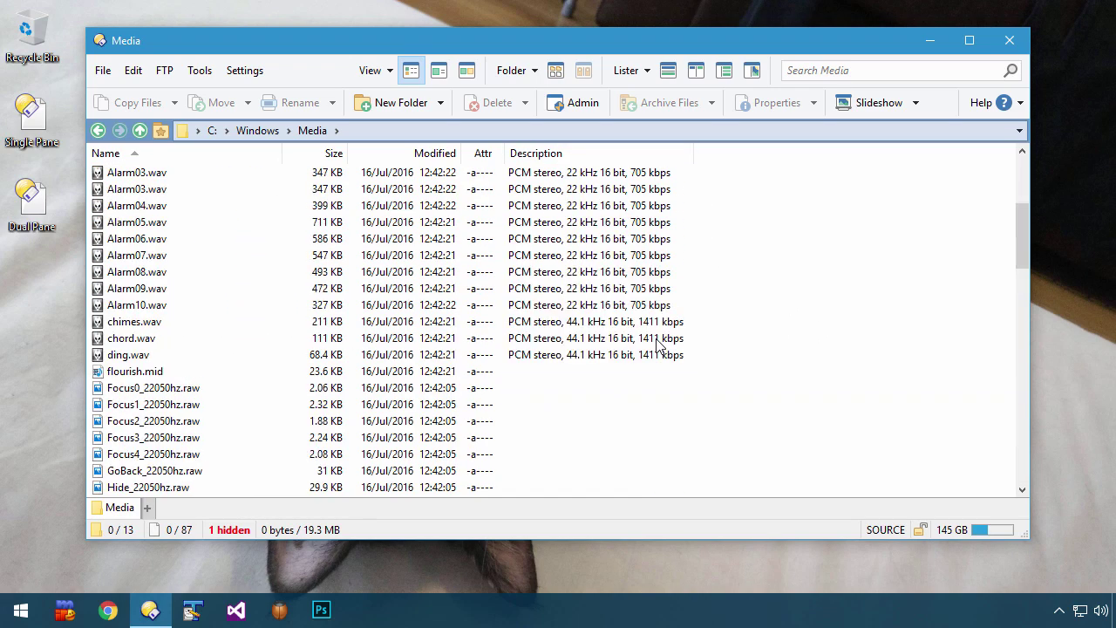
pyautogui.scroll(5, 658, 345)
pyautogui.click(136, 132)
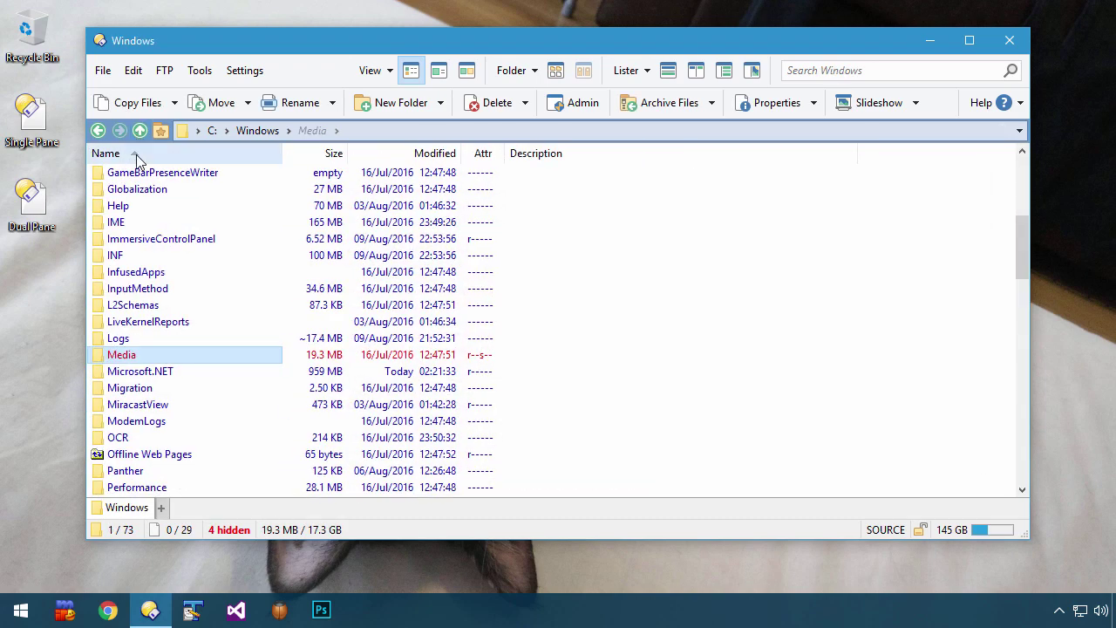
pyautogui.scroll(6, 132, 172)
pyautogui.doubleClick(133, 172)
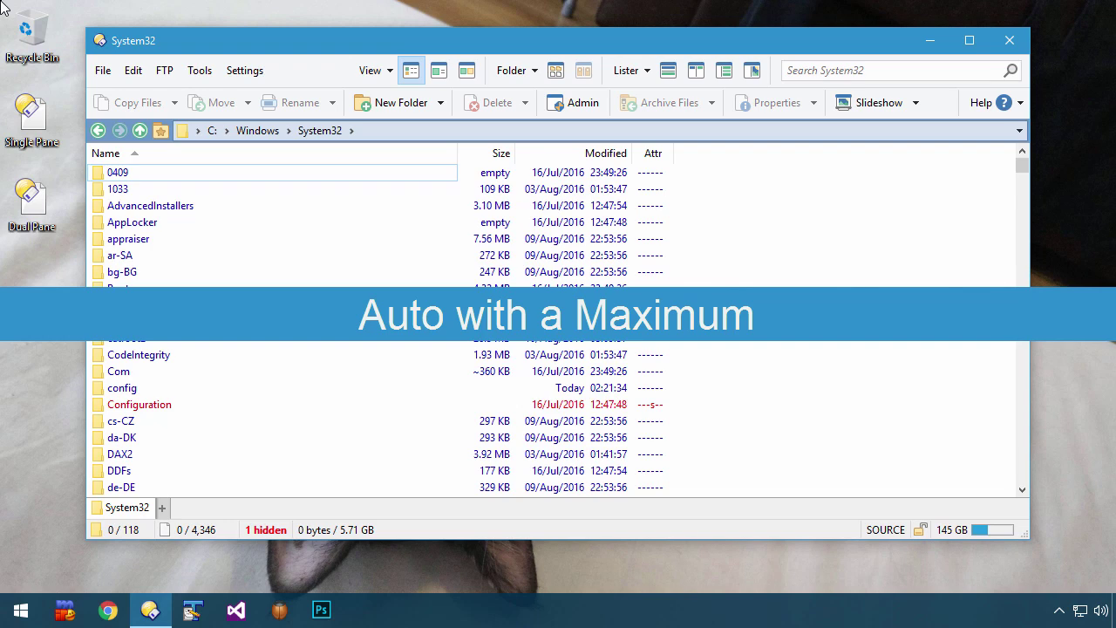
# Set System32's folder options to mix files and folders together
pyautogui.click(519, 72)
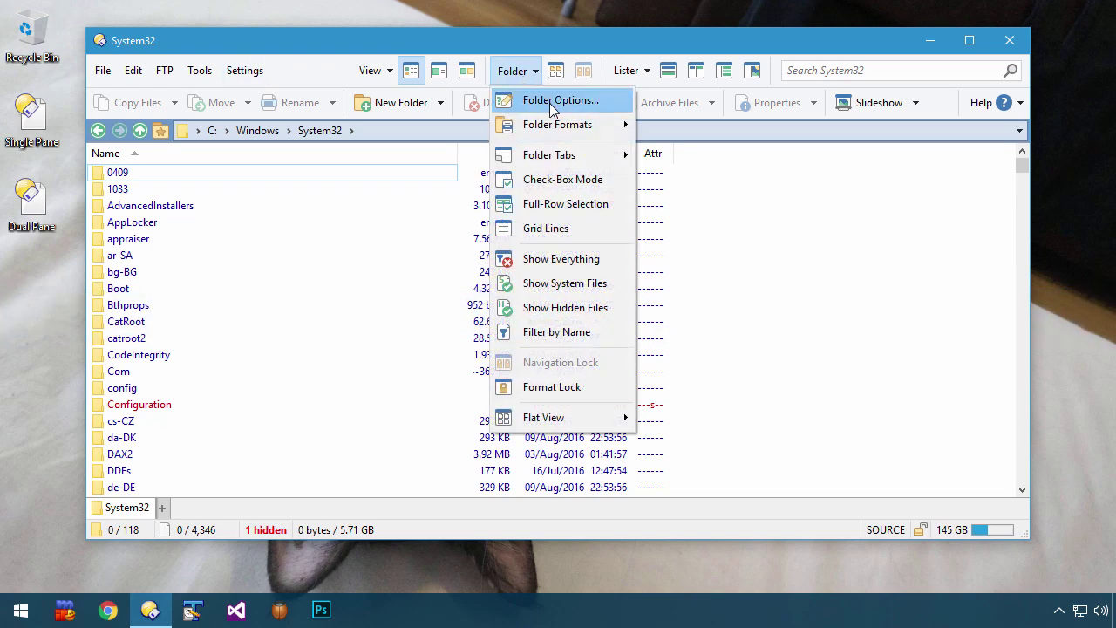
pyautogui.click(549, 103)
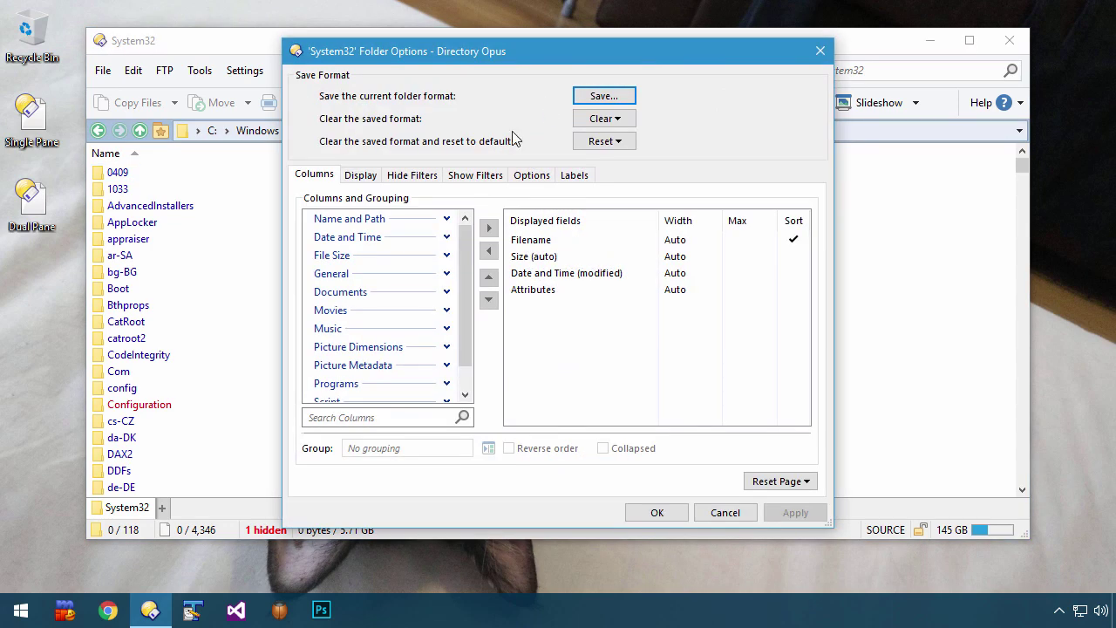
pyautogui.click(373, 174)
pyautogui.click(423, 321)
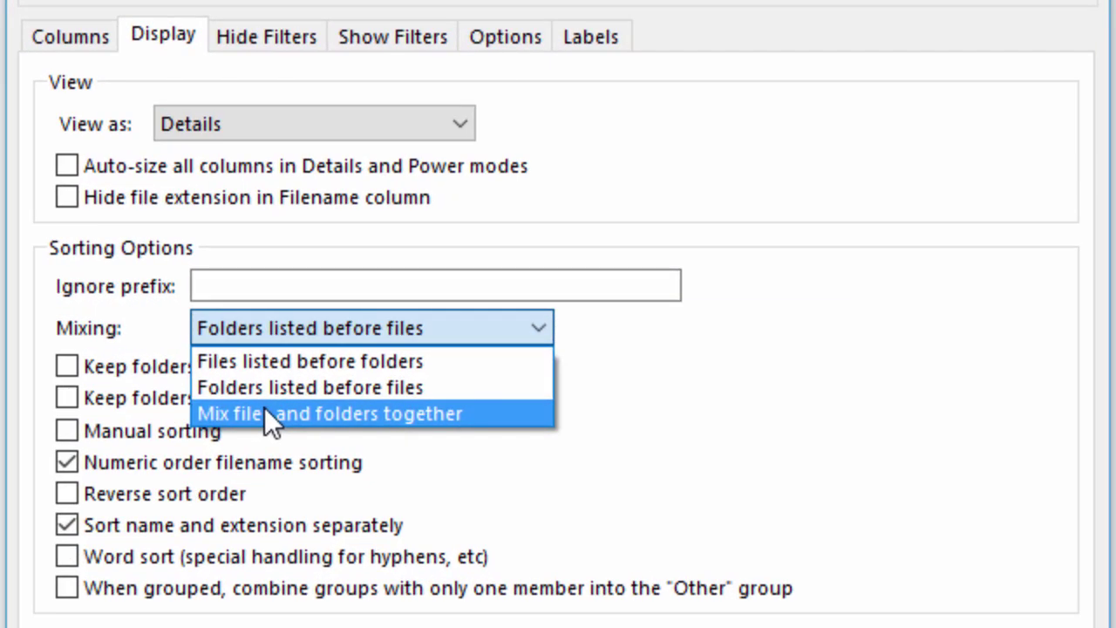
pyautogui.click(264, 414)
# Add the Path length column to the displayed fields and apply the folder format
pyautogui.click(66, 36)
pyautogui.click(163, 130)
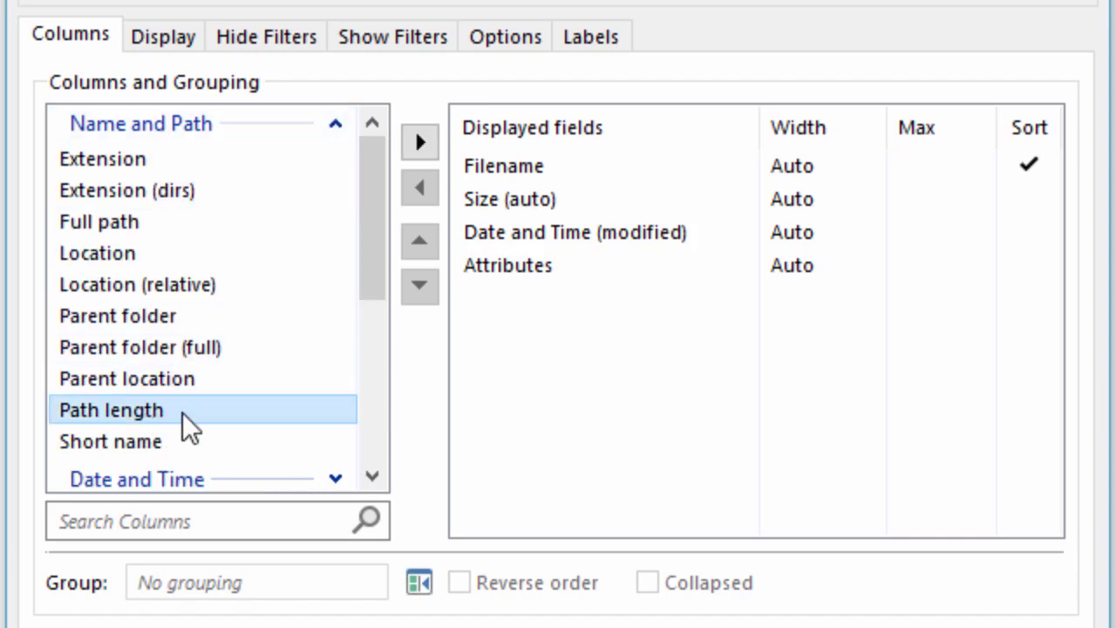
pyautogui.moveTo(182, 412); pyautogui.dragTo(630, 404)
pyautogui.click(654, 513)
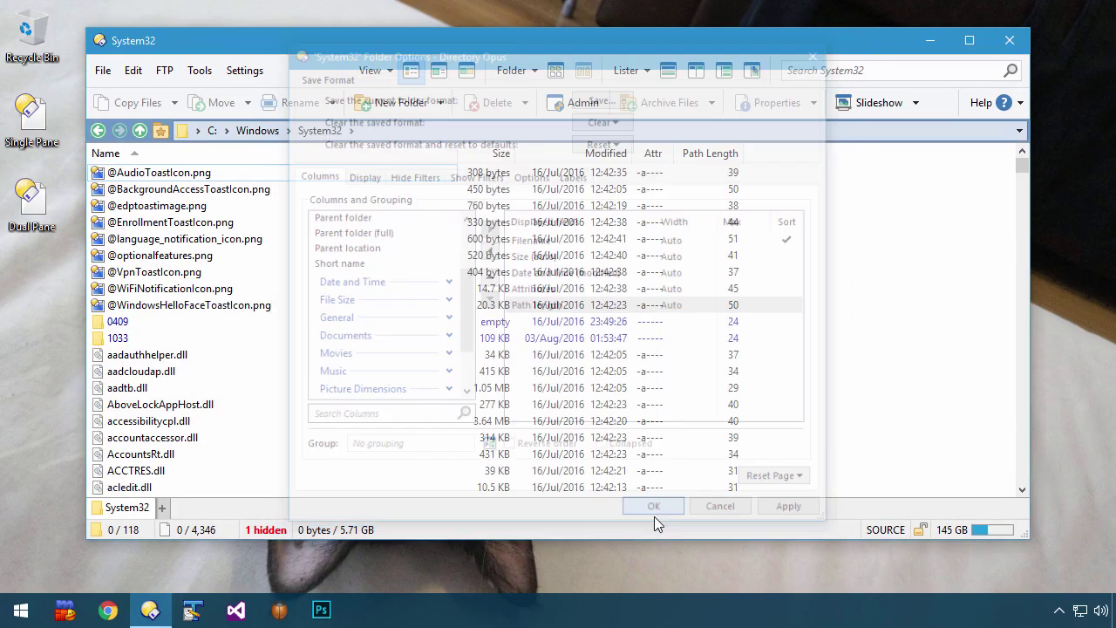
pyautogui.click(709, 159)
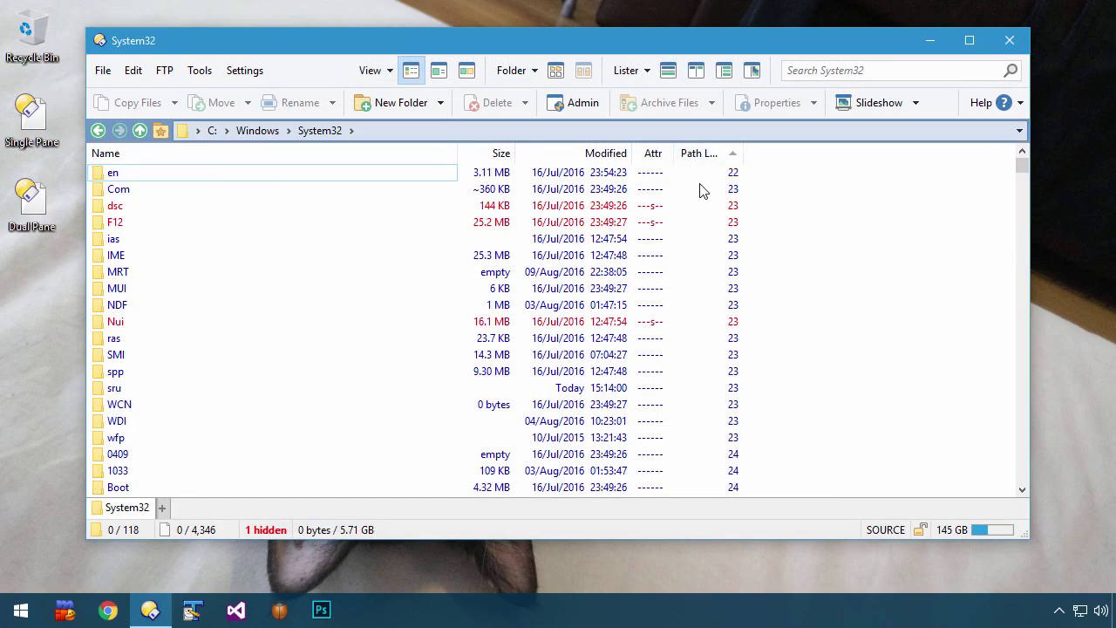
pyautogui.scroll(-5, 576, 270)
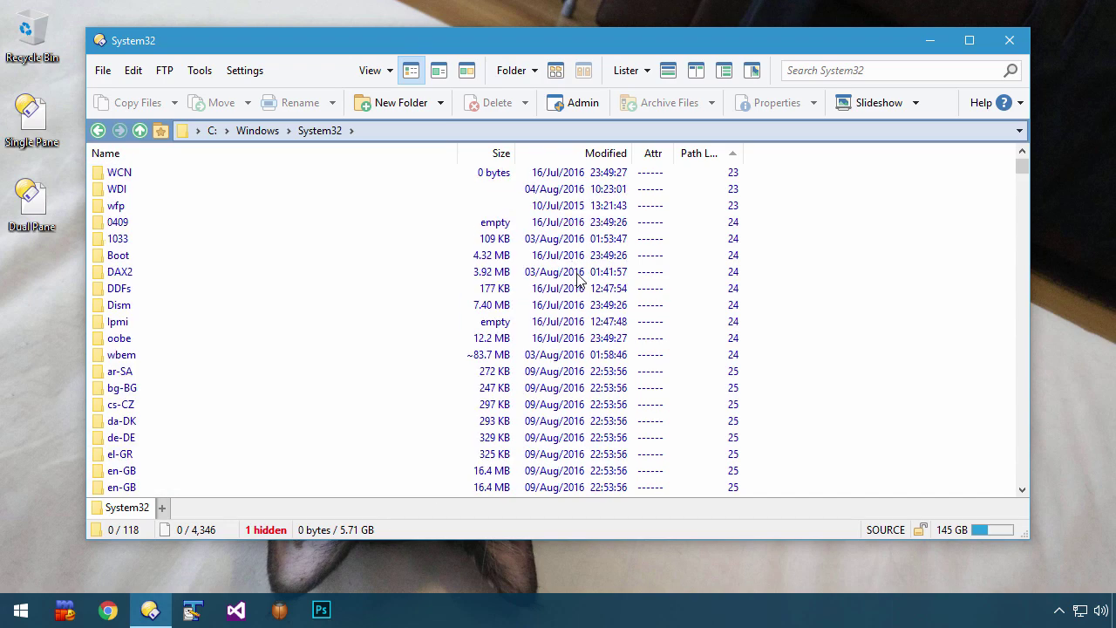
pyautogui.scroll(-20, 578, 278)
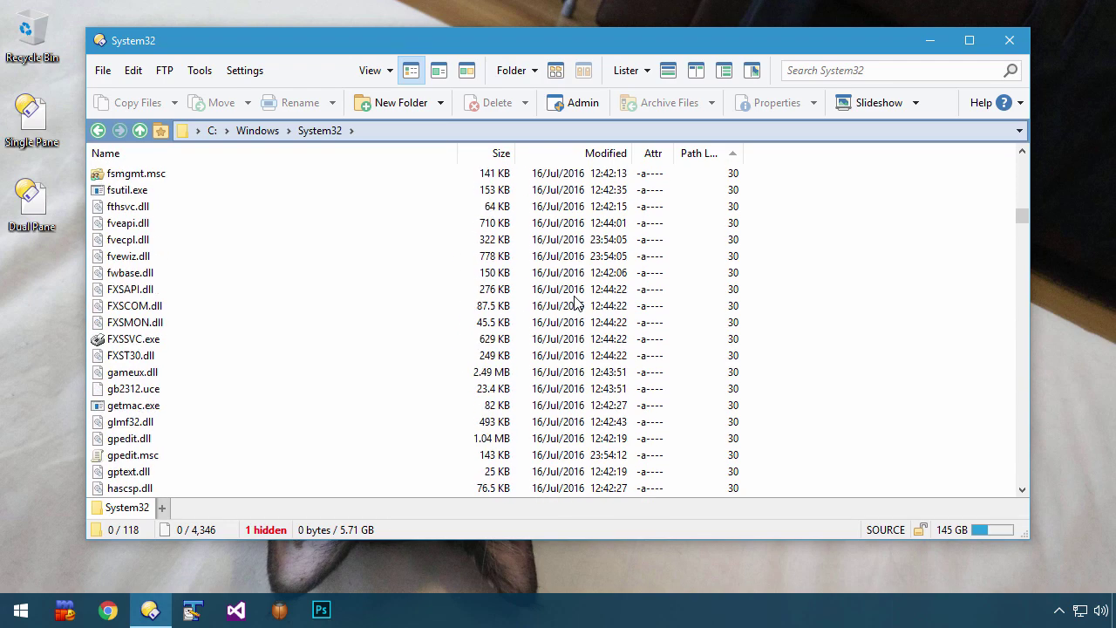
pyautogui.scroll(-20, 562, 330)
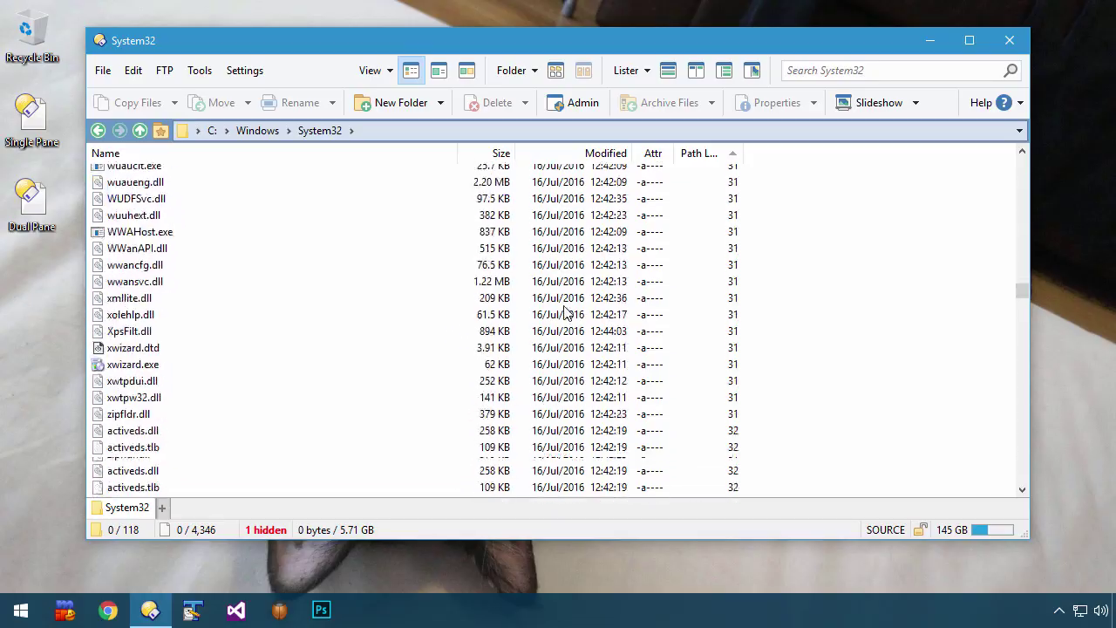
pyautogui.scroll(-20, 565, 314)
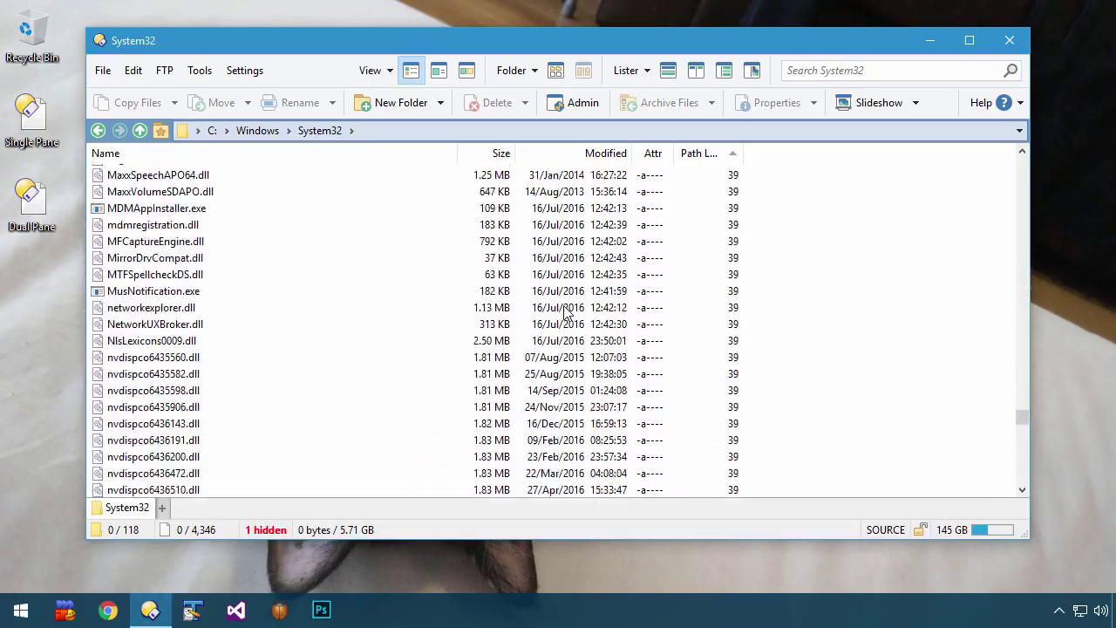
pyautogui.scroll(-20, 565, 314)
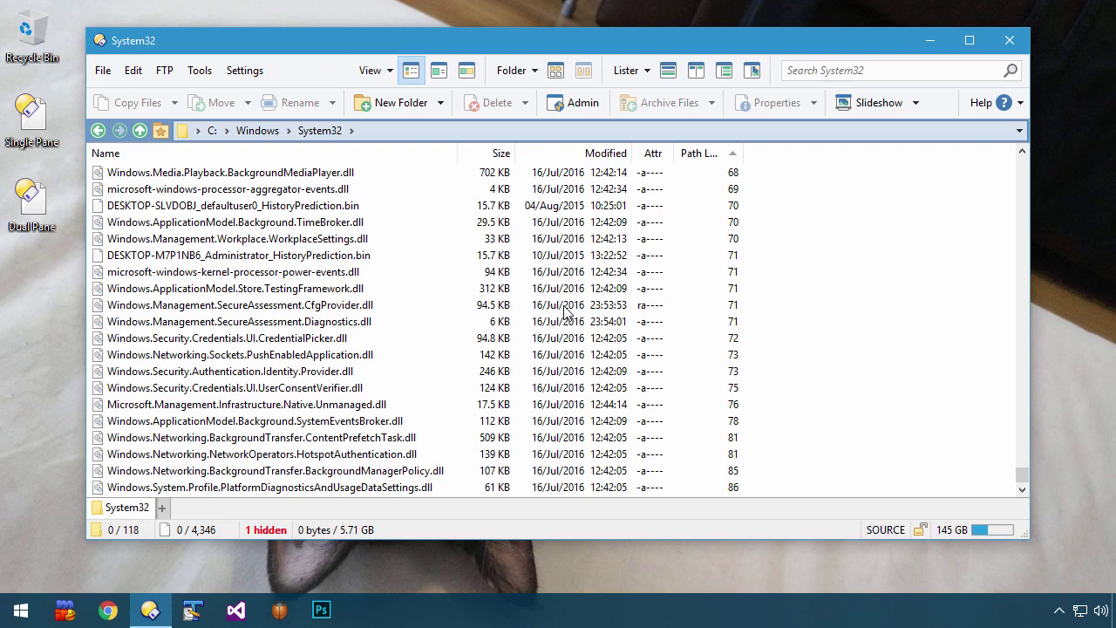
pyautogui.scroll(20, 565, 311)
pyautogui.scroll(20, 564, 308)
pyautogui.scroll(15, 556, 314)
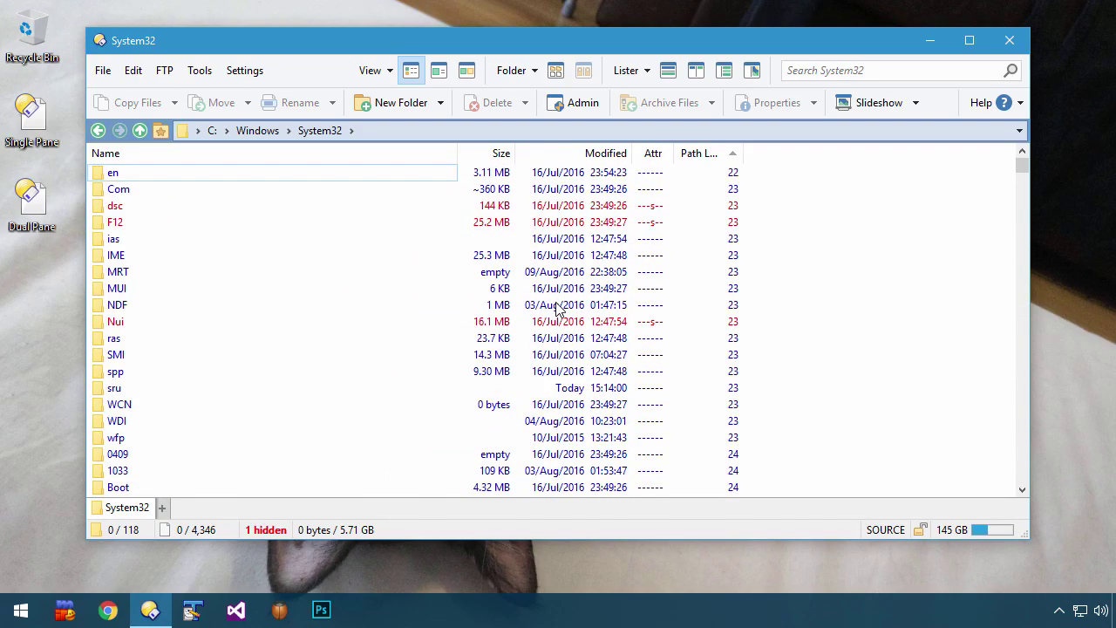
# Cap System32's Filename column at a maximum width of 300, then scroll the listing
pyautogui.click(501, 76)
pyautogui.click(518, 100)
pyautogui.click(742, 241)
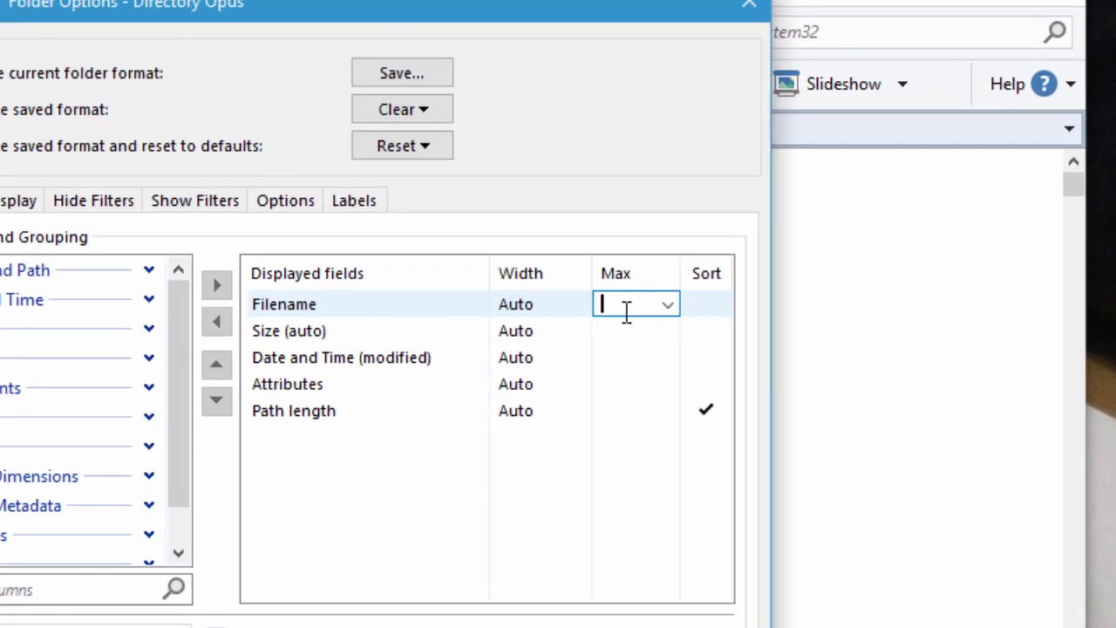
pyautogui.write('30')
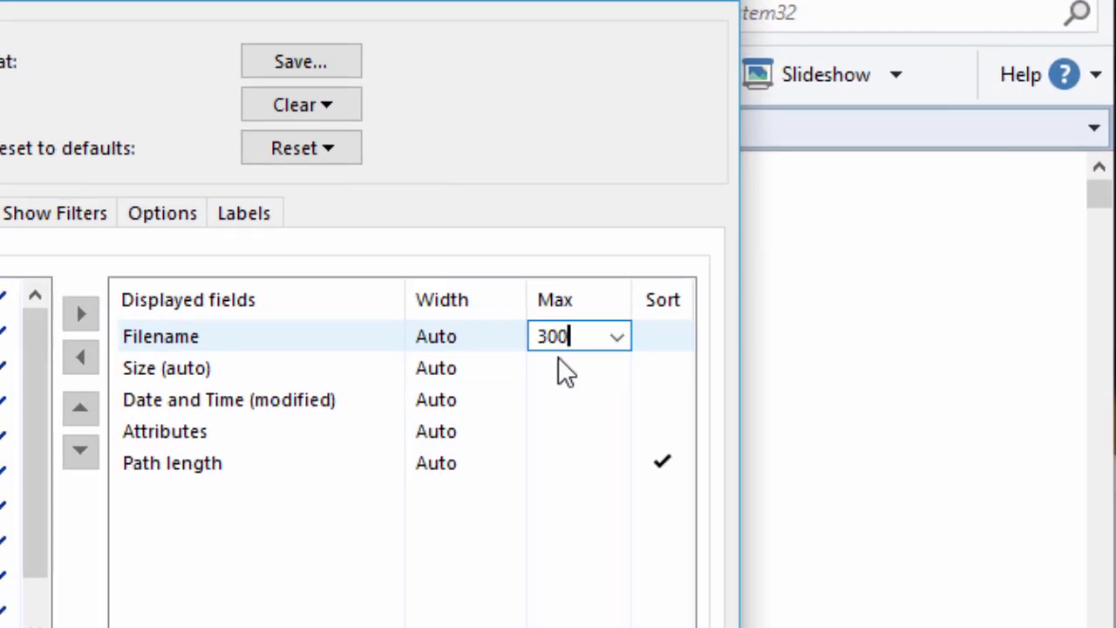
pyautogui.write('0')
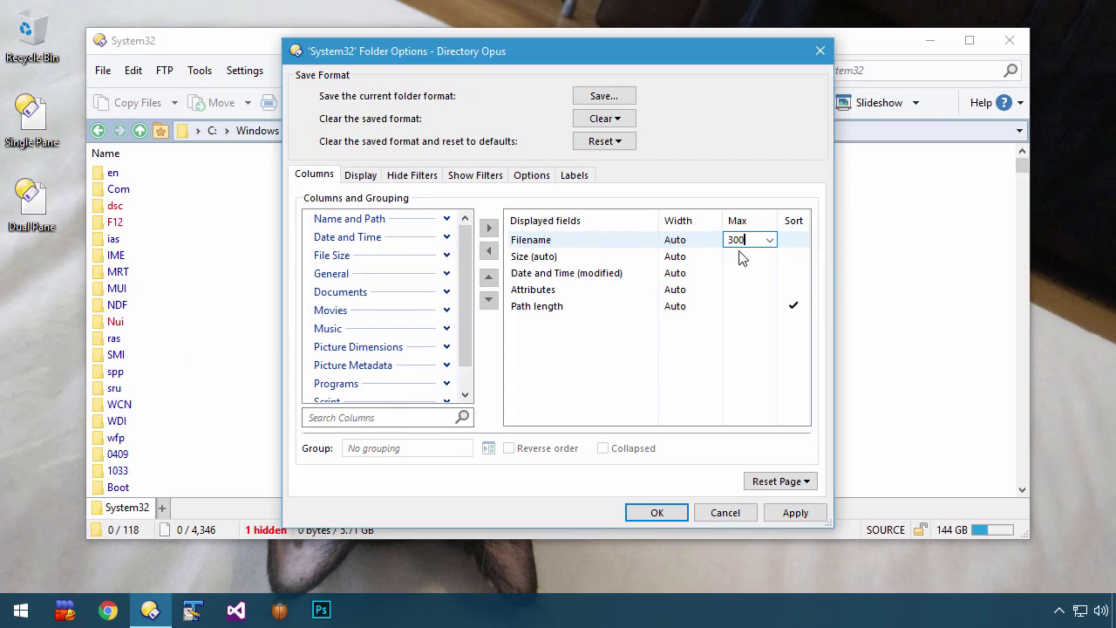
pyautogui.press('Return')
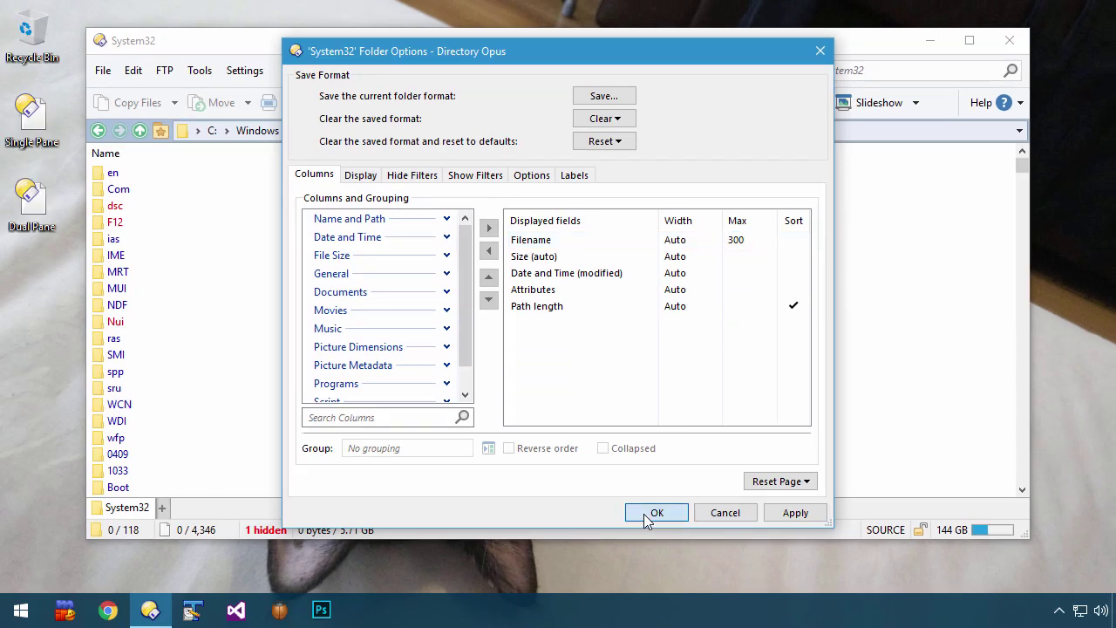
pyautogui.click(650, 513)
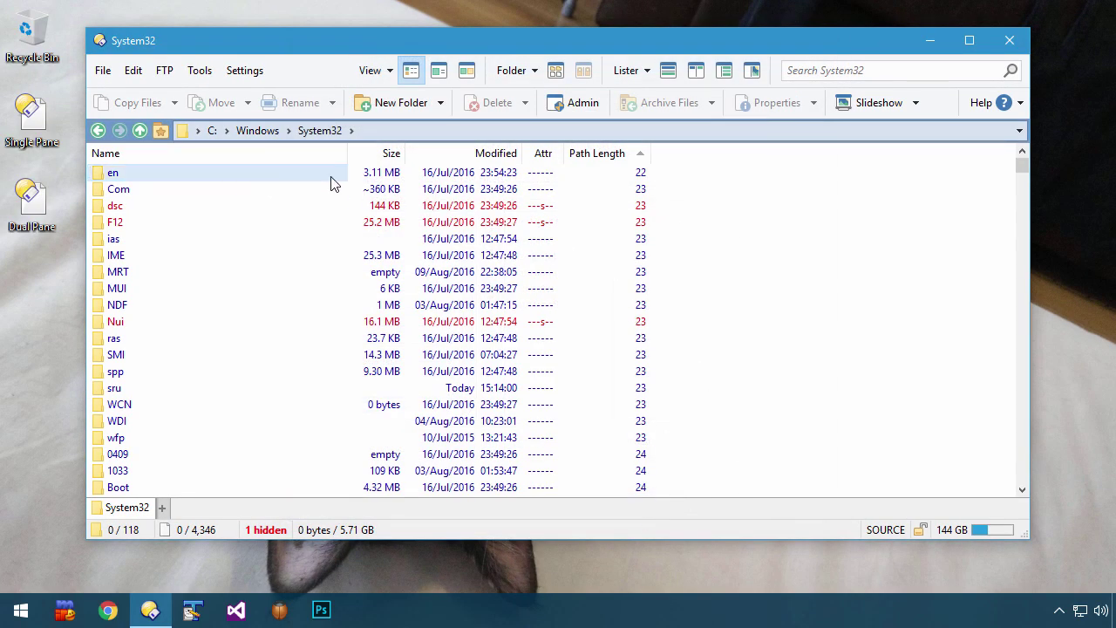
pyautogui.scroll(-10, 332, 192)
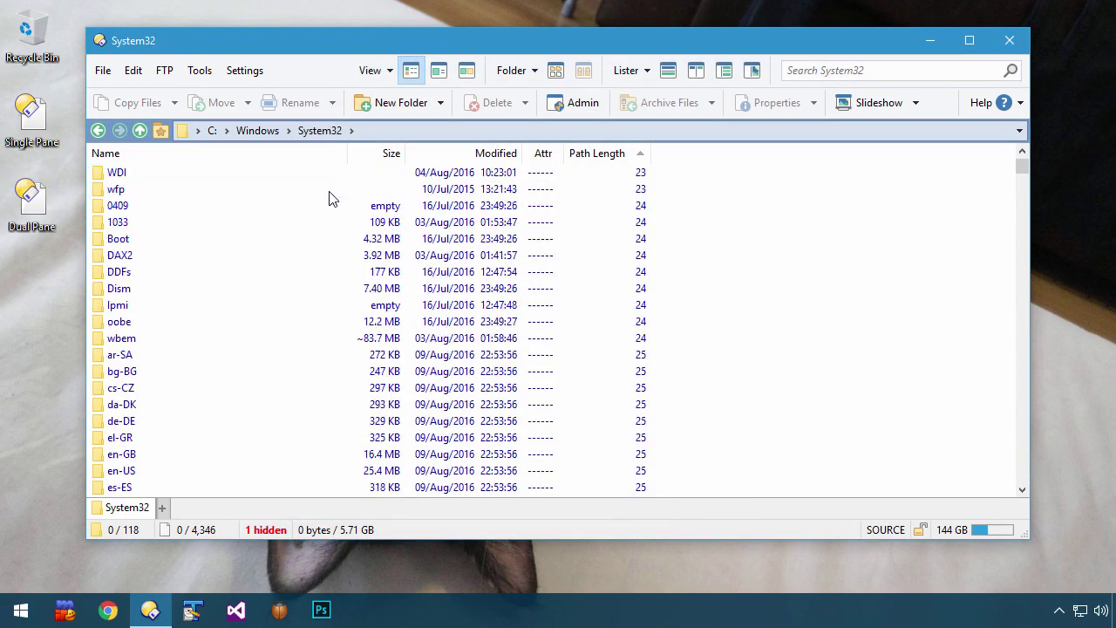
pyautogui.scroll(-20, 468, 280)
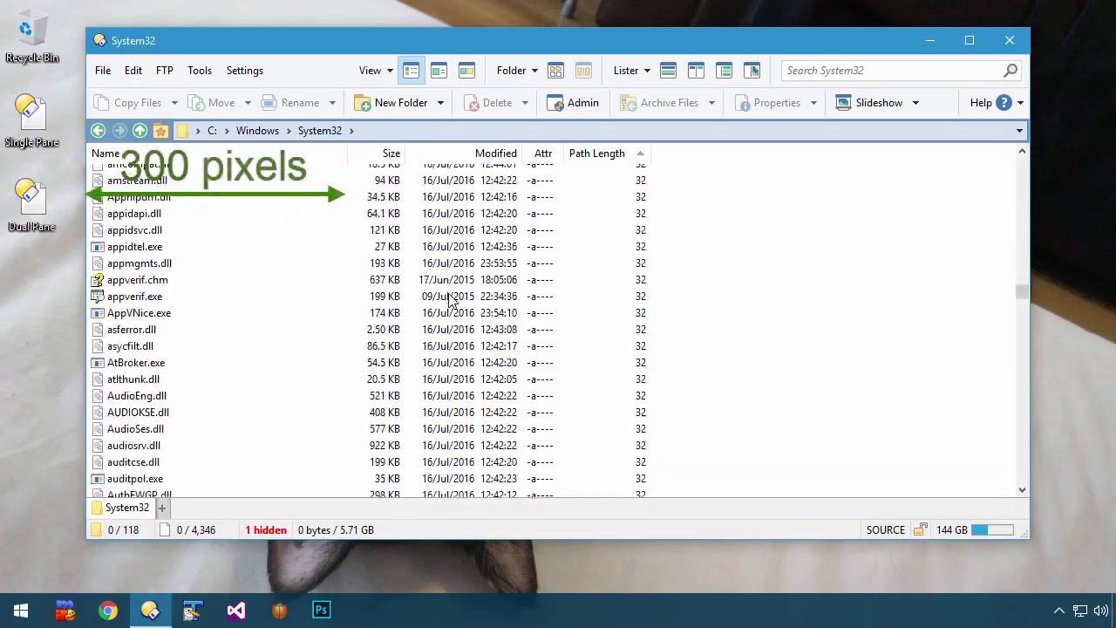
pyautogui.scroll(-20, 451, 299)
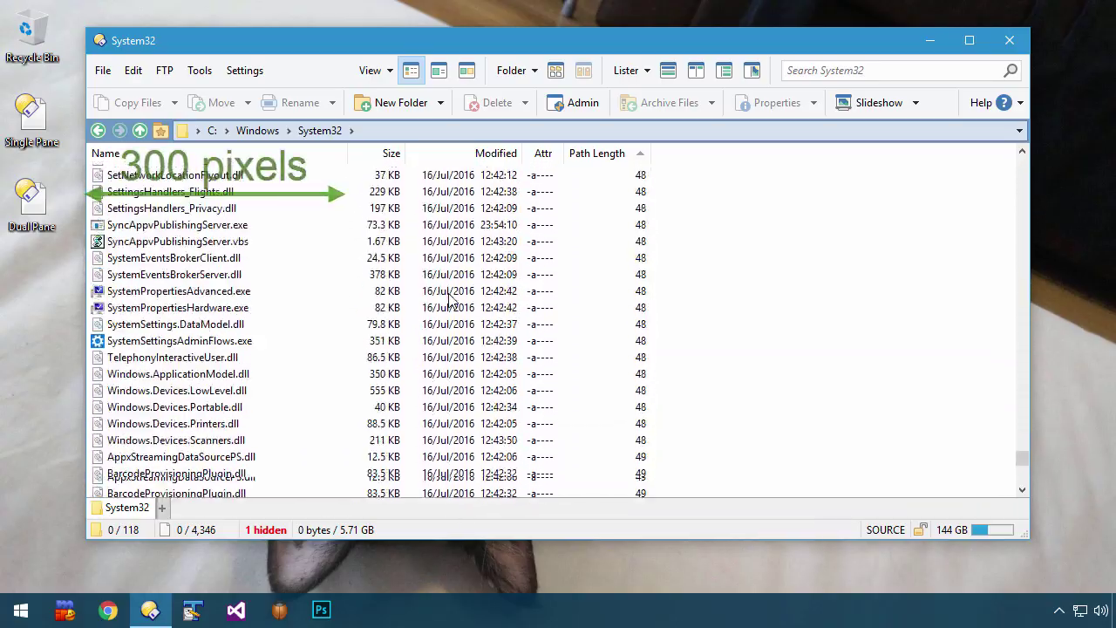
pyautogui.scroll(-15, 451, 299)
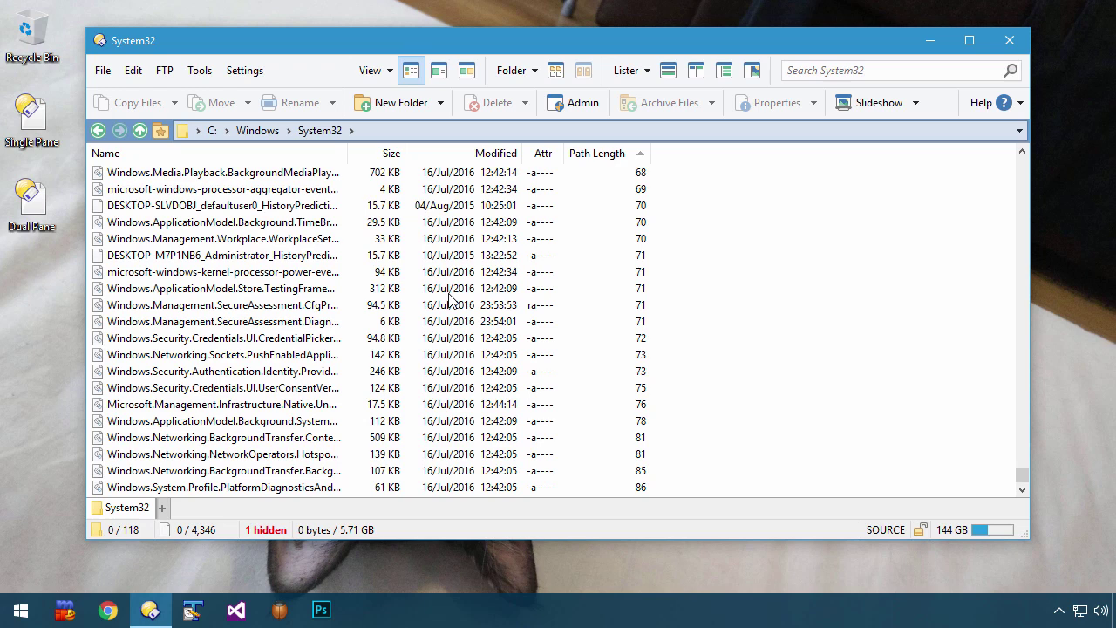
# Go up to Windows, look inside addins, then open appcompat\appraiser
pyautogui.press('Home')
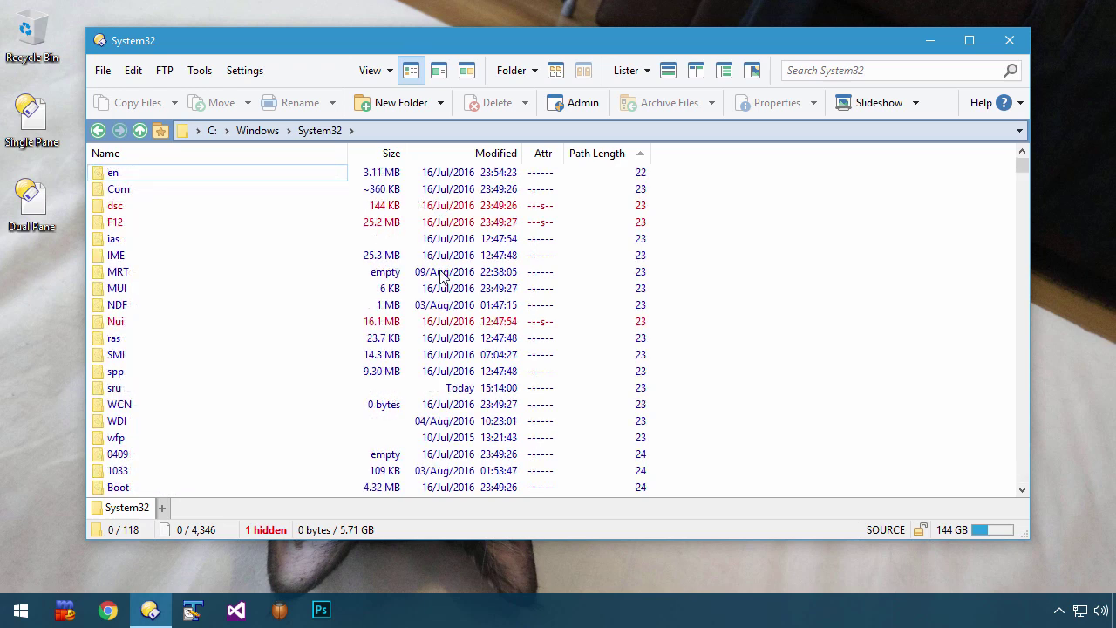
pyautogui.click(255, 132)
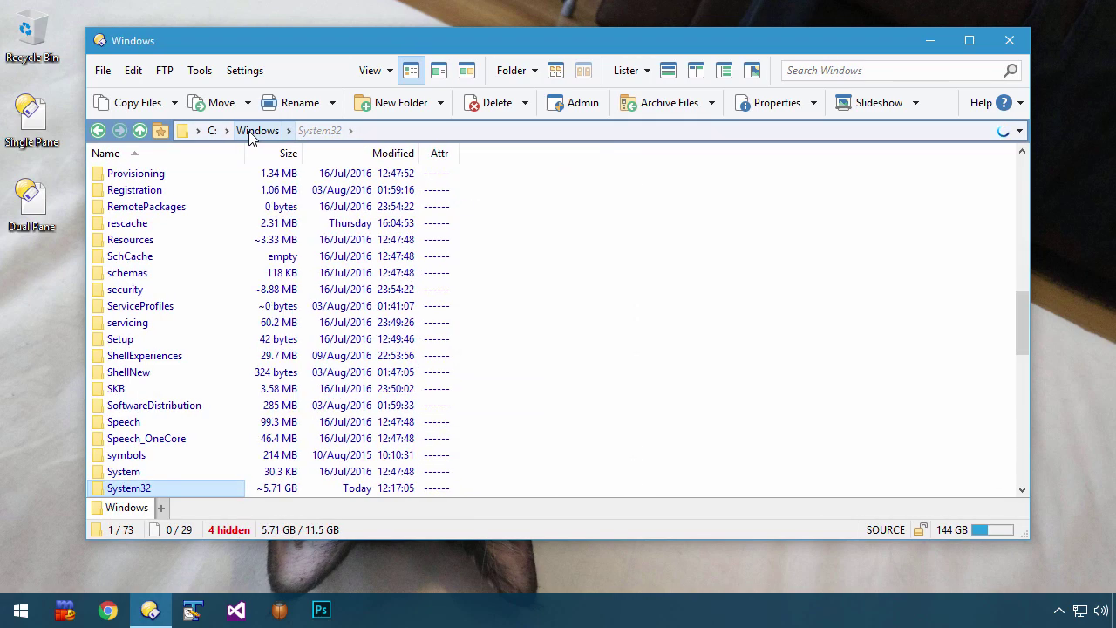
pyautogui.scroll(-10, 269, 367)
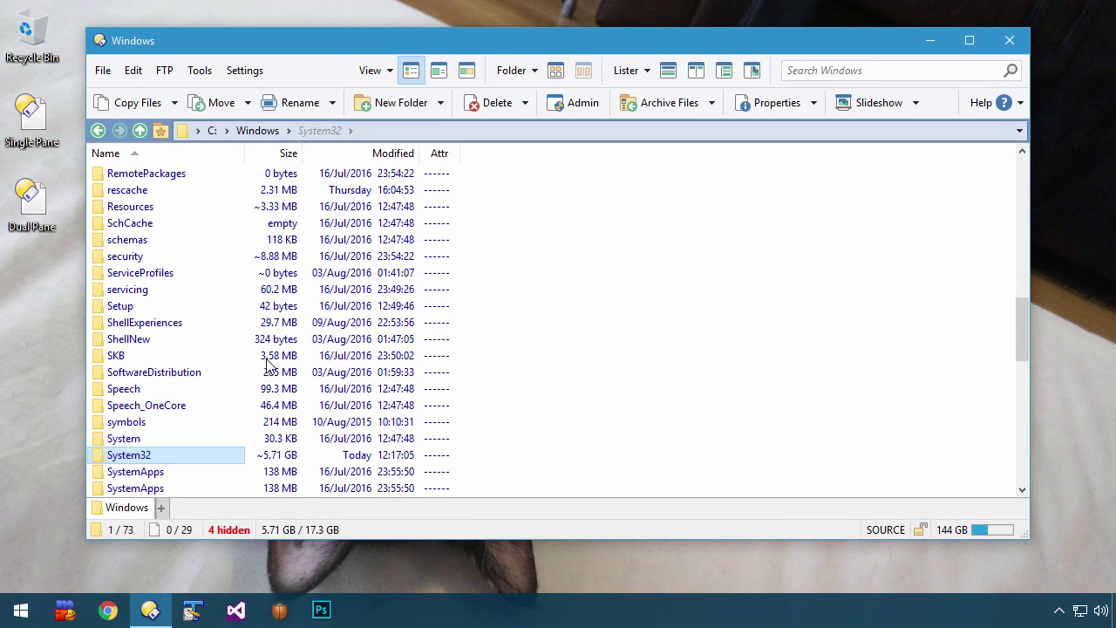
pyautogui.press('Home')
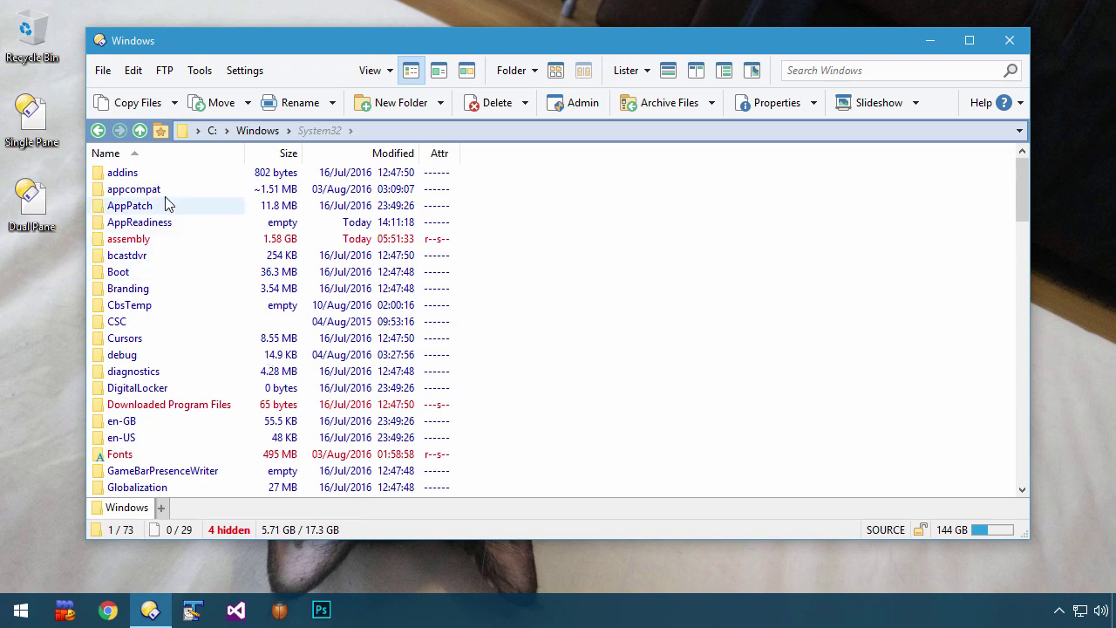
pyautogui.doubleClick(152, 170)
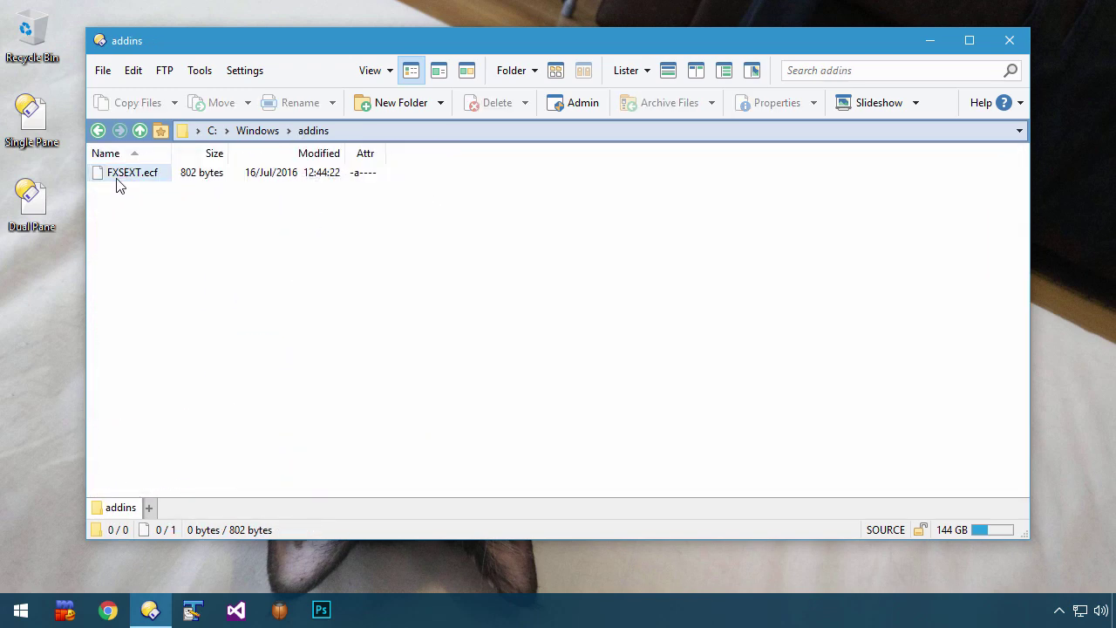
pyautogui.click(141, 130)
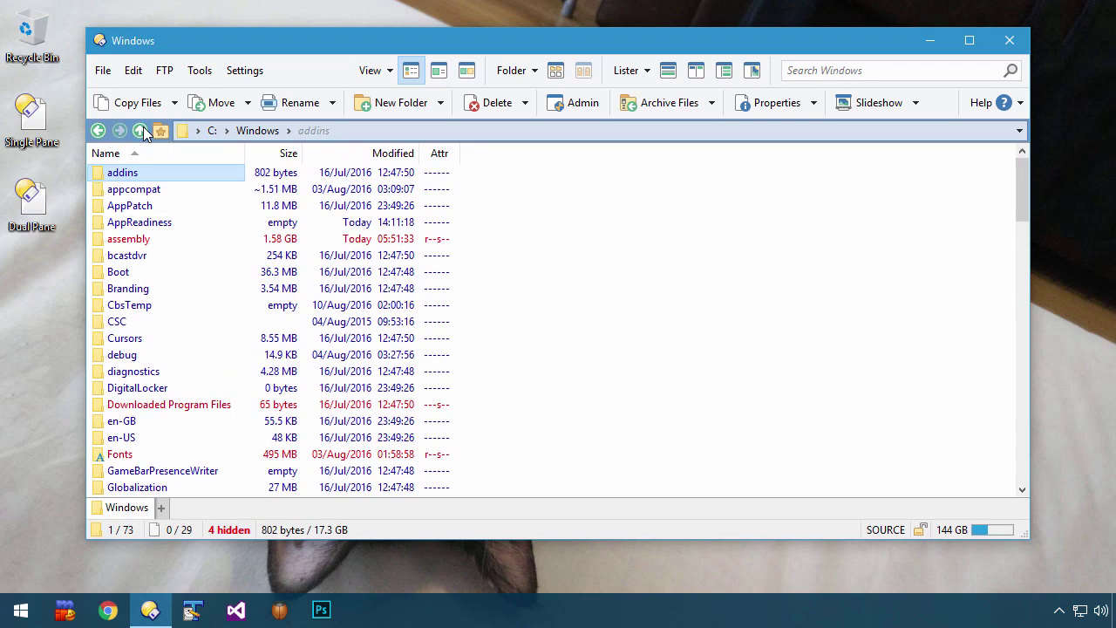
pyautogui.doubleClick(157, 189)
pyautogui.doubleClick(127, 174)
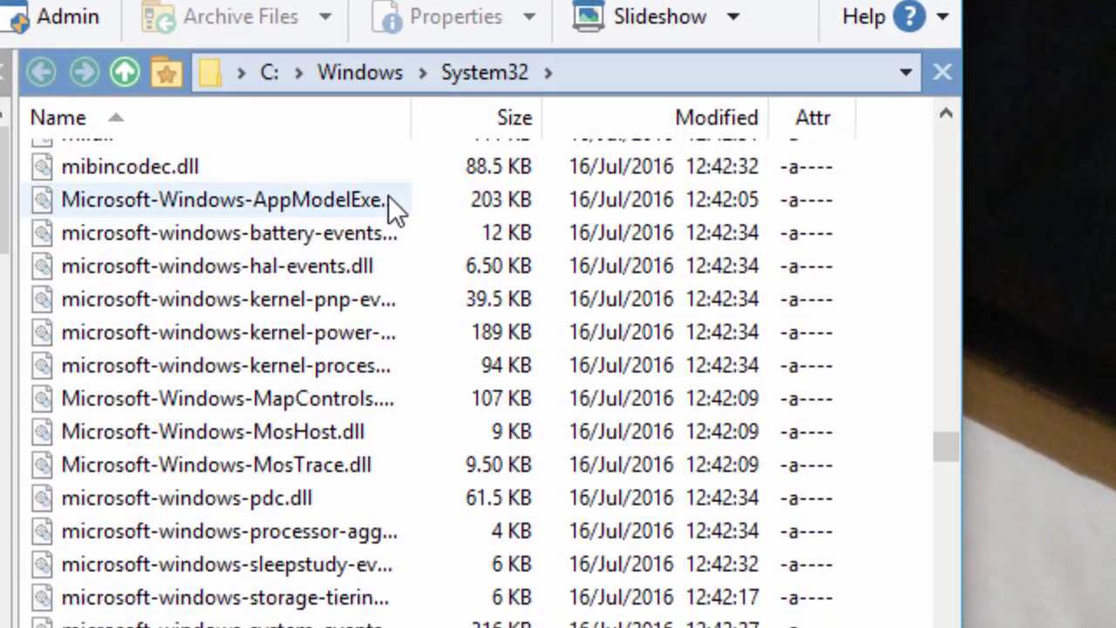
# Show the info tips of several long file names in the System32 pane
pyautogui.moveTo(390, 199)
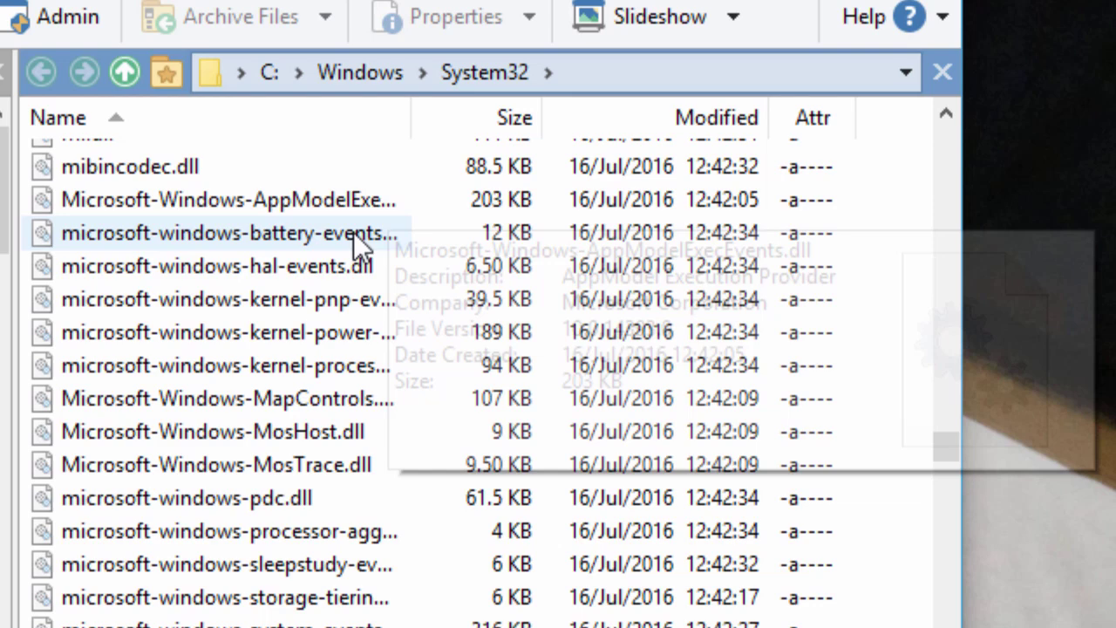
pyautogui.moveTo(354, 232)
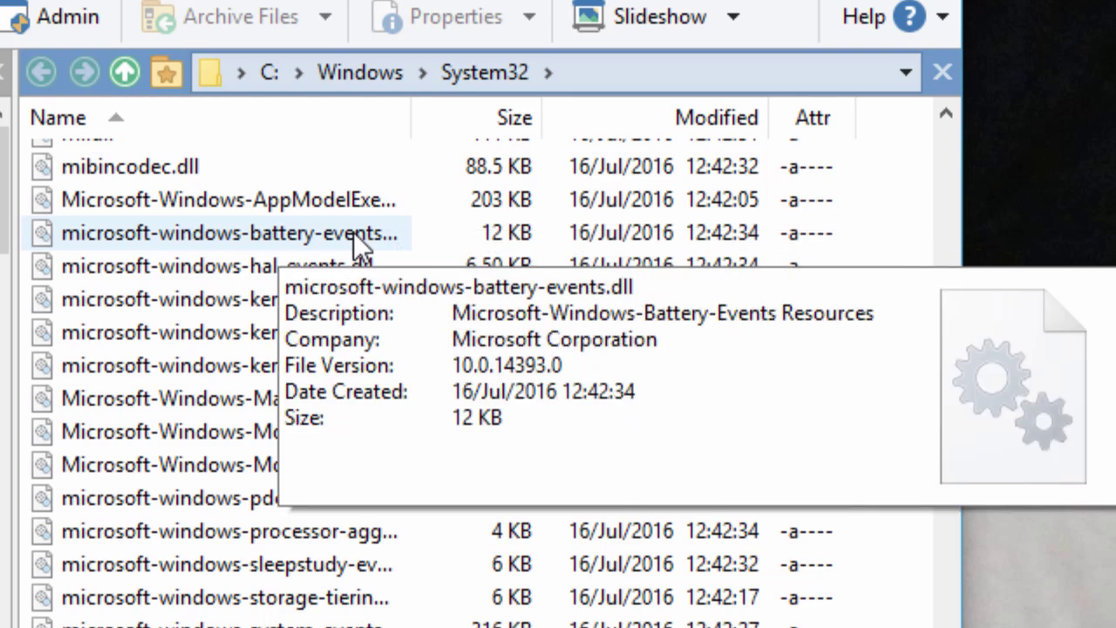
pyautogui.moveTo(346, 274)
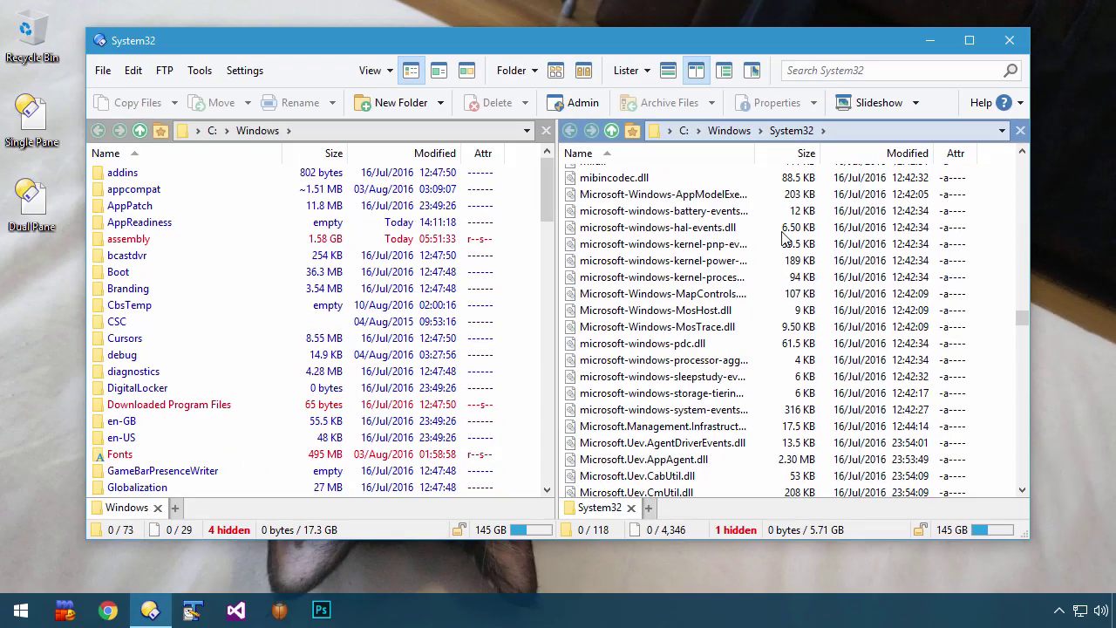
# Open the All files type from Settings > File Types and show its Info Tip tab
pyautogui.click(245, 71)
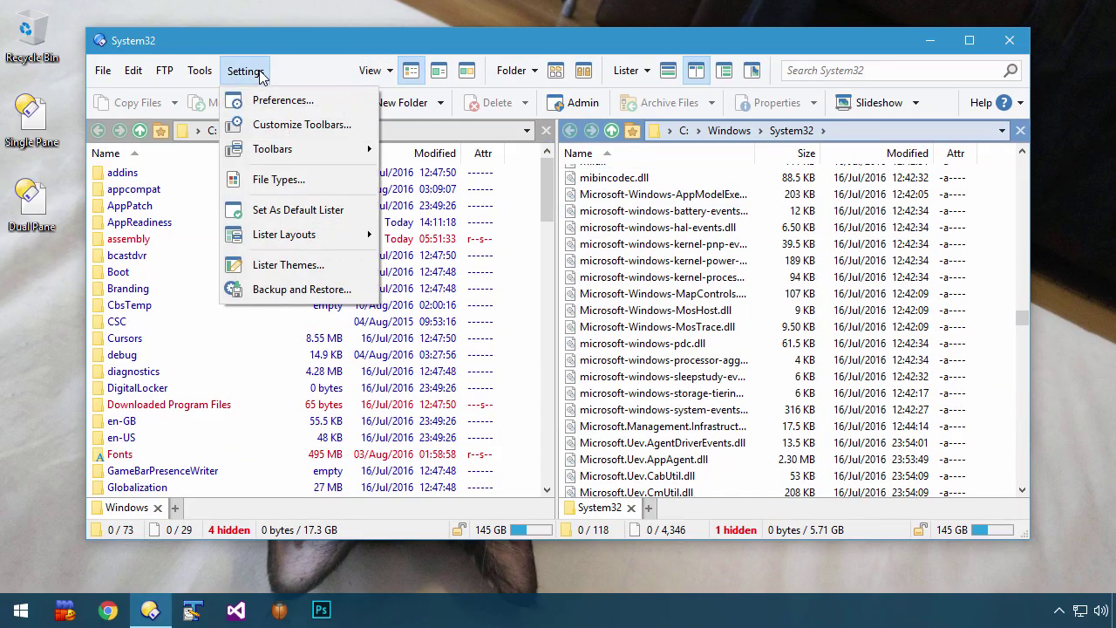
pyautogui.click(287, 180)
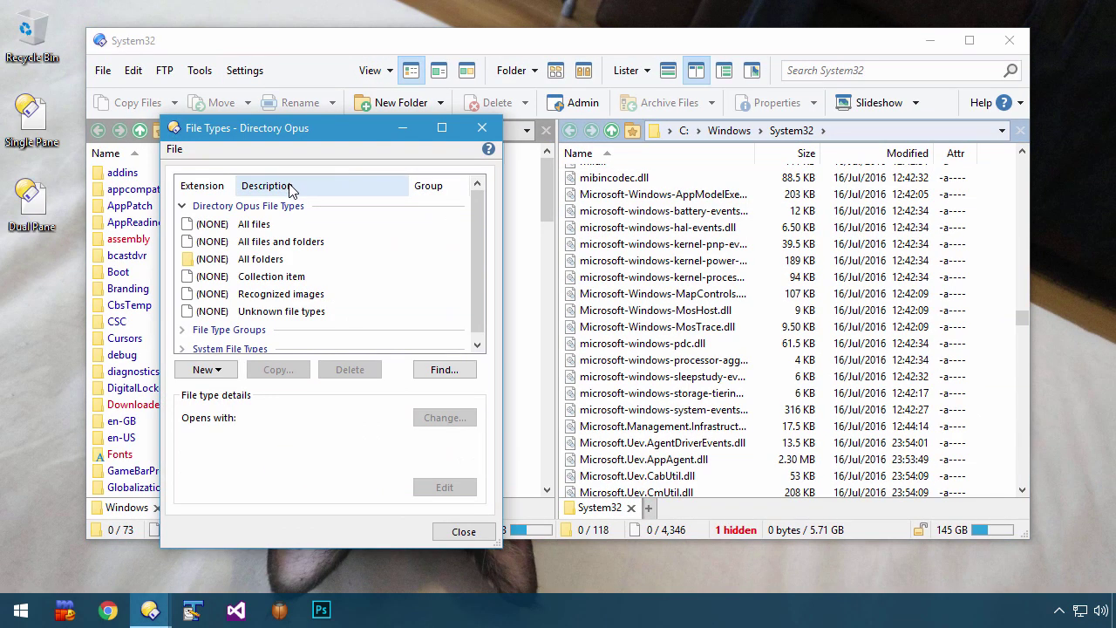
pyautogui.doubleClick(275, 227)
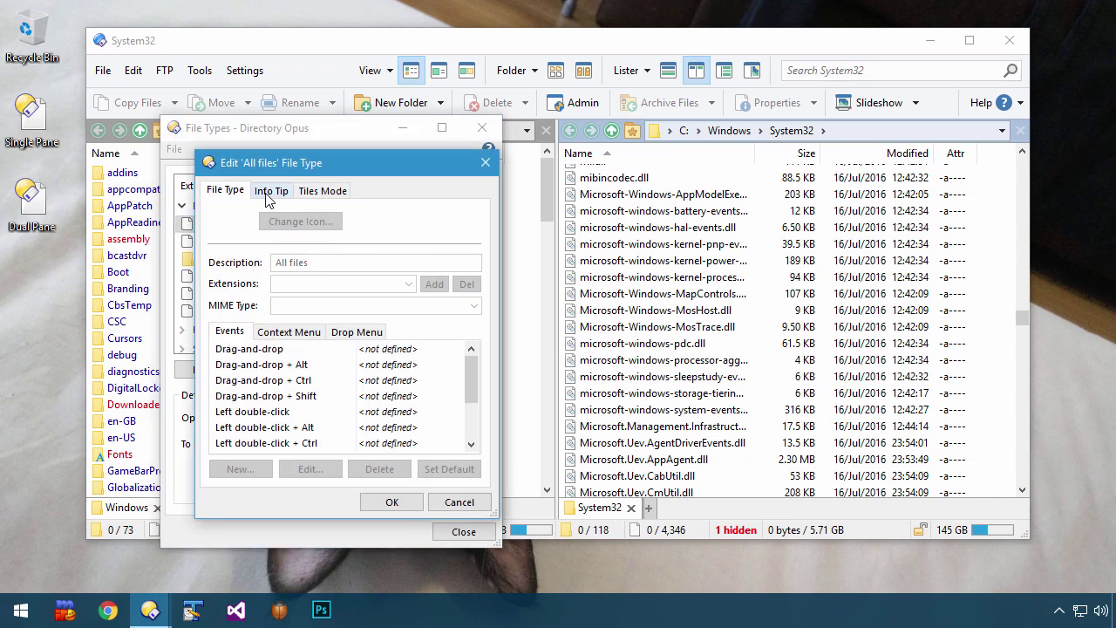
pyautogui.click(270, 193)
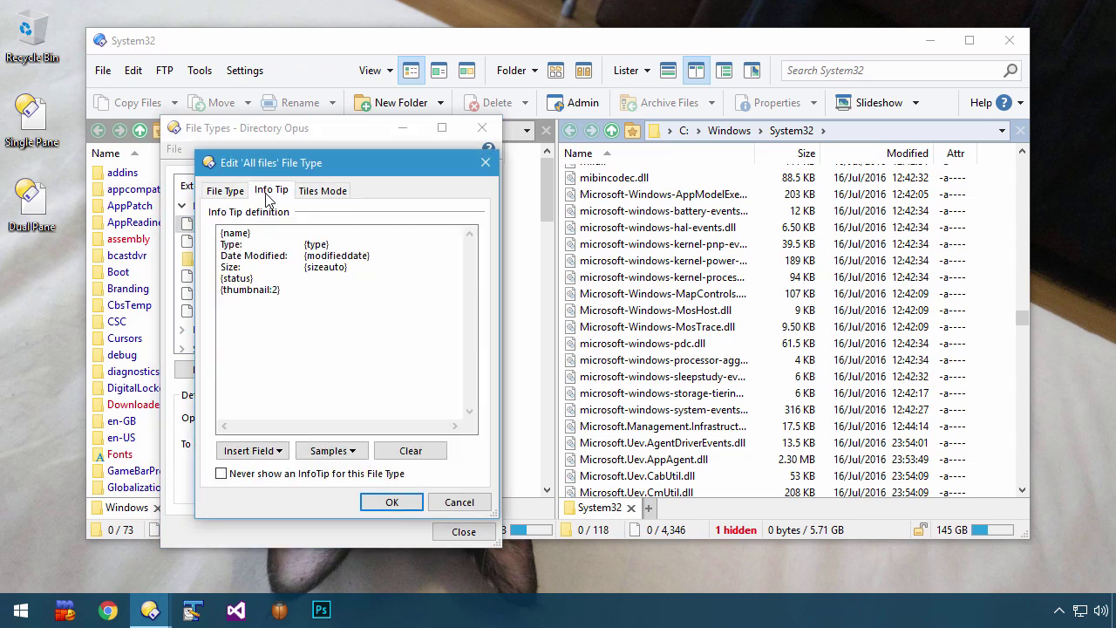
# Insert the Name and Path > Filename field into the All files info tip and move the editor aside
pyautogui.doubleClick(248, 233)
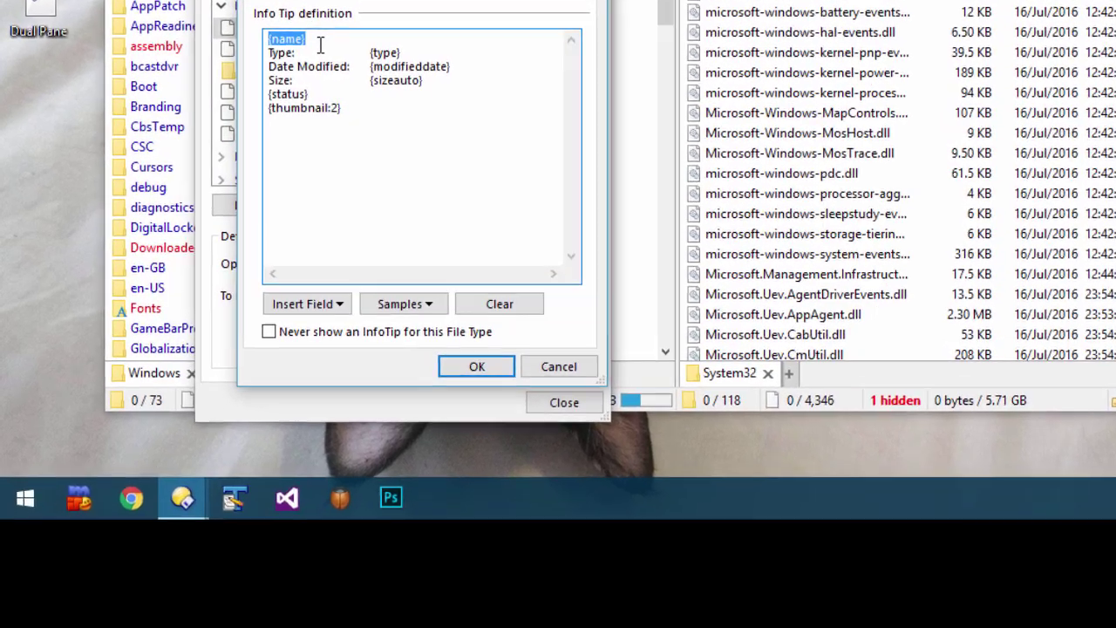
pyautogui.click(253, 450)
pyautogui.moveTo(280, 472)
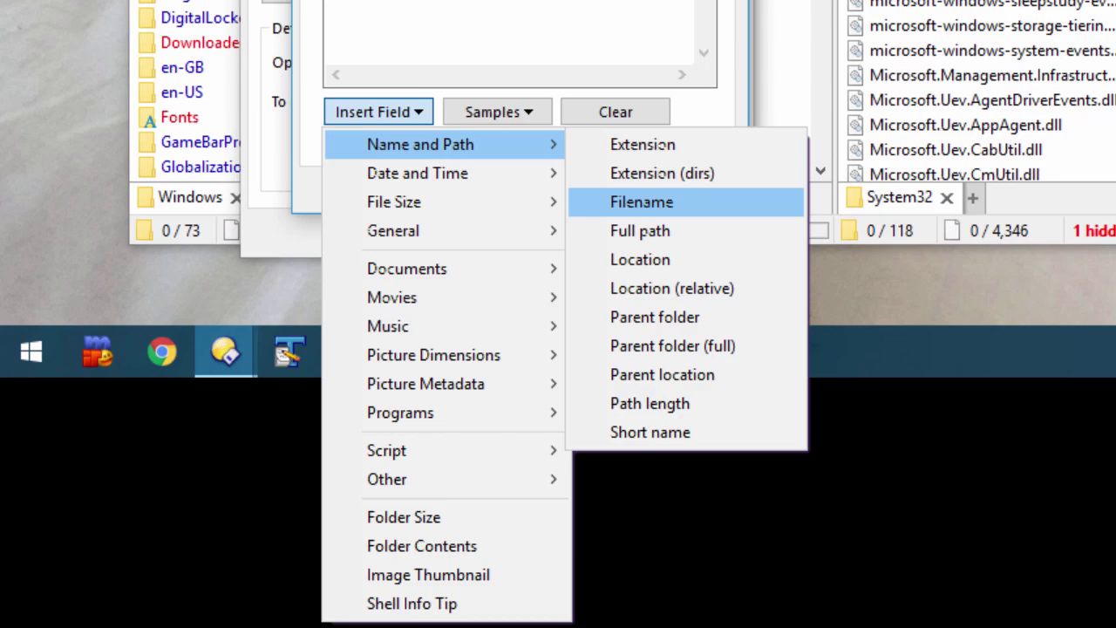
pyautogui.click(642, 201)
pyautogui.moveTo(316, 94); pyautogui.dragTo(711, 97)
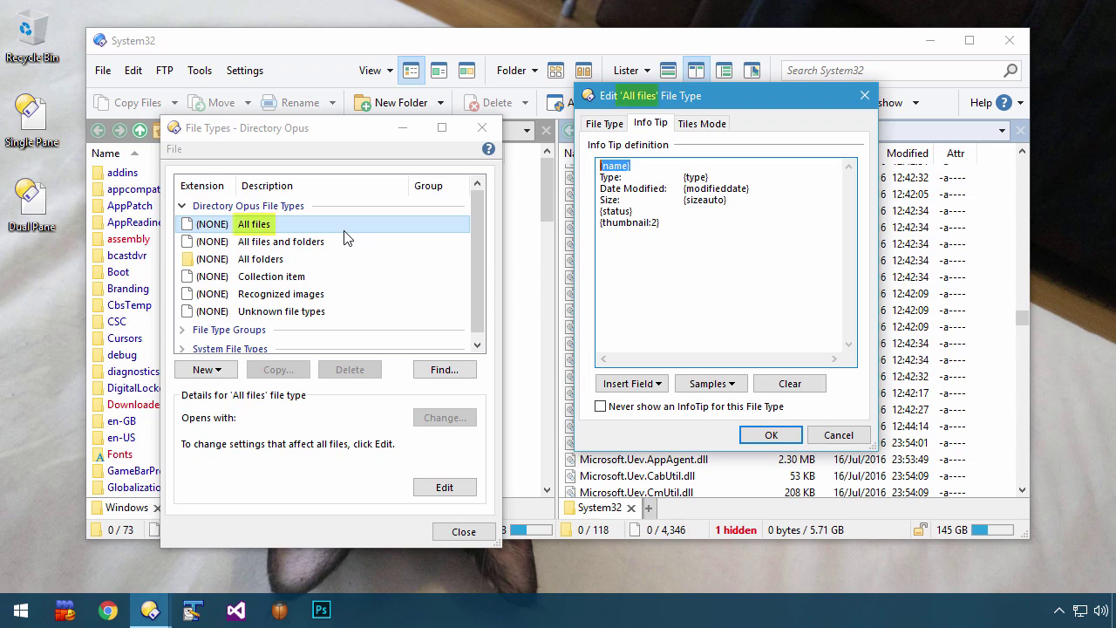
# Show the All folders info tip definition, move its editor right, and expand the file type groups
pyautogui.doubleClick(285, 259)
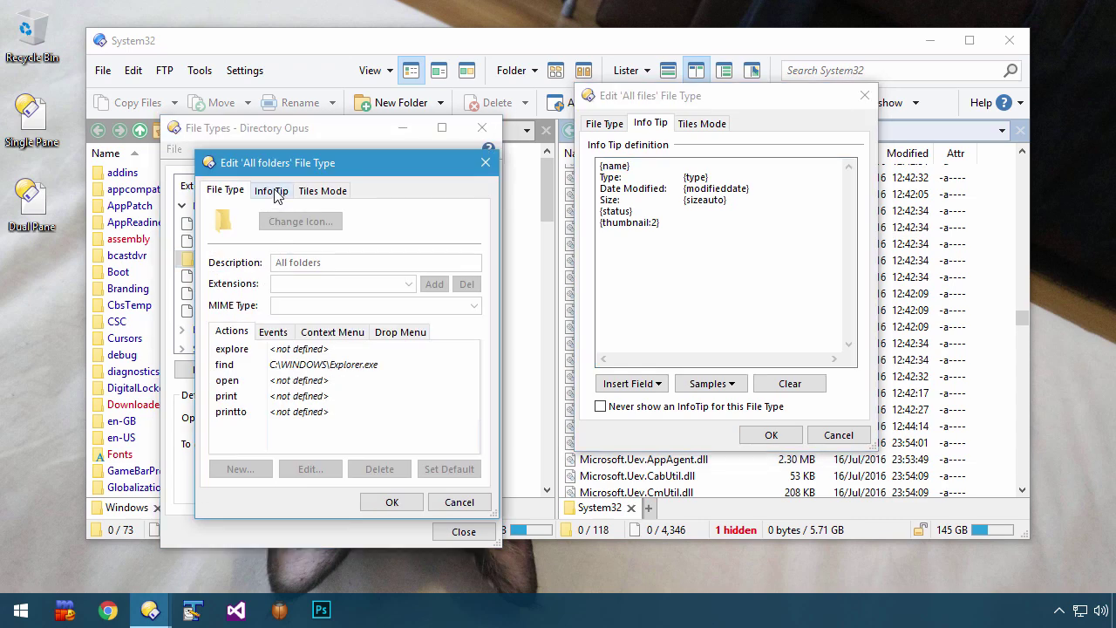
pyautogui.click(277, 191)
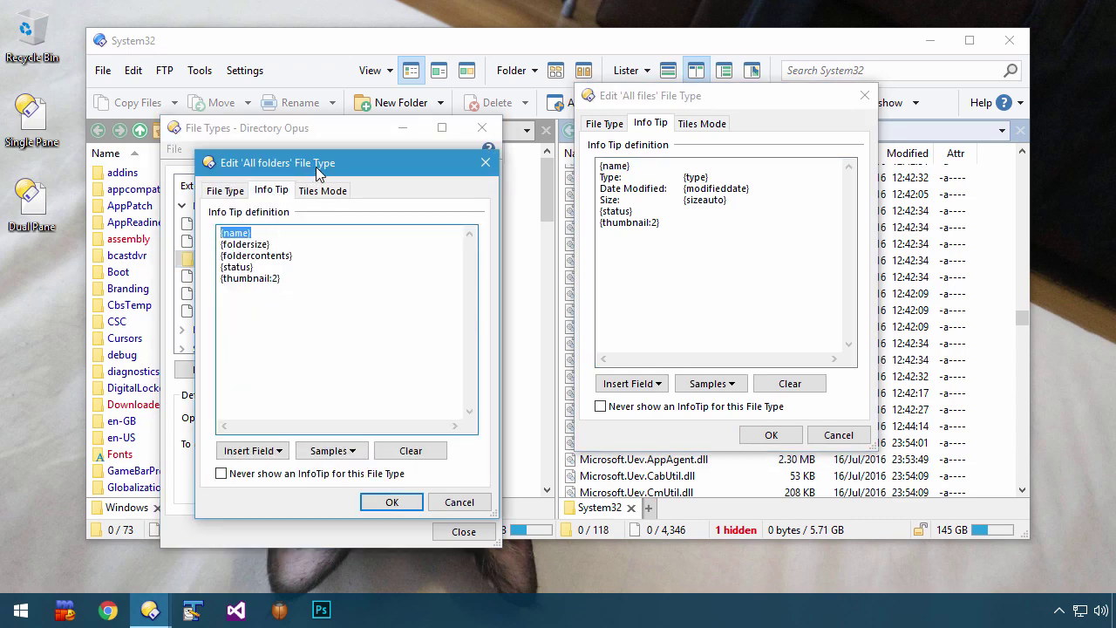
pyautogui.moveTo(313, 170); pyautogui.dragTo(746, 212)
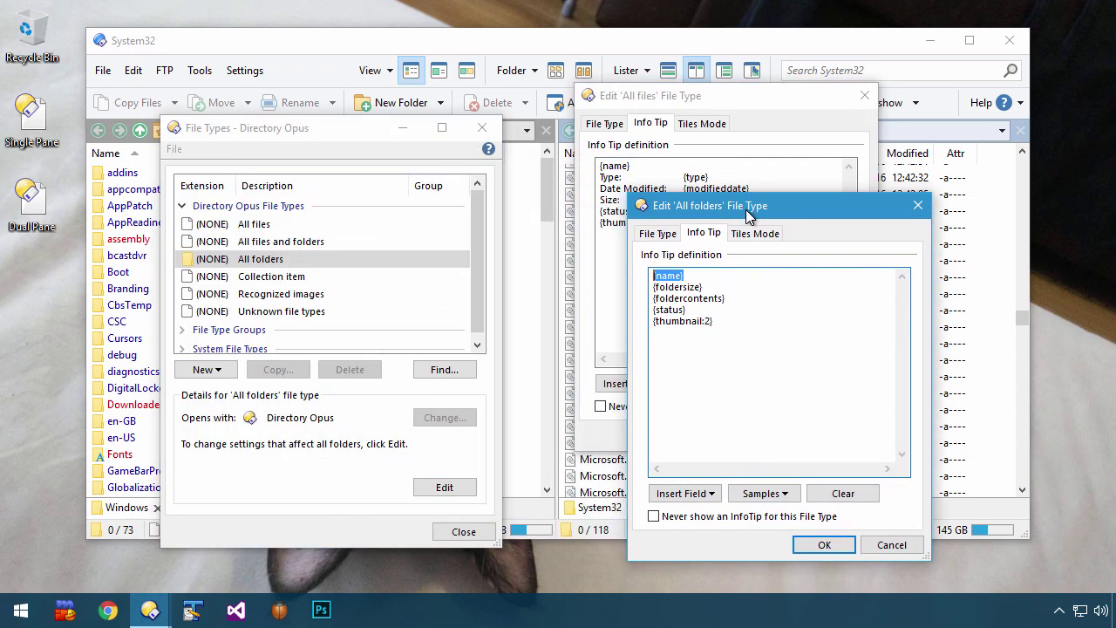
pyautogui.click(262, 329)
pyautogui.scroll(-2, 273, 340)
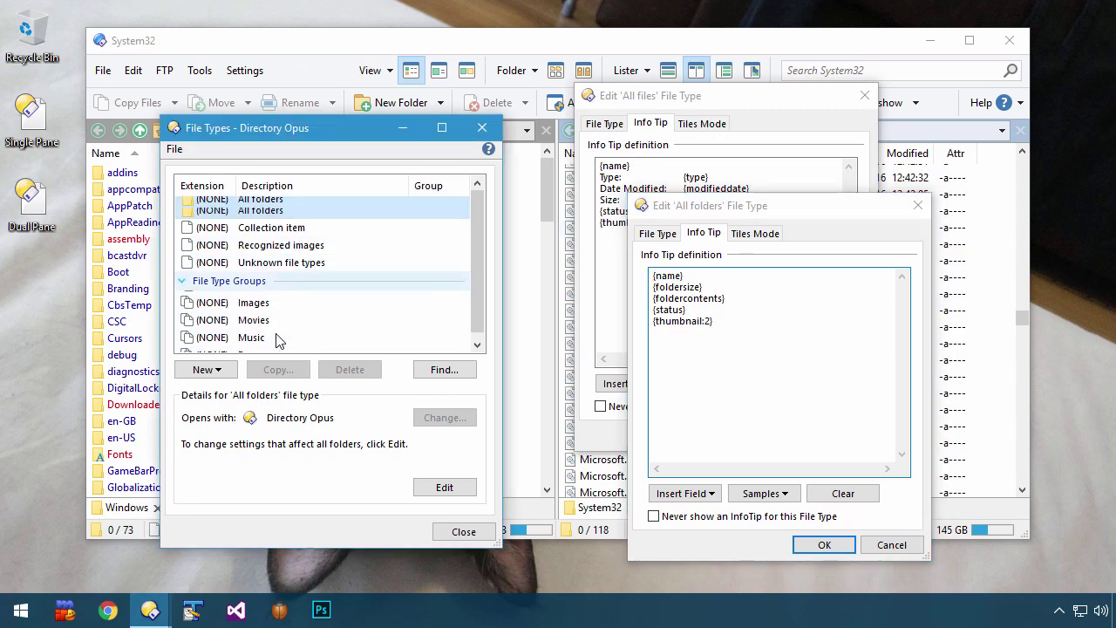
# Review the Archives group's info tip definition, then close its editor
pyautogui.click(262, 243)
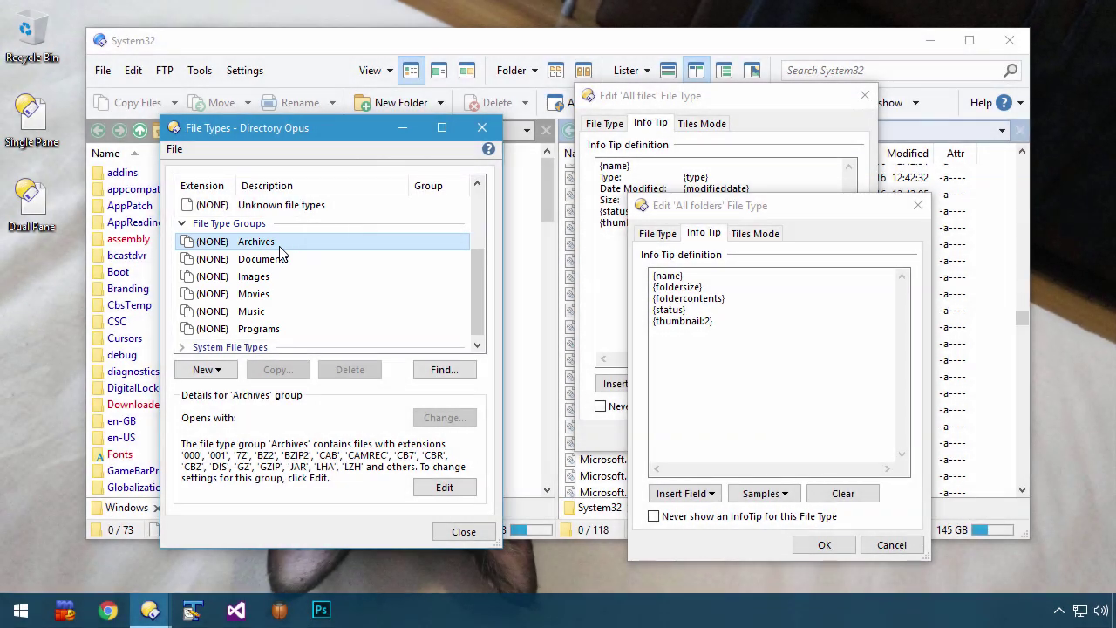
pyautogui.doubleClick(279, 247)
pyautogui.click(271, 191)
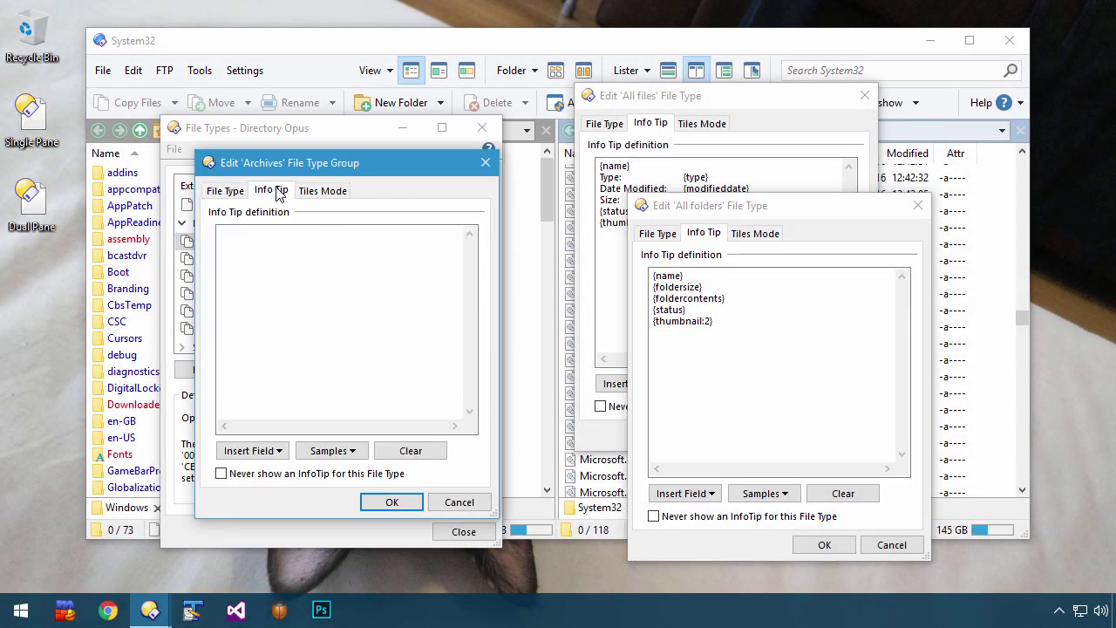
pyautogui.click(486, 162)
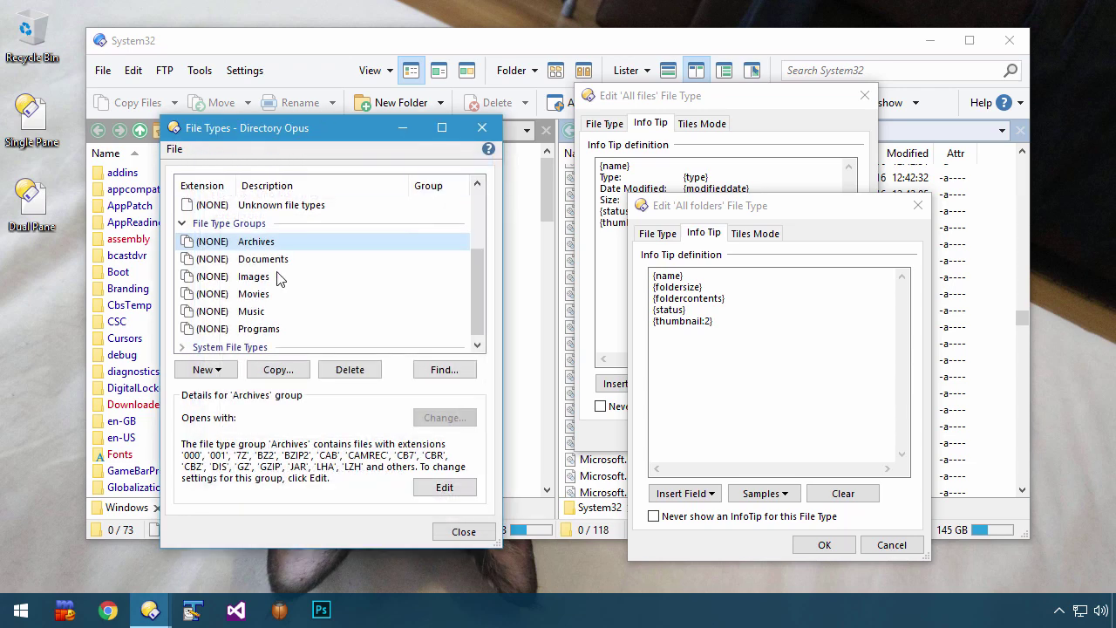
# Show the Documents and Images groups' info tip definitions, moving each editor to the right
pyautogui.click(265, 262)
pyautogui.doubleClick(264, 267)
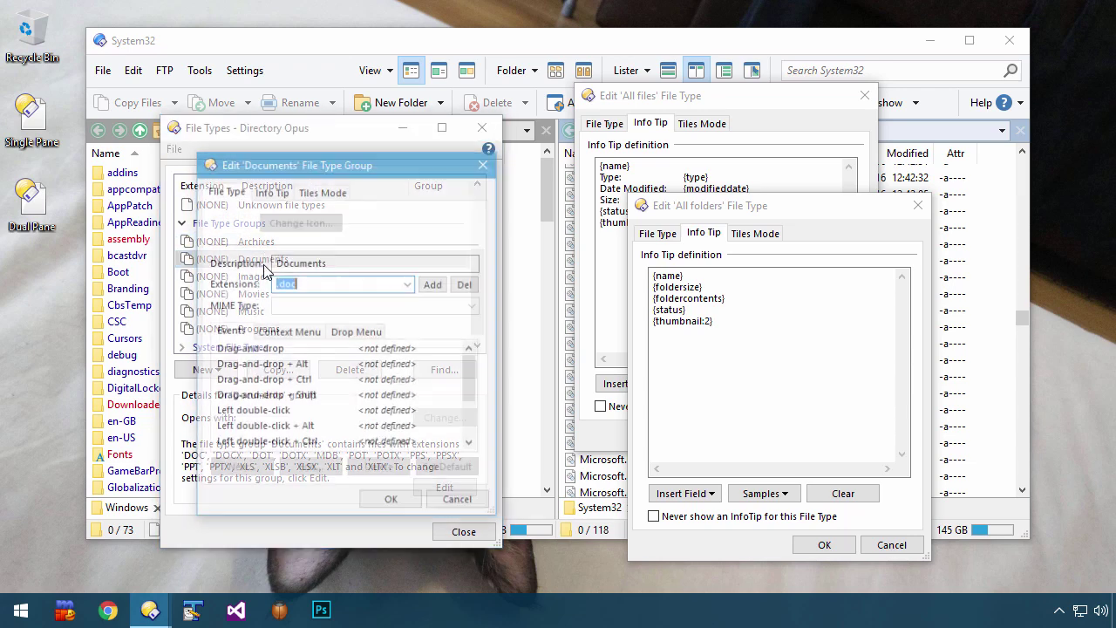
pyautogui.click(275, 191)
pyautogui.moveTo(267, 231); pyautogui.dragTo(188, 232)
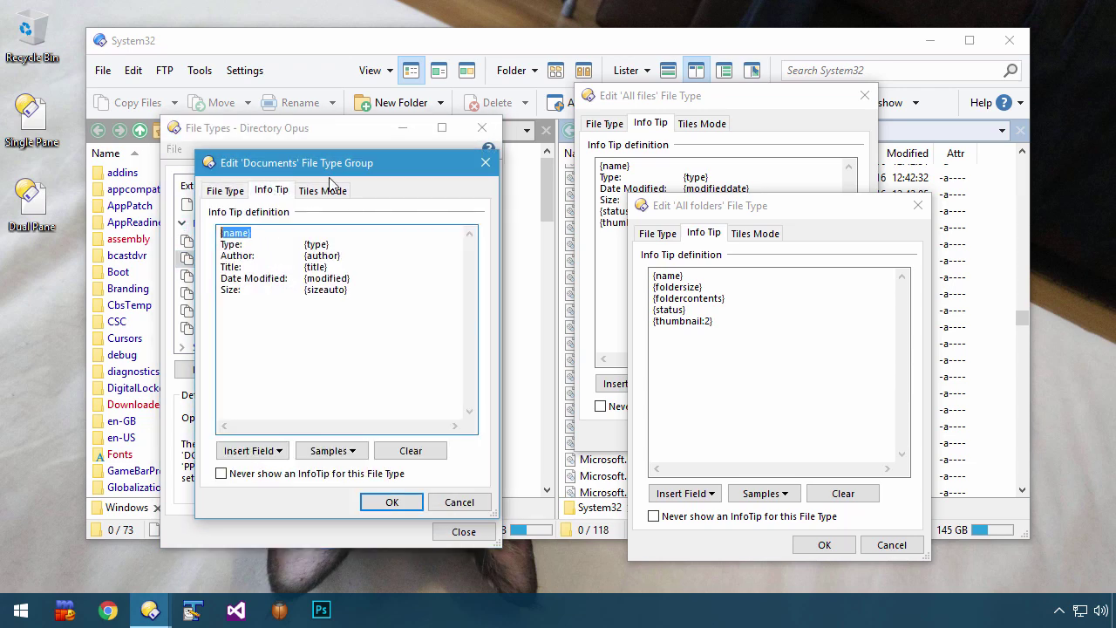
pyautogui.moveTo(375, 167); pyautogui.dragTo(765, 259)
pyautogui.doubleClick(264, 276)
pyautogui.click(271, 191)
pyautogui.moveTo(366, 163); pyautogui.dragTo(759, 245)
# Show the Movies, Music and Programs groups' info tip definitions, moving each editor aside
pyautogui.doubleClick(264, 292)
pyautogui.click(271, 191)
pyautogui.moveTo(349, 163); pyautogui.dragTo(786, 186)
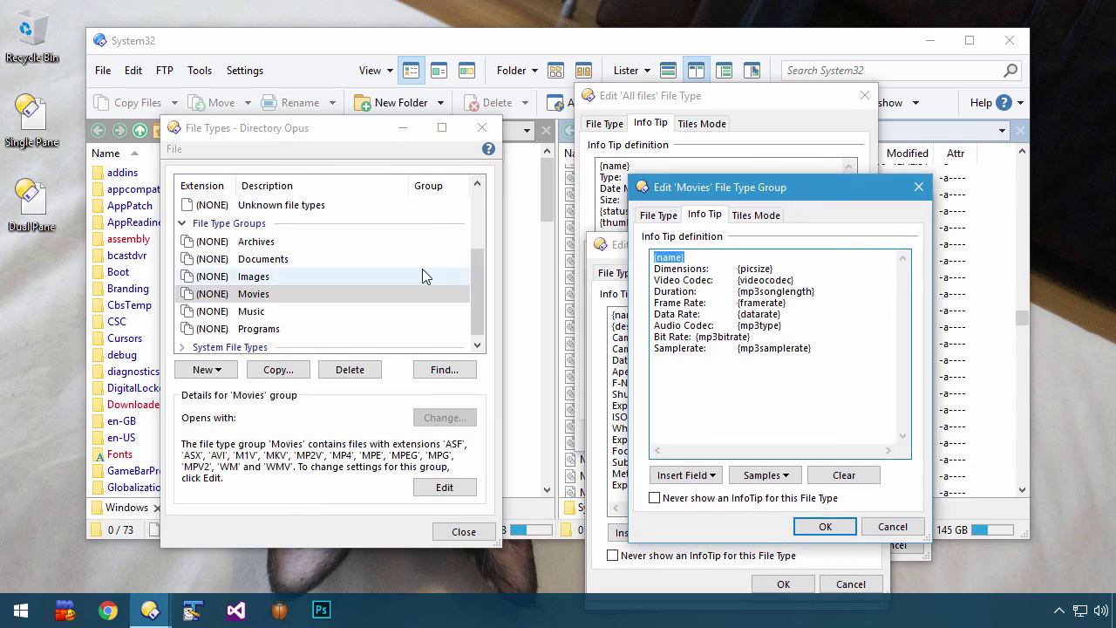
pyautogui.doubleClick(265, 311)
pyautogui.click(272, 191)
pyautogui.moveTo(317, 172); pyautogui.dragTo(782, 189)
pyautogui.doubleClick(255, 328)
pyautogui.click(271, 191)
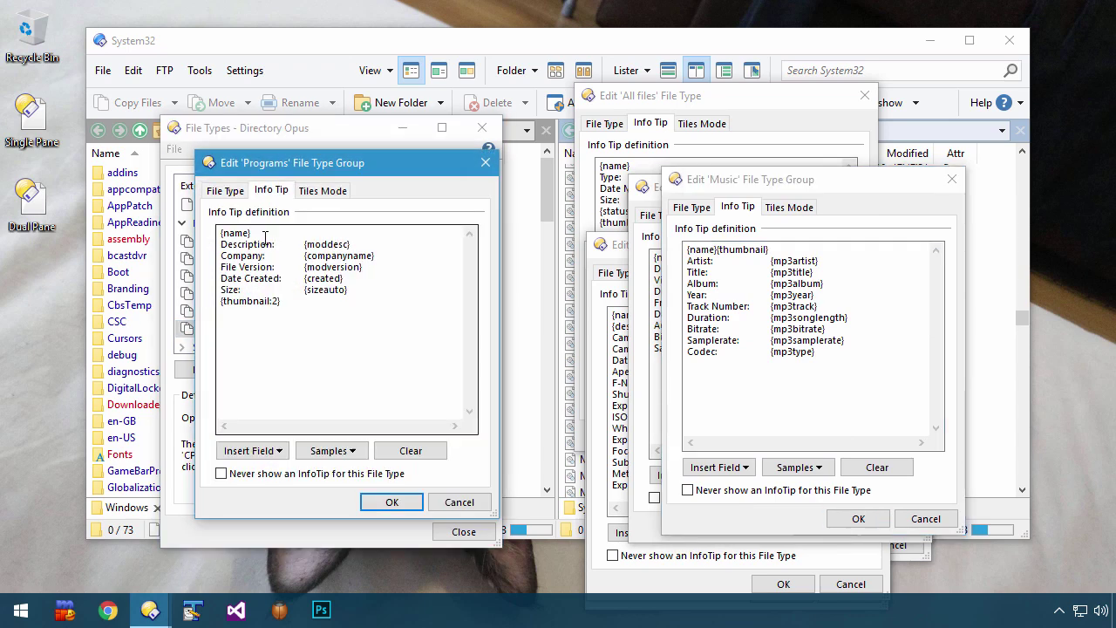
pyautogui.moveTo(356, 165); pyautogui.dragTo(759, 221)
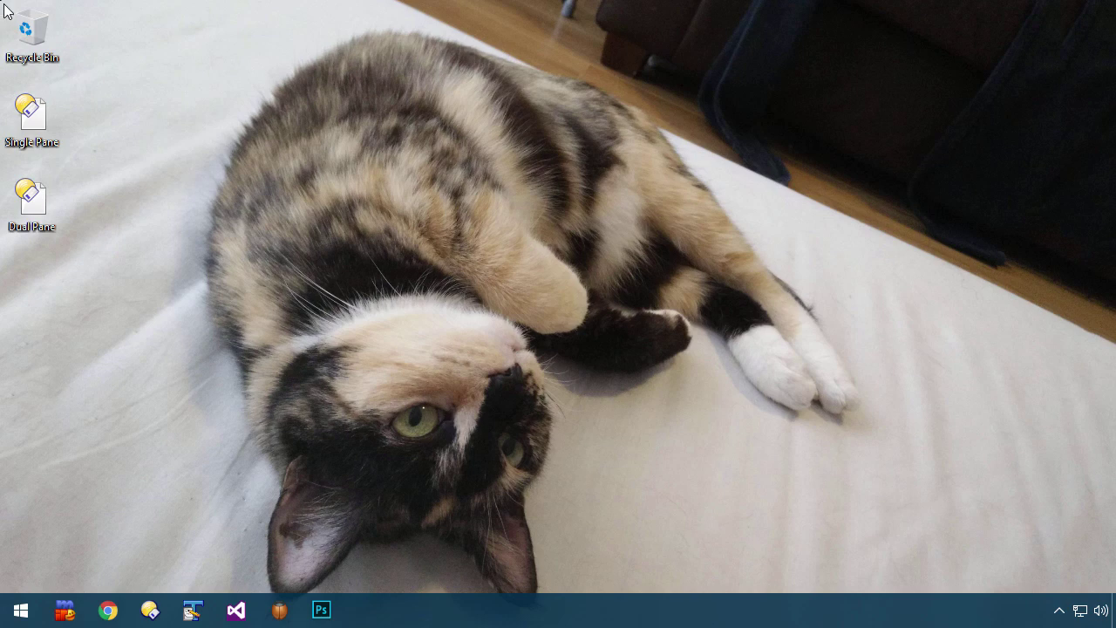
# Open the Dual Pane lister with C:\Windows beside System32 and even out the pane split
pyautogui.doubleClick(50, 226)
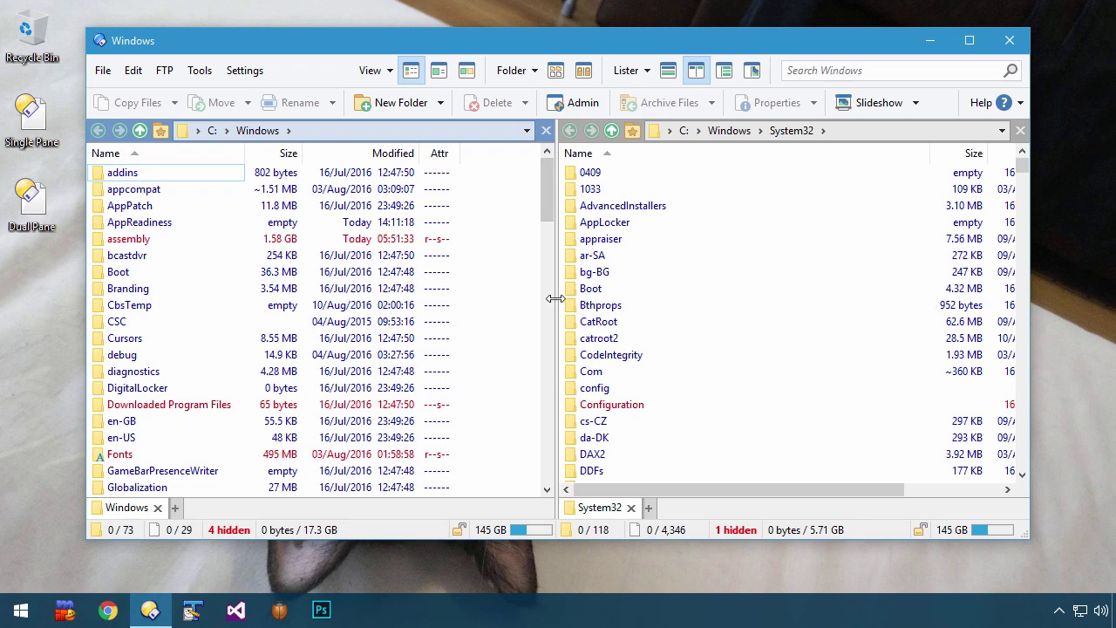
pyautogui.moveTo(555, 305); pyautogui.dragTo(691, 353)
pyautogui.moveTo(1028, 536)
pyautogui.mouseDown()
pyautogui.moveTo(478, 376)
pyautogui.moveTo(788, 543)
pyautogui.moveTo(1104, 543)
pyautogui.moveTo(860, 558)
pyautogui.moveTo(427, 408)
pyautogui.moveTo(912, 498)
pyautogui.moveTo(1030, 538)
pyautogui.mouseUp()
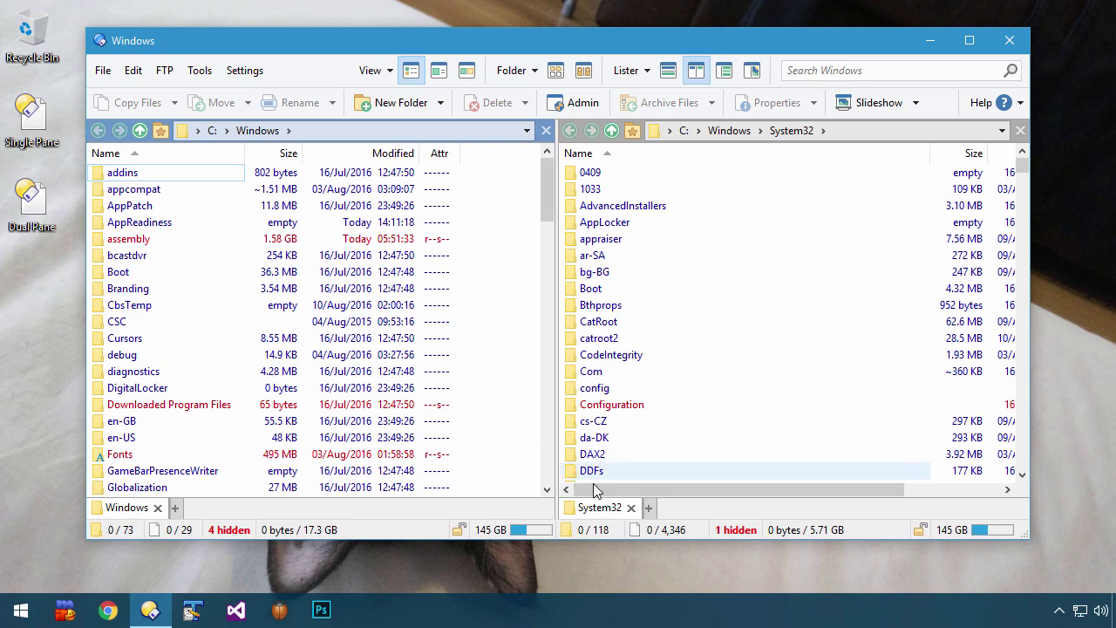
pyautogui.moveTo(602, 489); pyautogui.dragTo(825, 491)
pyautogui.moveTo(731, 502); pyautogui.dragTo(590, 499)
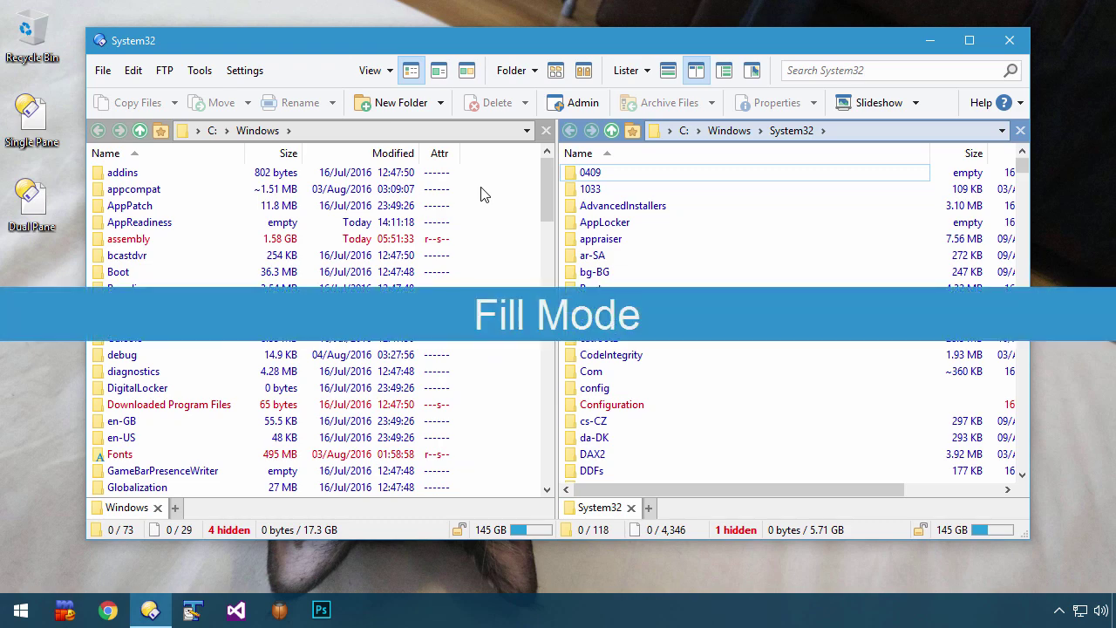
# Set the System32 folder's Filename column width to Fill in Folder Options
pyautogui.click(512, 71)
pyautogui.click(514, 99)
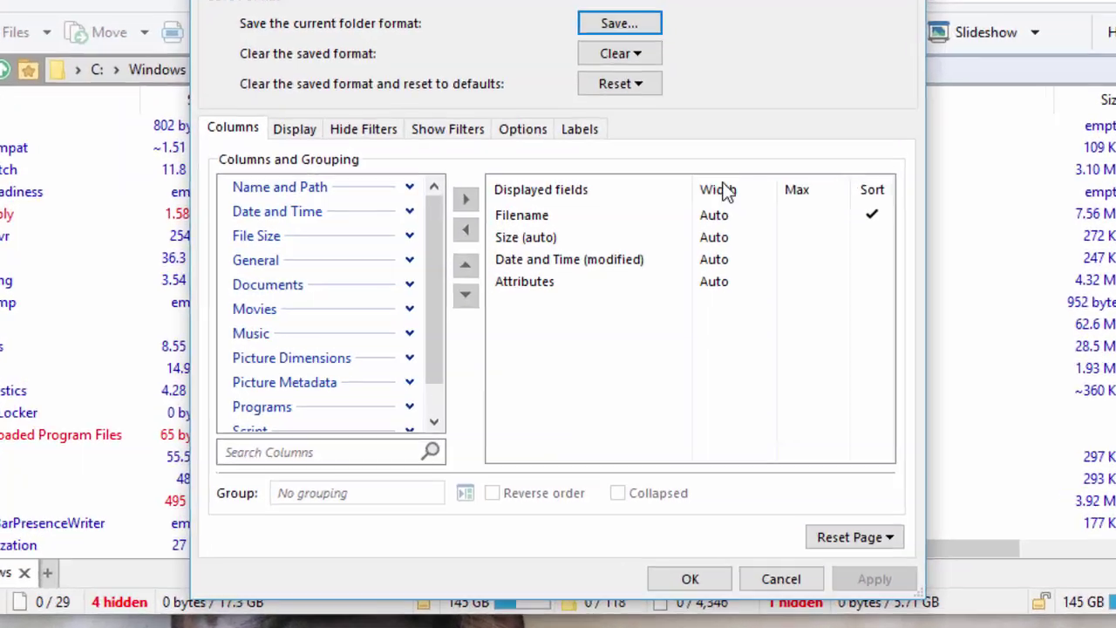
pyautogui.click(713, 245)
pyautogui.click(846, 180)
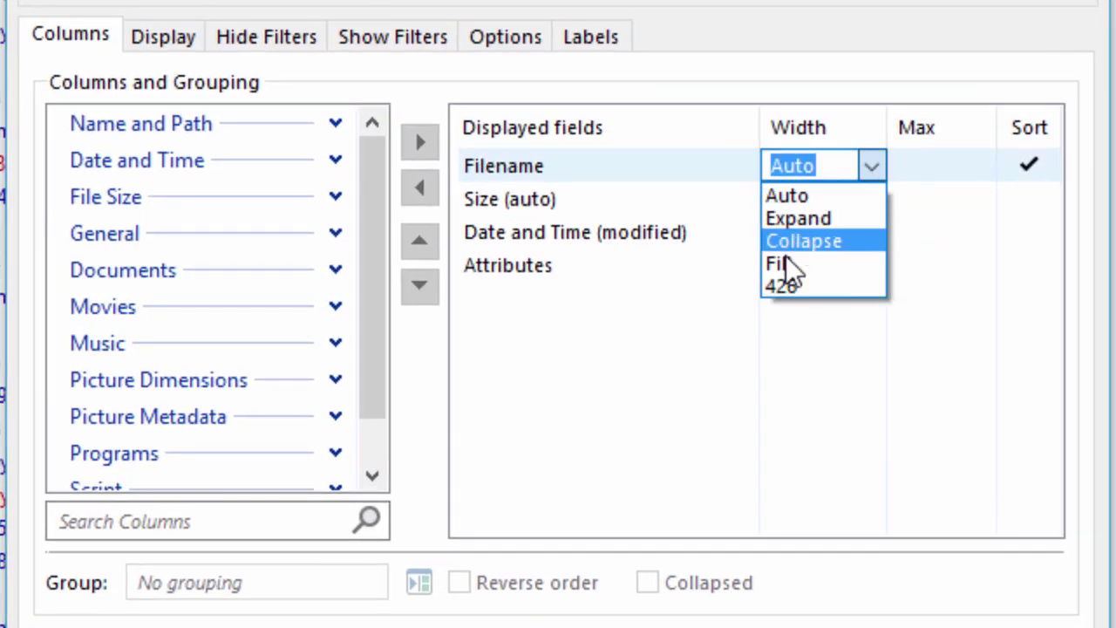
pyautogui.click(764, 263)
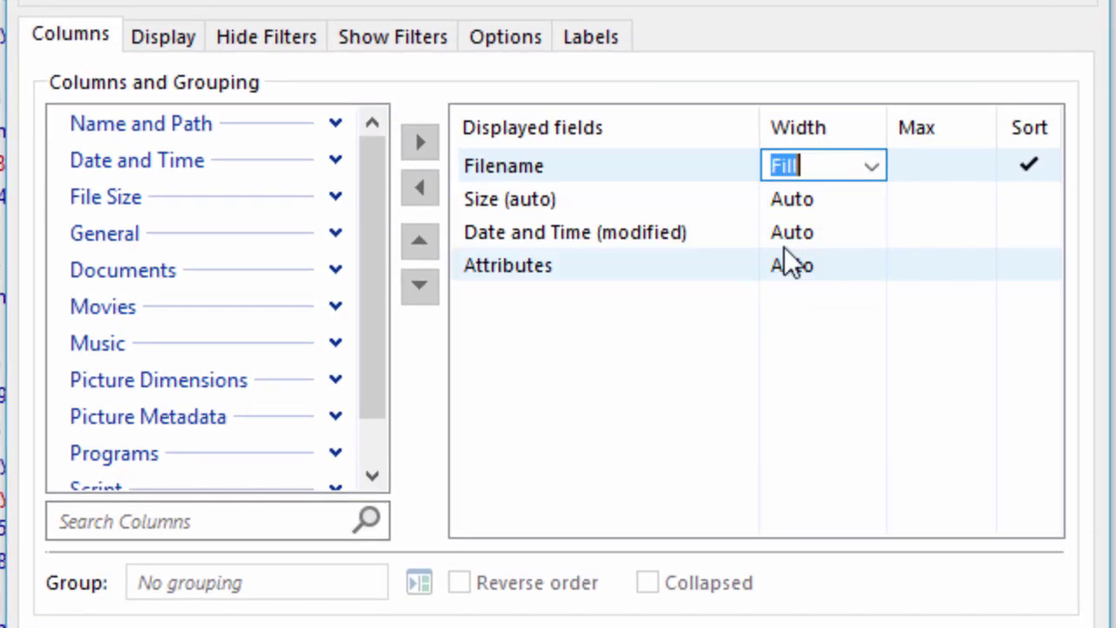
pyautogui.click(784, 409)
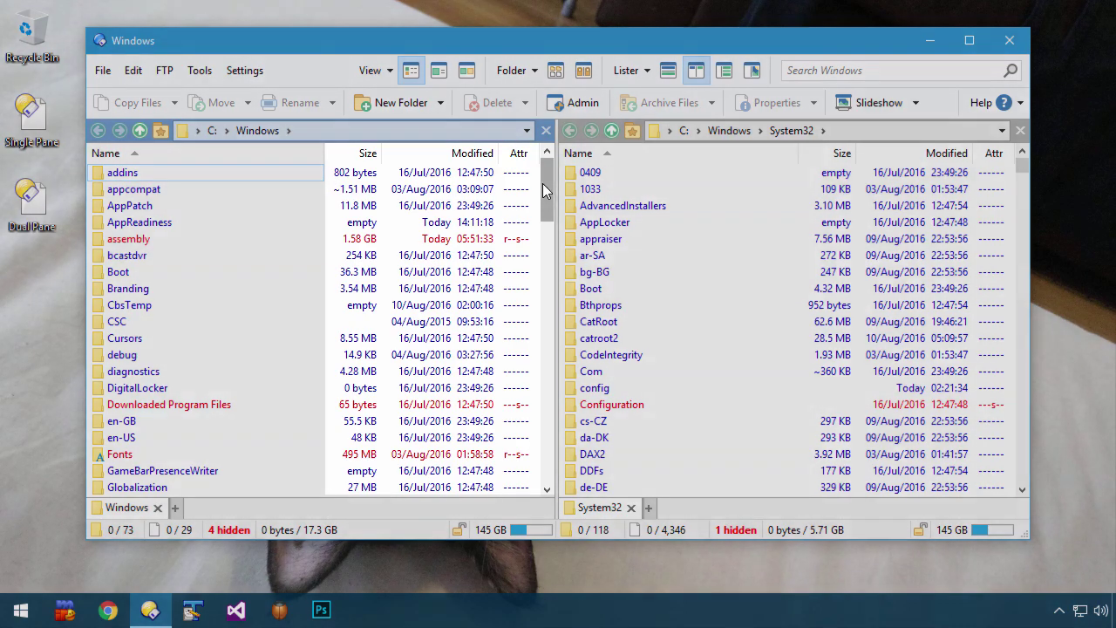
# Resize the panes and lister window so the System32 pane is much wider
pyautogui.moveTo(543, 183)
pyautogui.mouseDown()
pyautogui.moveTo(547, 443)
pyautogui.moveTo(543, 162)
pyautogui.mouseUp()
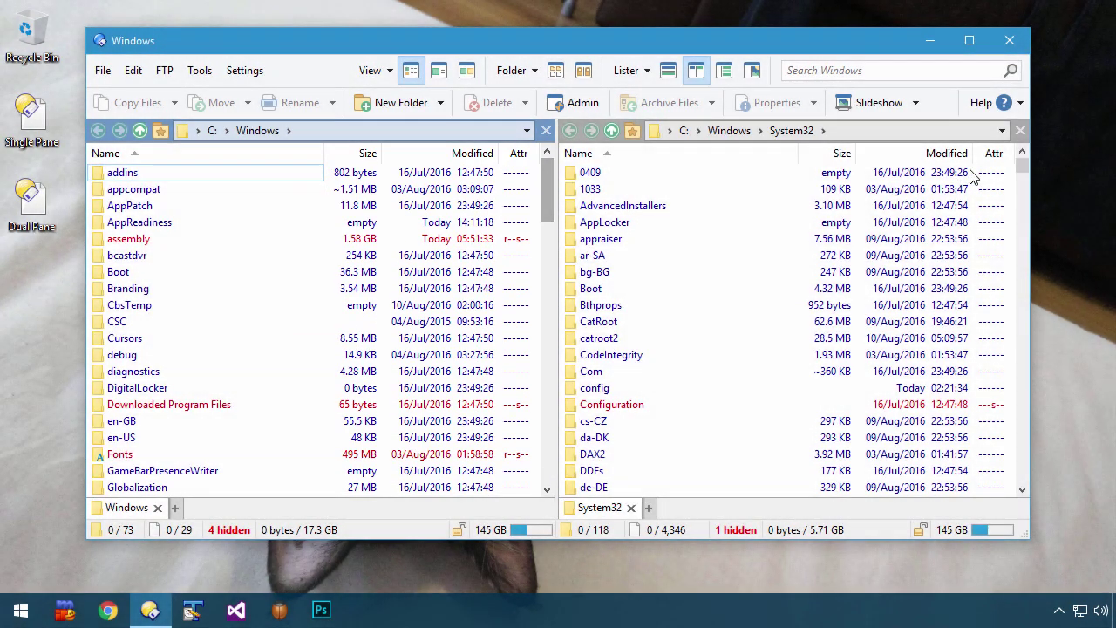
pyautogui.moveTo(1022, 173); pyautogui.dragTo(1020, 452)
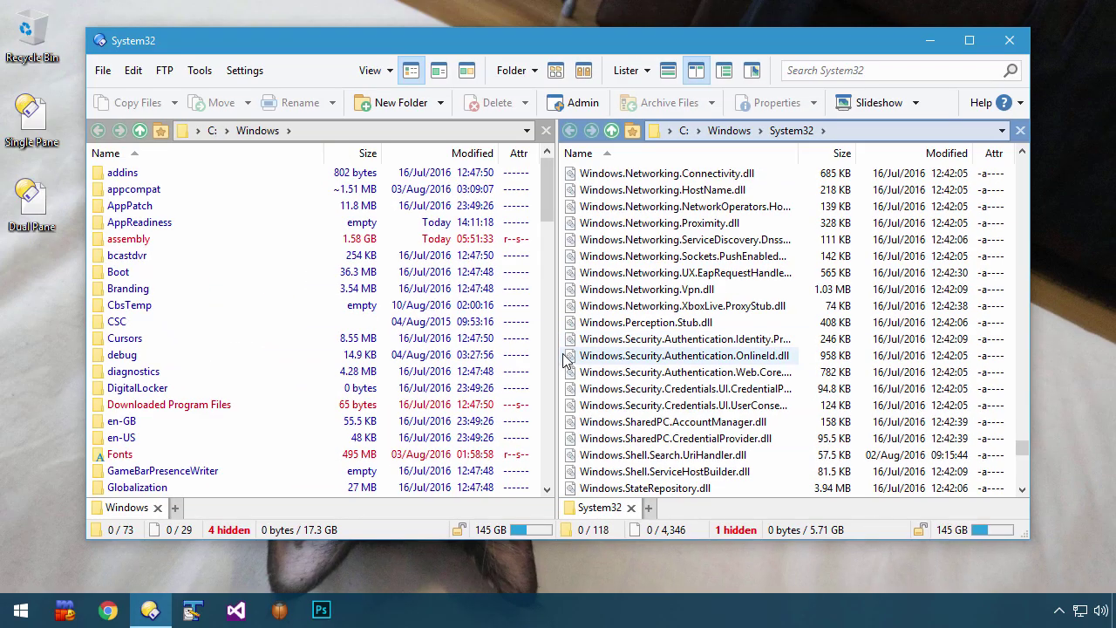
pyautogui.moveTo(557, 351); pyautogui.dragTo(557, 375)
pyautogui.moveTo(1024, 534); pyautogui.dragTo(1108, 580)
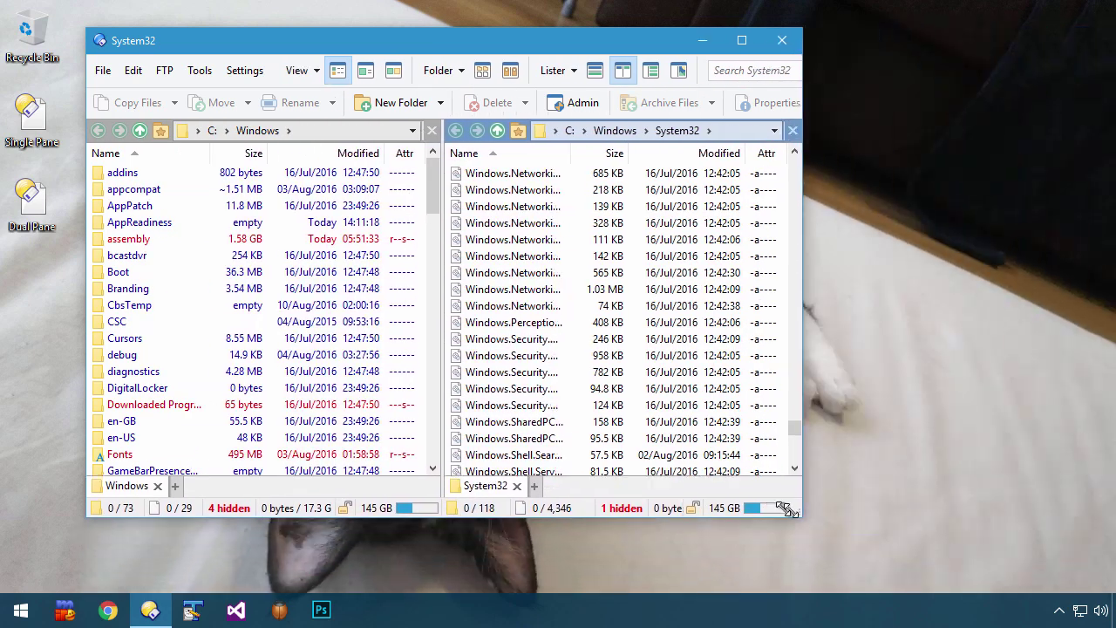
pyautogui.moveTo(768, 504); pyautogui.dragTo(1031, 537)
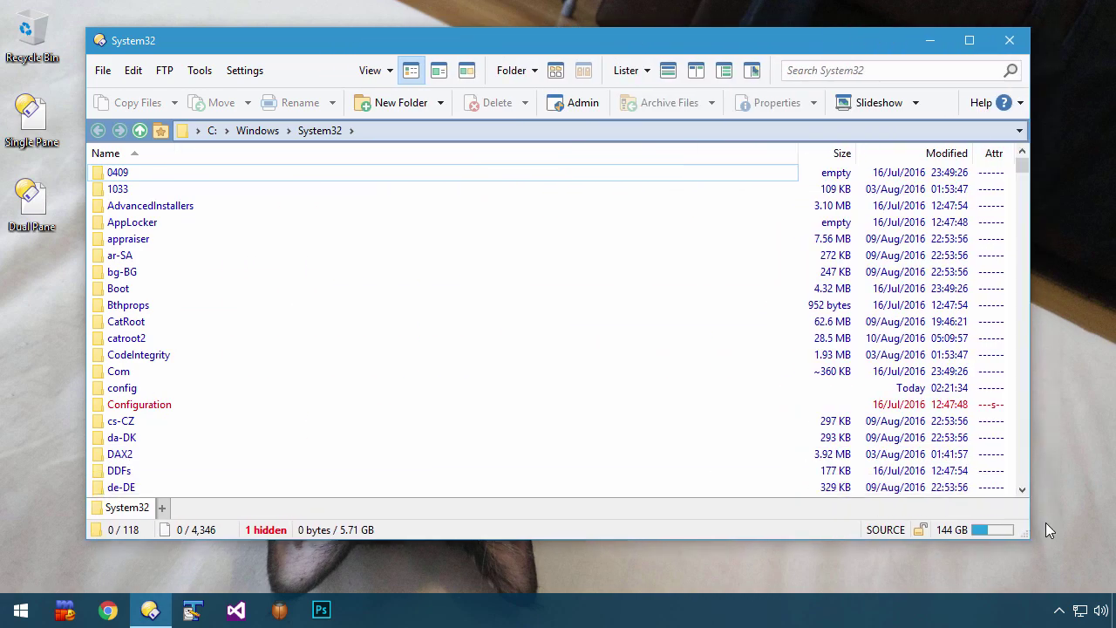
# Browse from Windows into Provisioning\Packages, then go up twice back to Windows
pyautogui.click(250, 129)
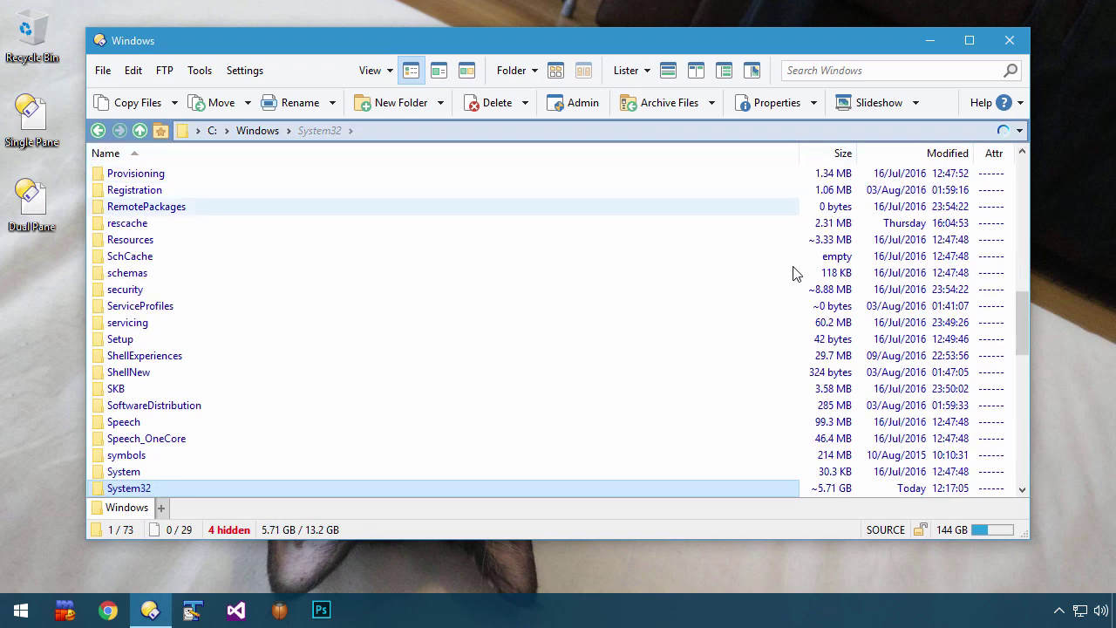
pyautogui.doubleClick(175, 173)
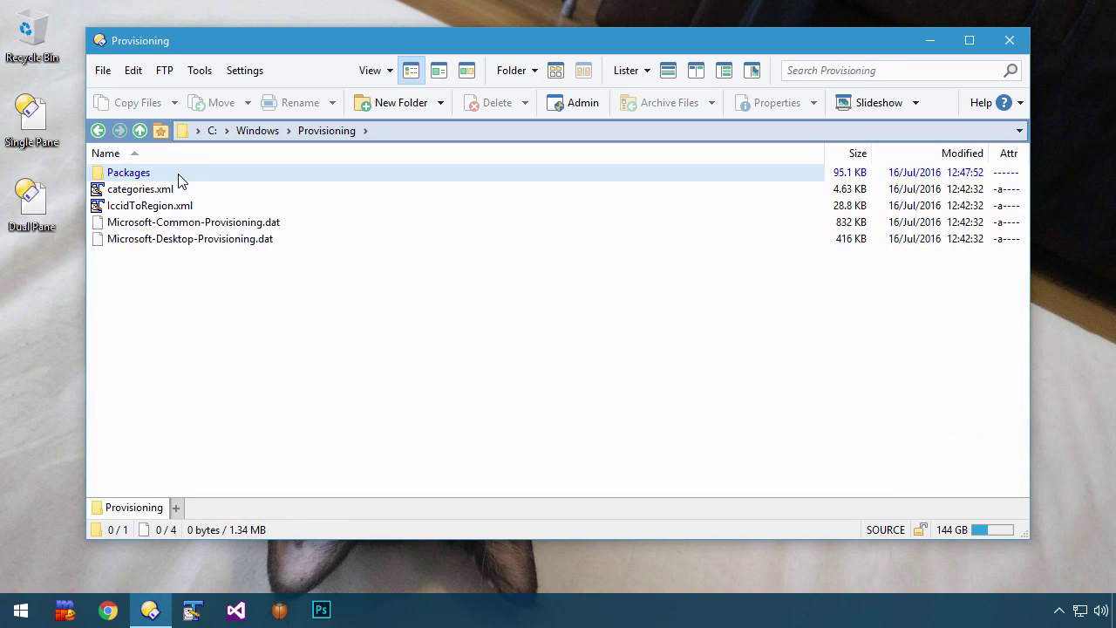
pyautogui.doubleClick(178, 181)
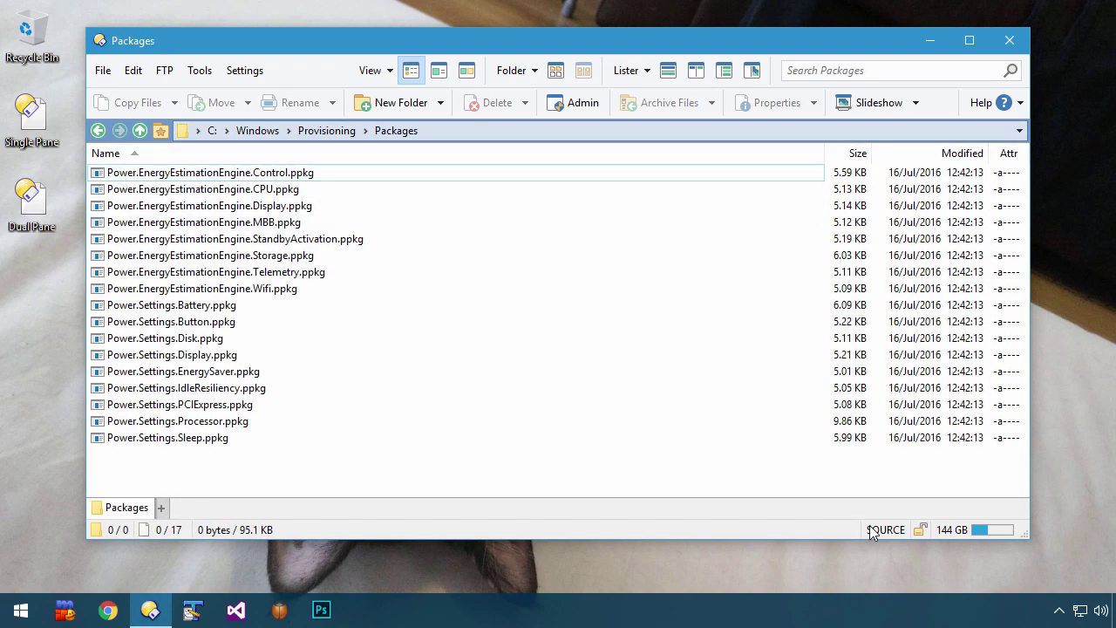
pyautogui.click(140, 131)
pyautogui.click(141, 131)
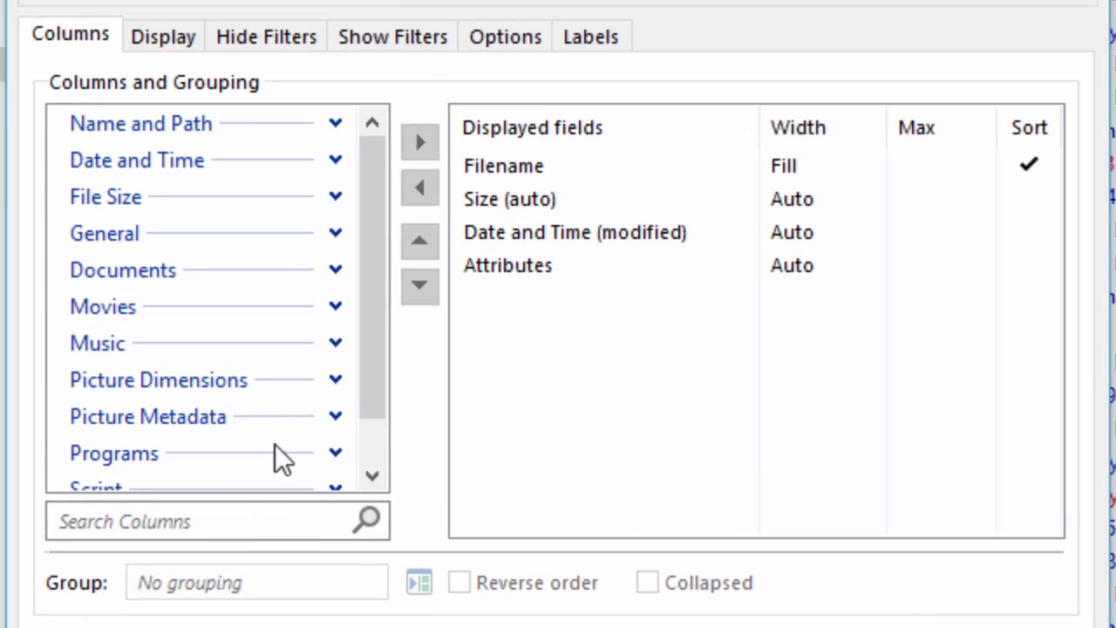
# Search for Description, add it to the displayed fields with Fill width, and apply
pyautogui.click(184, 521)
pyautogui.write('desc')
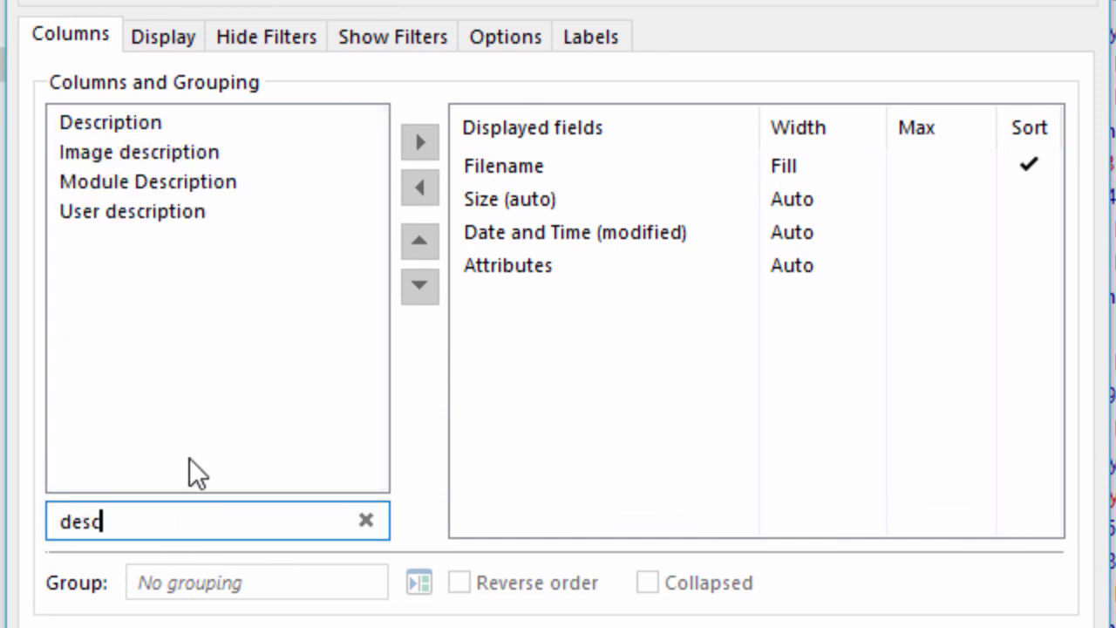
pyautogui.moveTo(140, 124); pyautogui.dragTo(611, 323)
pyautogui.click(877, 300)
pyautogui.click(872, 300)
pyautogui.click(806, 394)
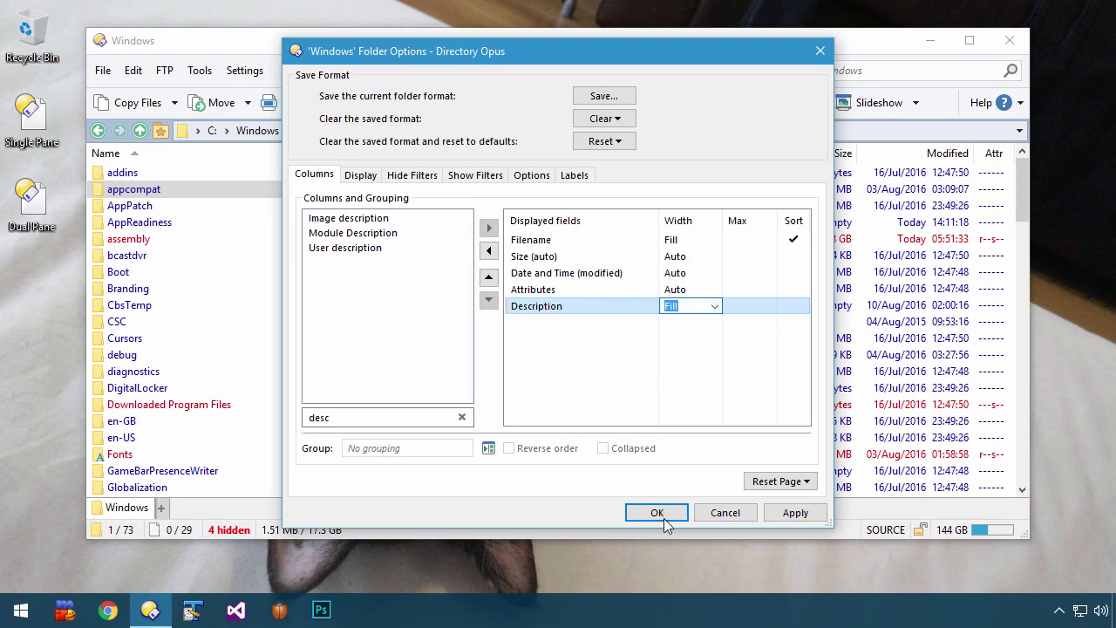
pyautogui.click(656, 513)
# Resize the lister and move the Description column to sit right after Name
pyautogui.scroll(-8, 723, 252)
pyautogui.scroll(-15, 728, 266)
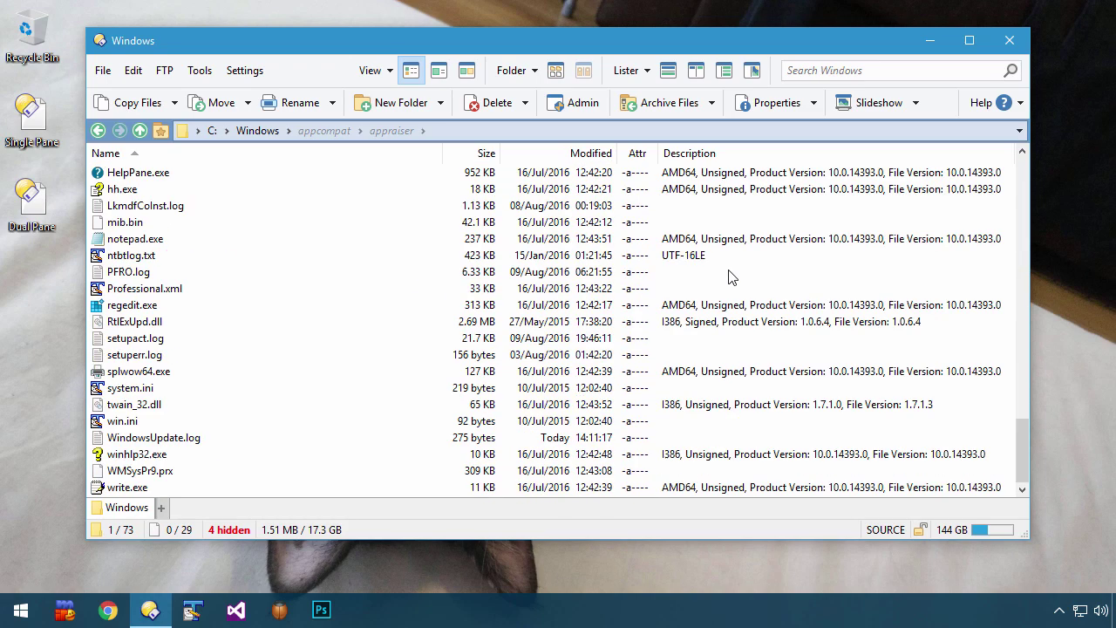
pyautogui.moveTo(1014, 535); pyautogui.dragTo(766, 561)
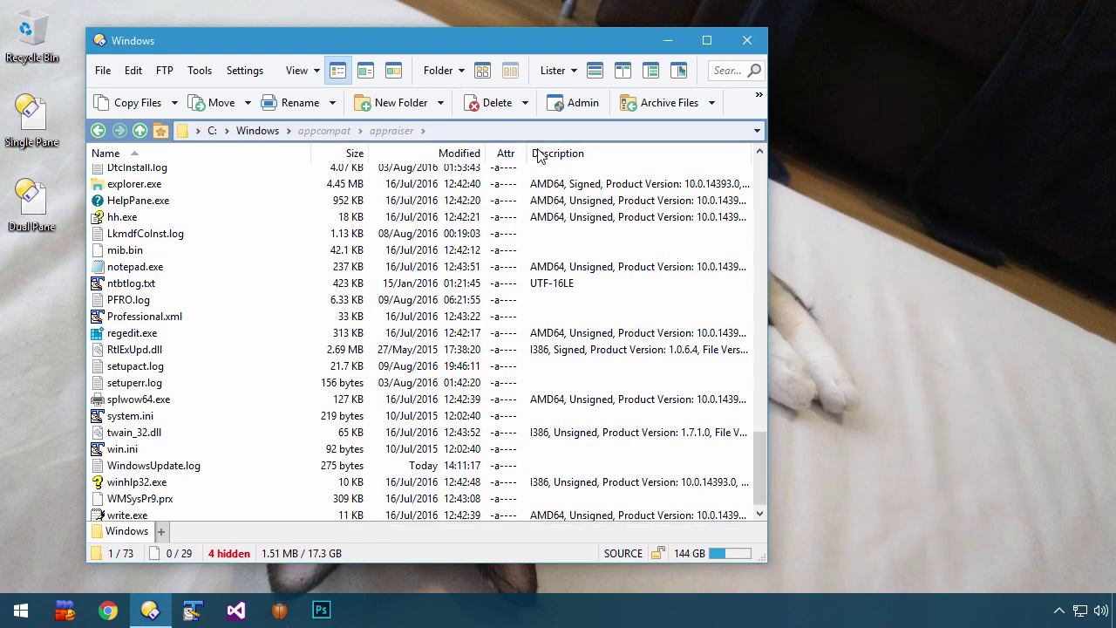
pyautogui.moveTo(530, 155); pyautogui.dragTo(288, 154)
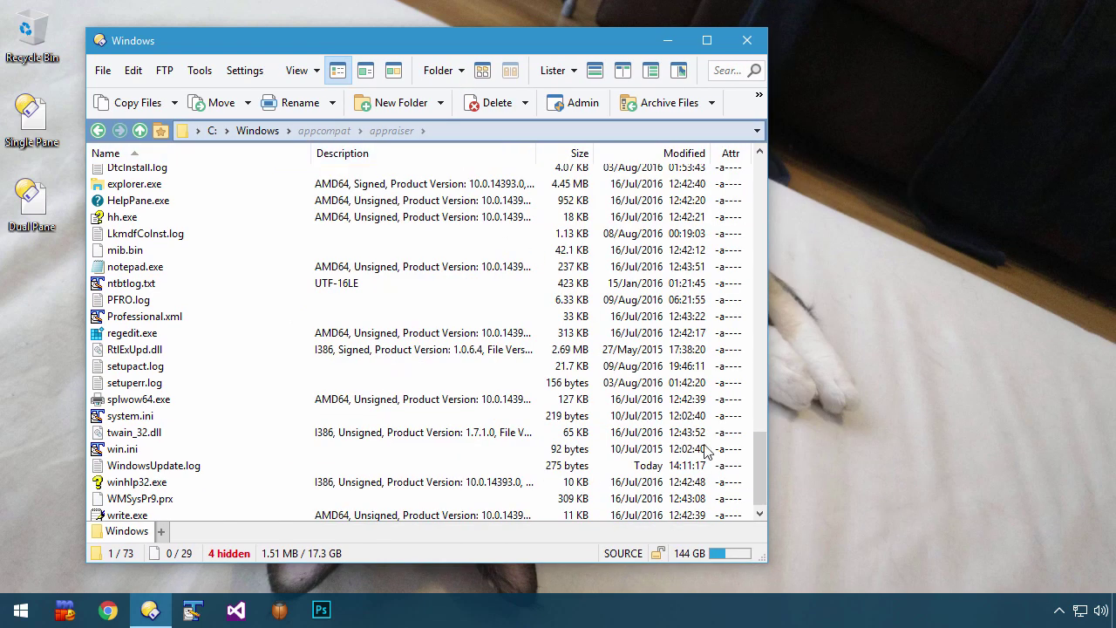
pyautogui.moveTo(763, 558); pyautogui.dragTo(999, 542)
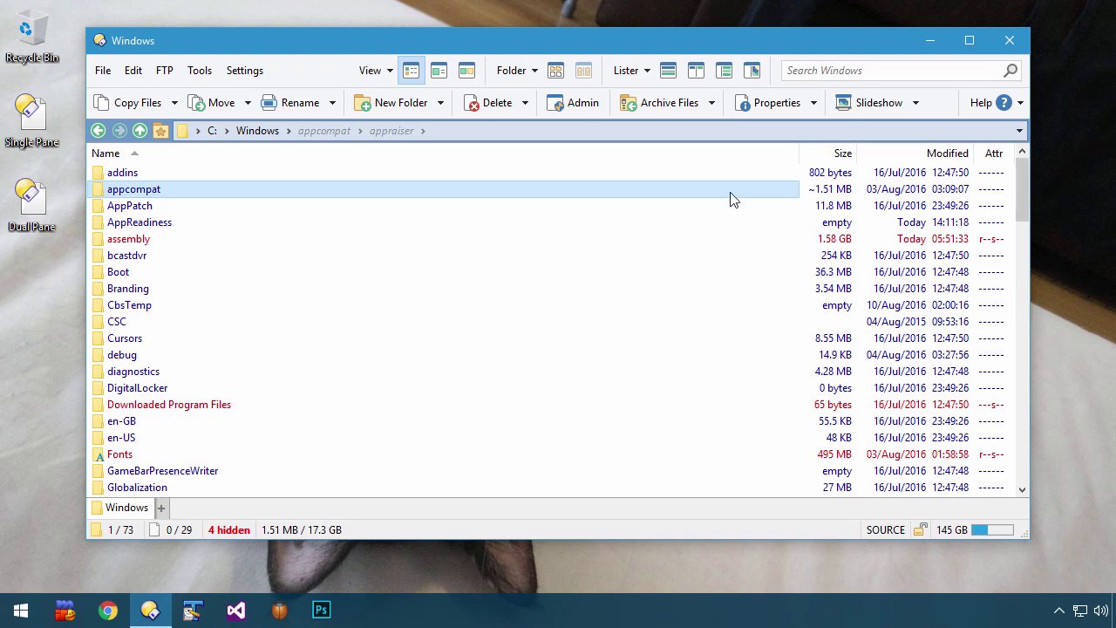
# Toggle grid lines, then give the Windows Filename column Auto width with a Fill maximum
pyautogui.click(514, 70)
pyautogui.click(546, 228)
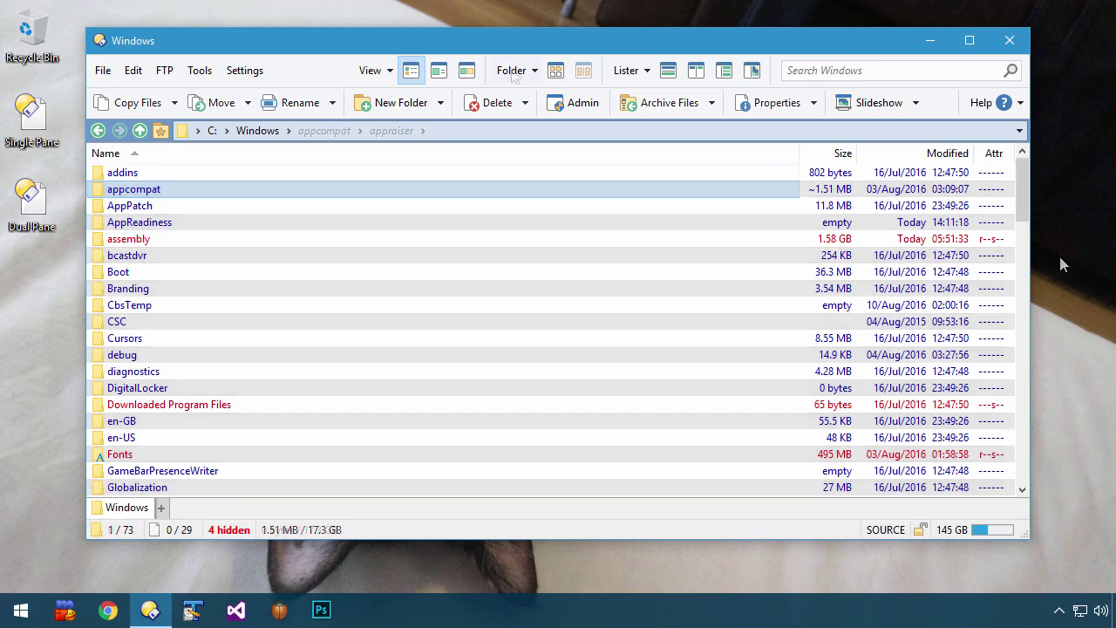
pyautogui.click(515, 71)
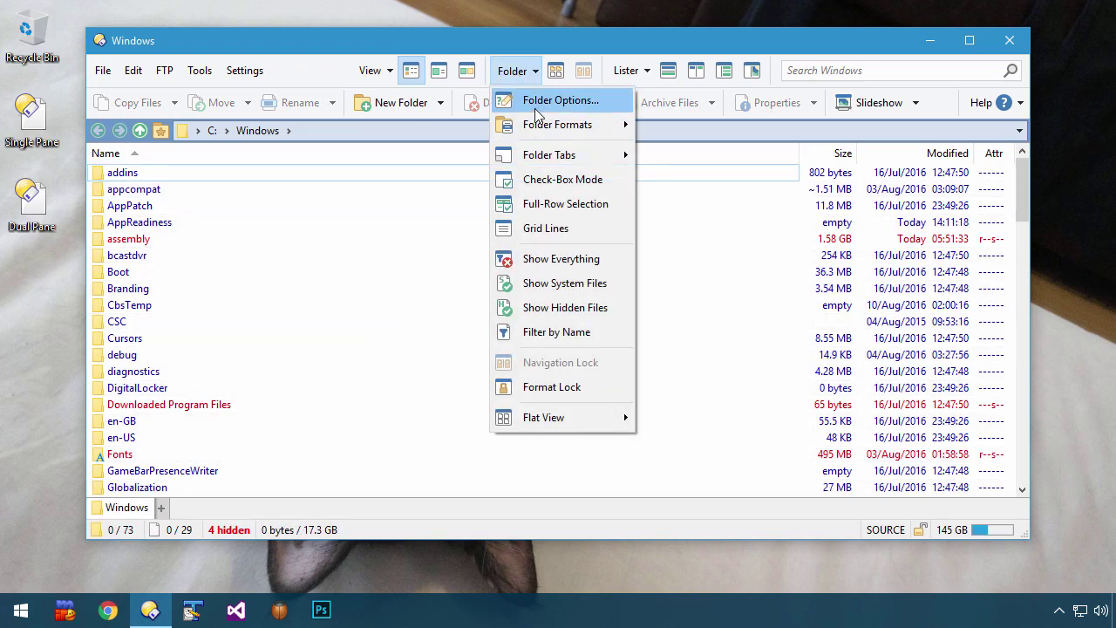
pyautogui.click(558, 101)
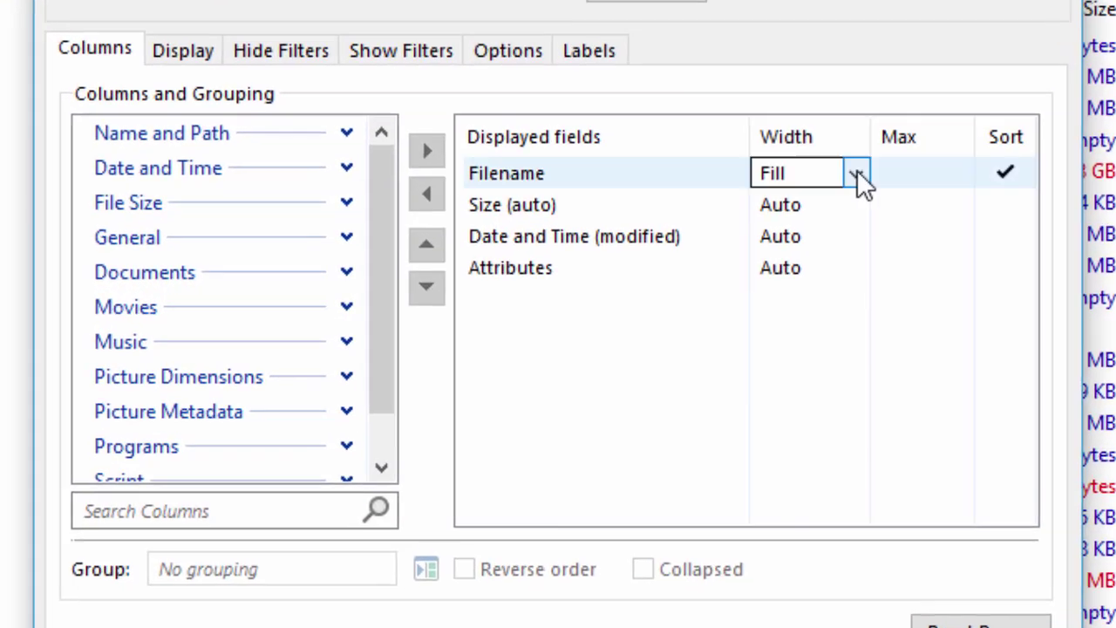
pyautogui.click(857, 175)
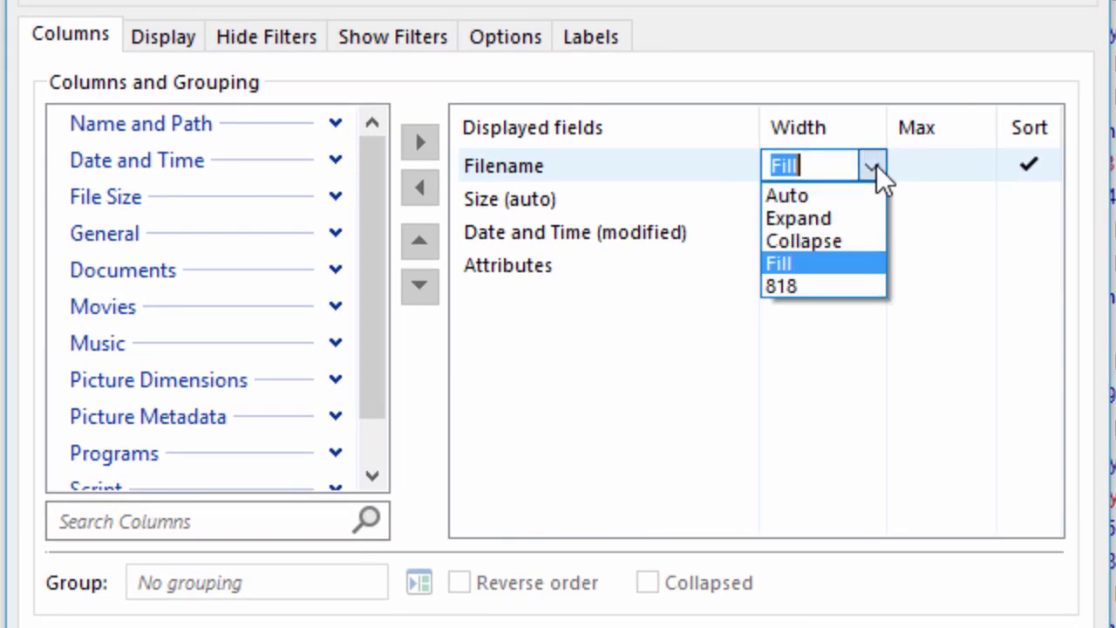
pyautogui.click(829, 204)
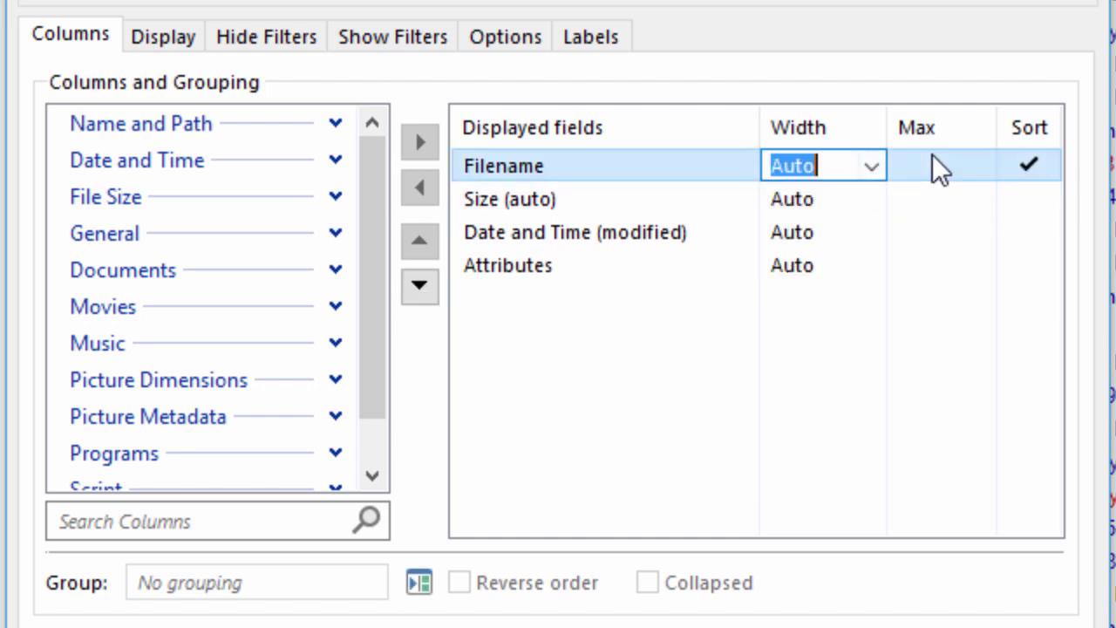
pyautogui.click(932, 162)
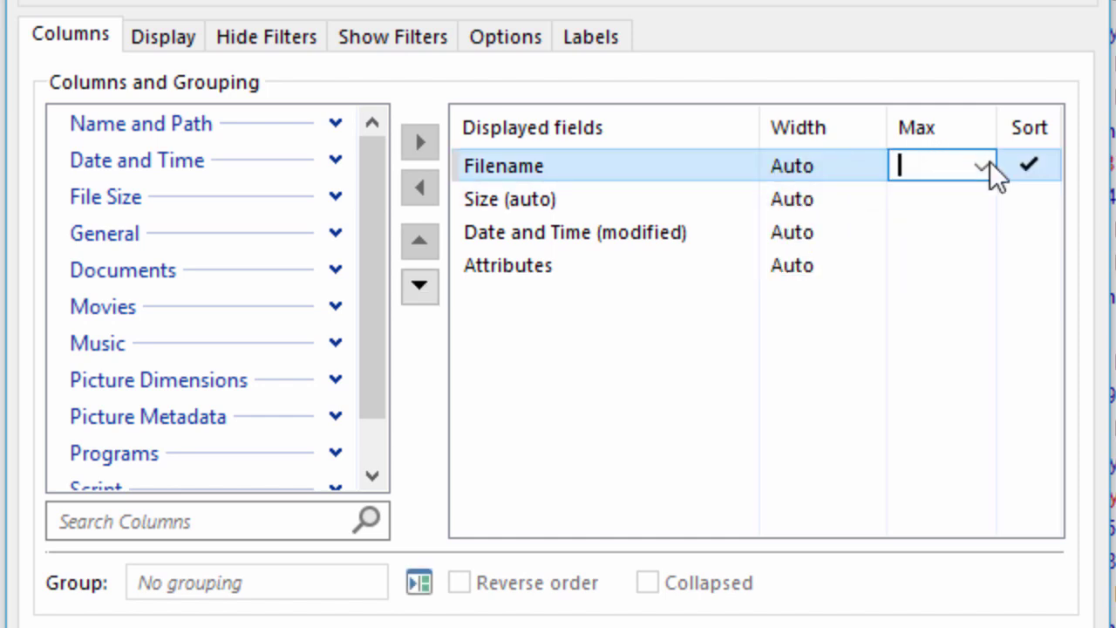
pyautogui.click(990, 163)
pyautogui.click(952, 190)
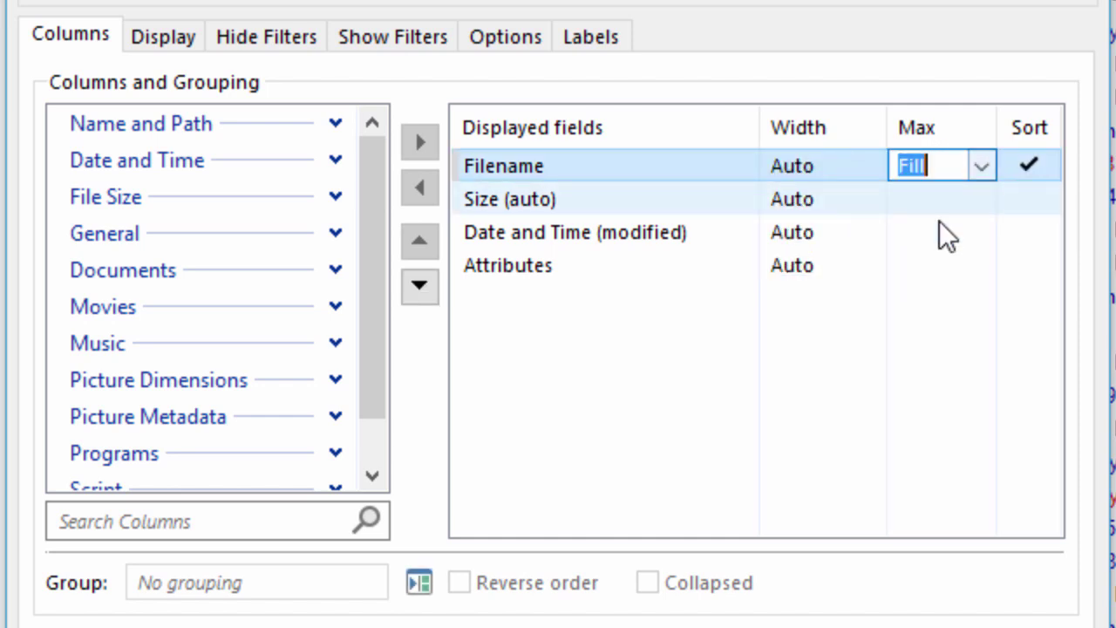
pyautogui.click(892, 440)
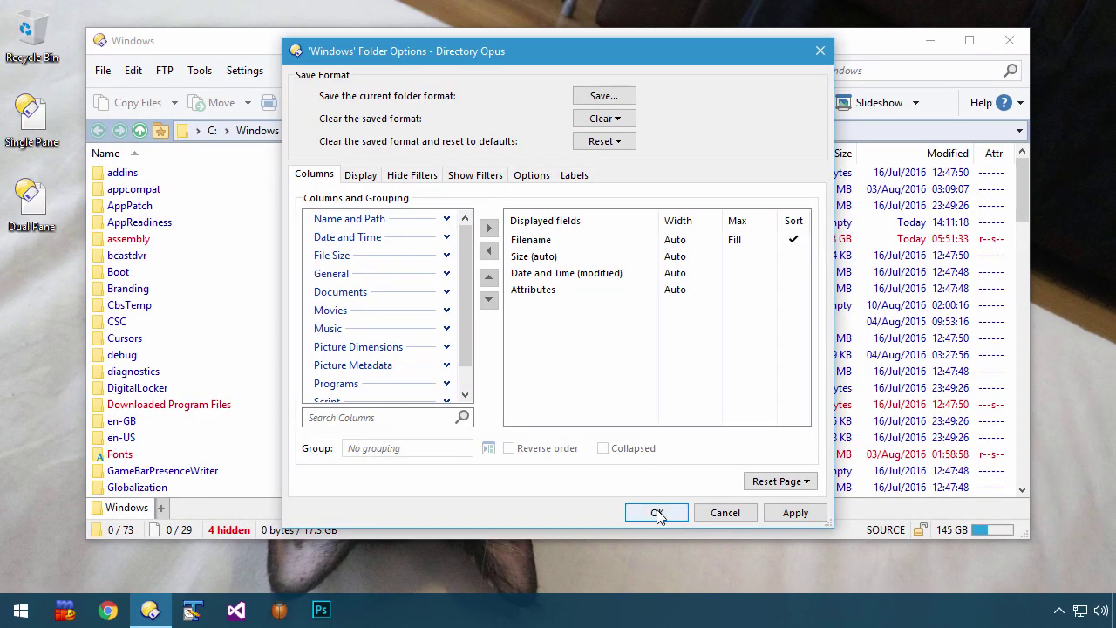
# Apply the auto widths, then open System32 to compare and make its window narrower and taller
pyautogui.click(656, 514)
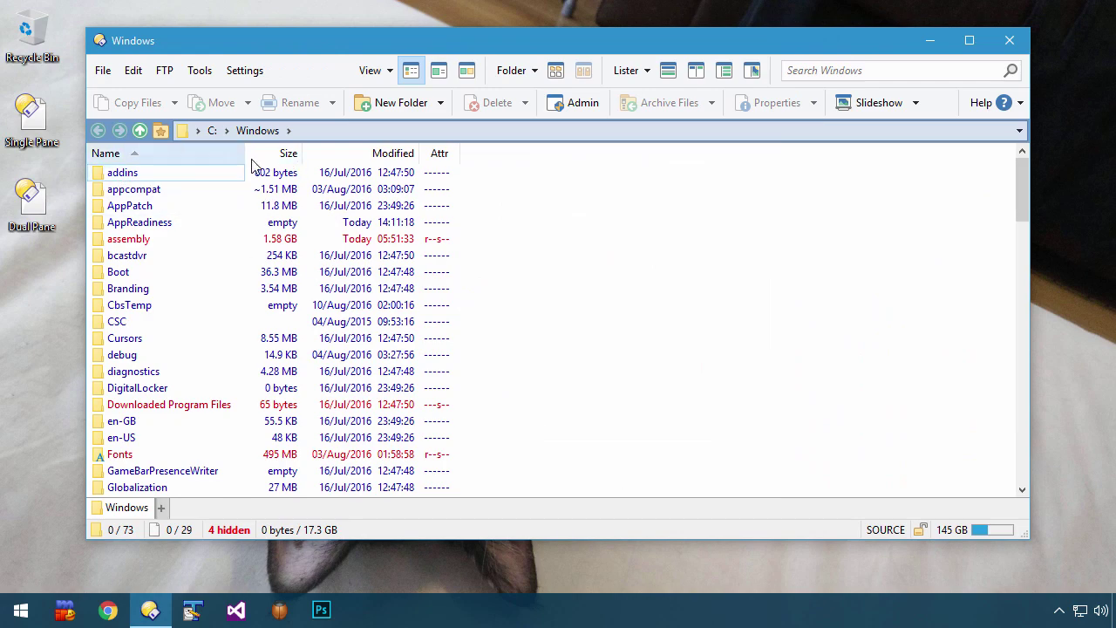
pyautogui.scroll(-16, 294, 341)
pyautogui.click(180, 294)
pyautogui.doubleClick(180, 294)
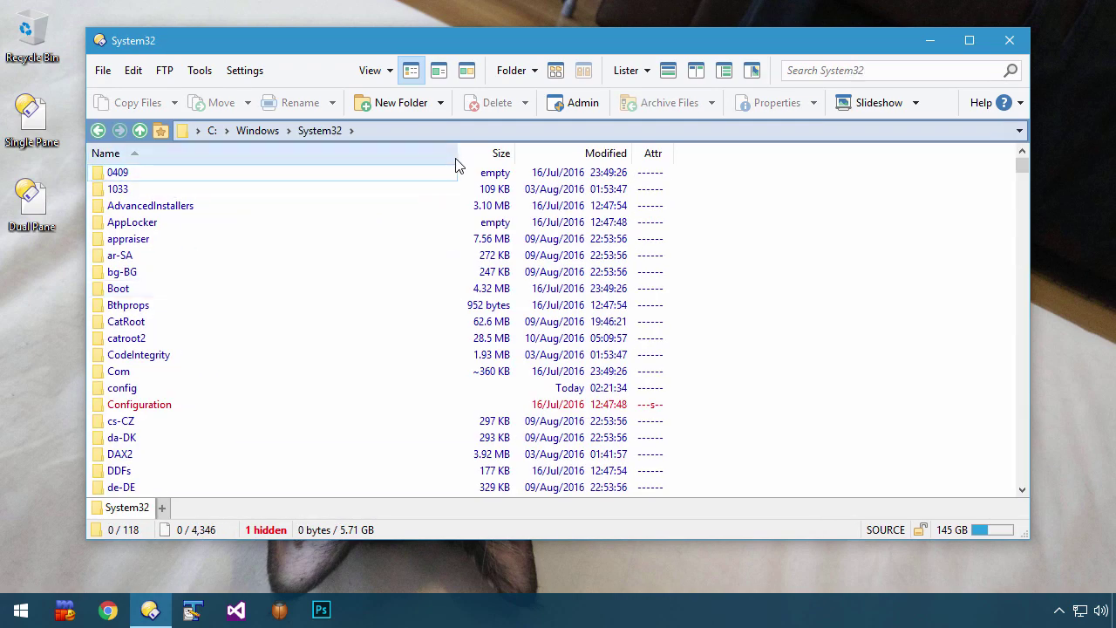
pyautogui.scroll(-20, 441, 309)
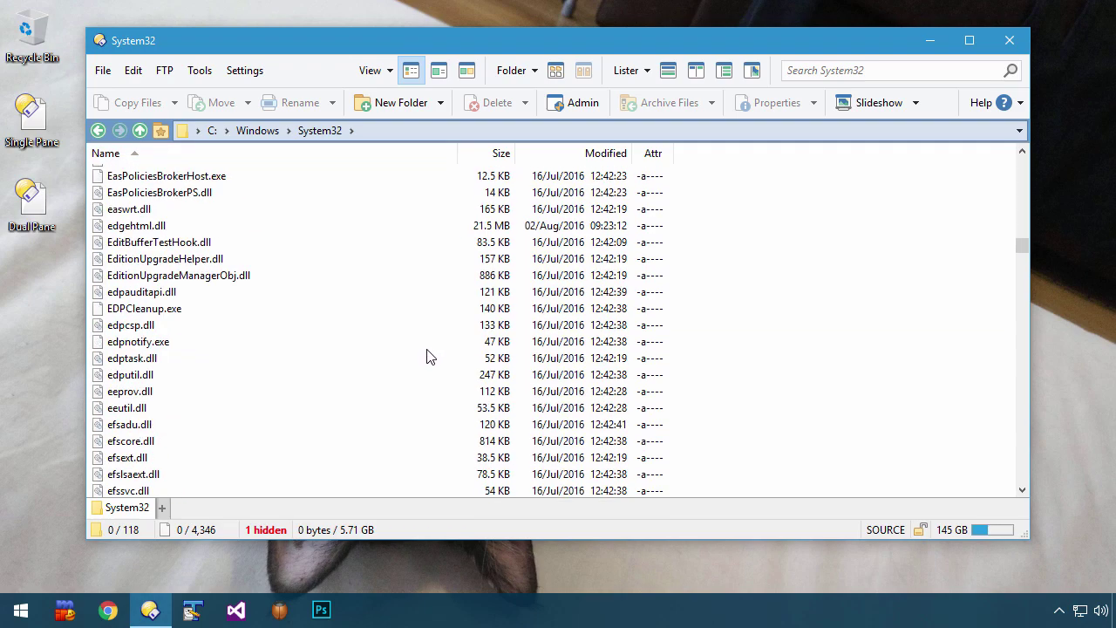
pyautogui.moveTo(1024, 288); pyautogui.dragTo(1022, 447)
pyautogui.moveTo(1019, 533); pyautogui.dragTo(942, 560)
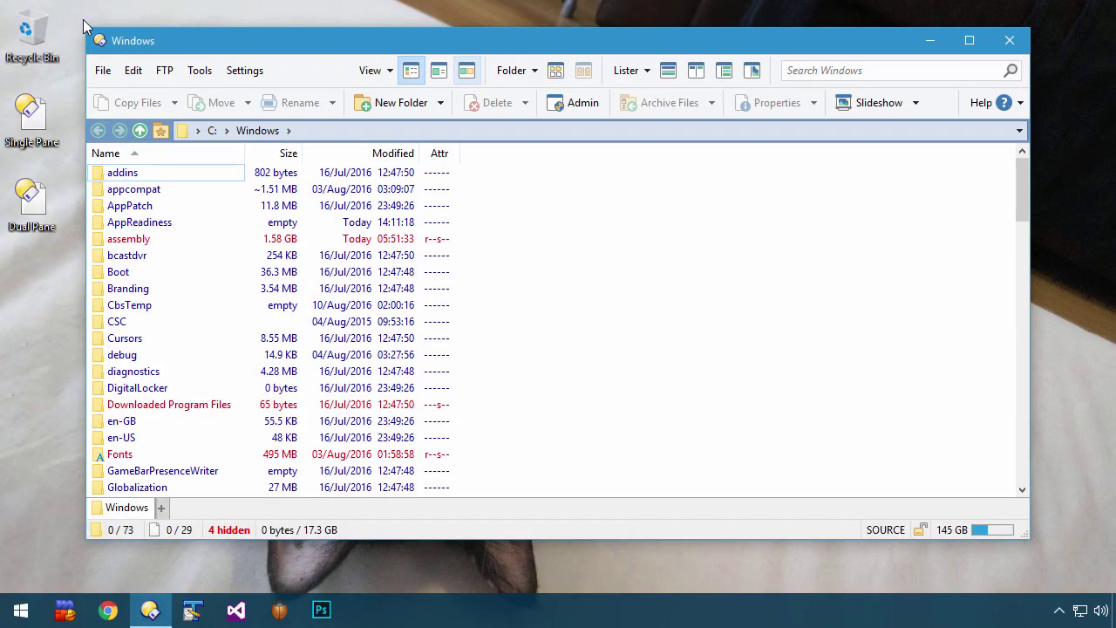
# Add the Size (relative) field after Size (auto) in the Windows folder's displayed columns
pyautogui.click(515, 73)
pyautogui.click(524, 103)
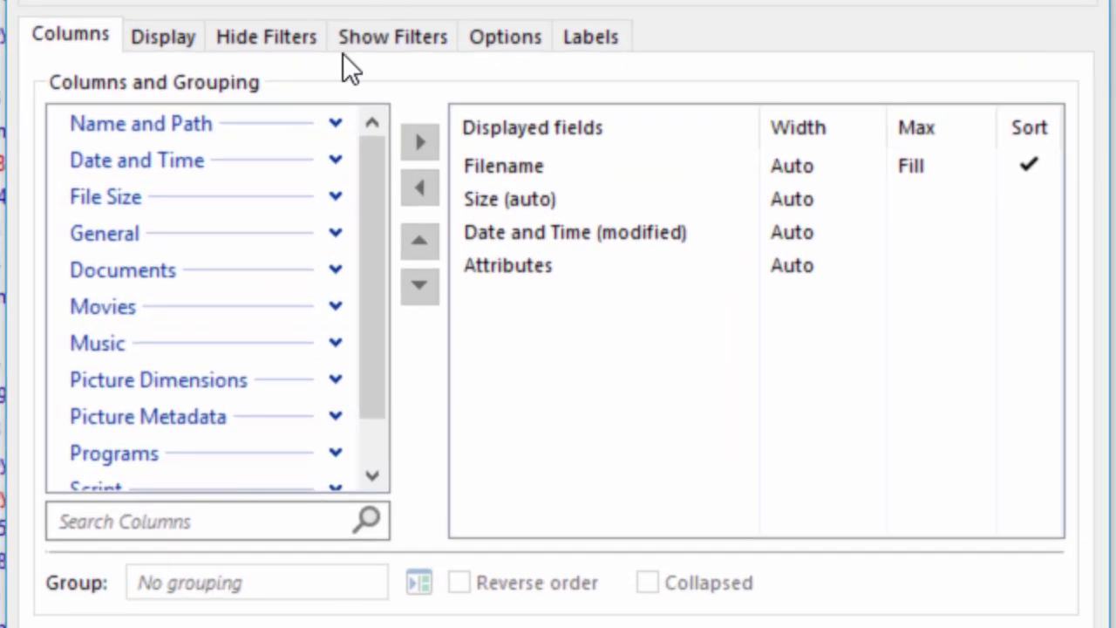
pyautogui.click(231, 200)
pyautogui.click(184, 294)
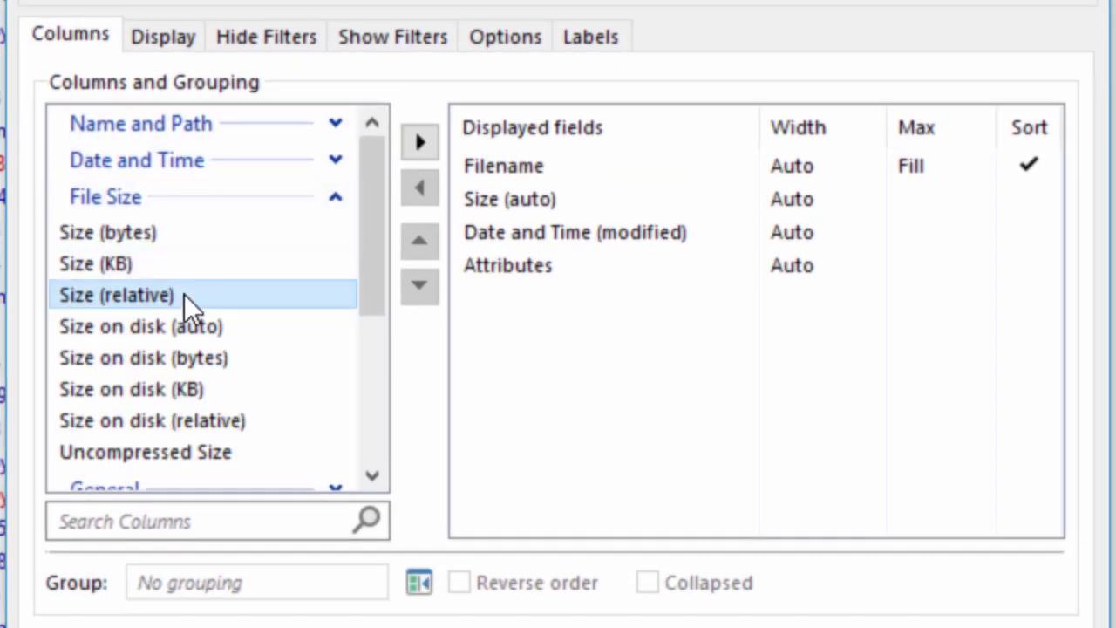
pyautogui.moveTo(184, 294); pyautogui.dragTo(600, 210)
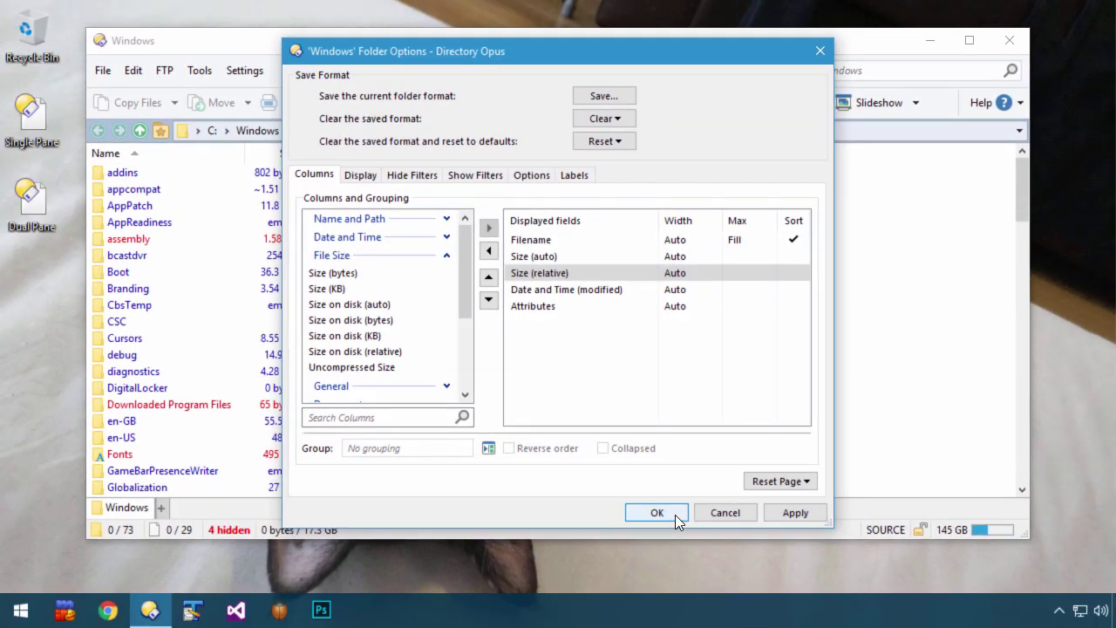
pyautogui.click(675, 515)
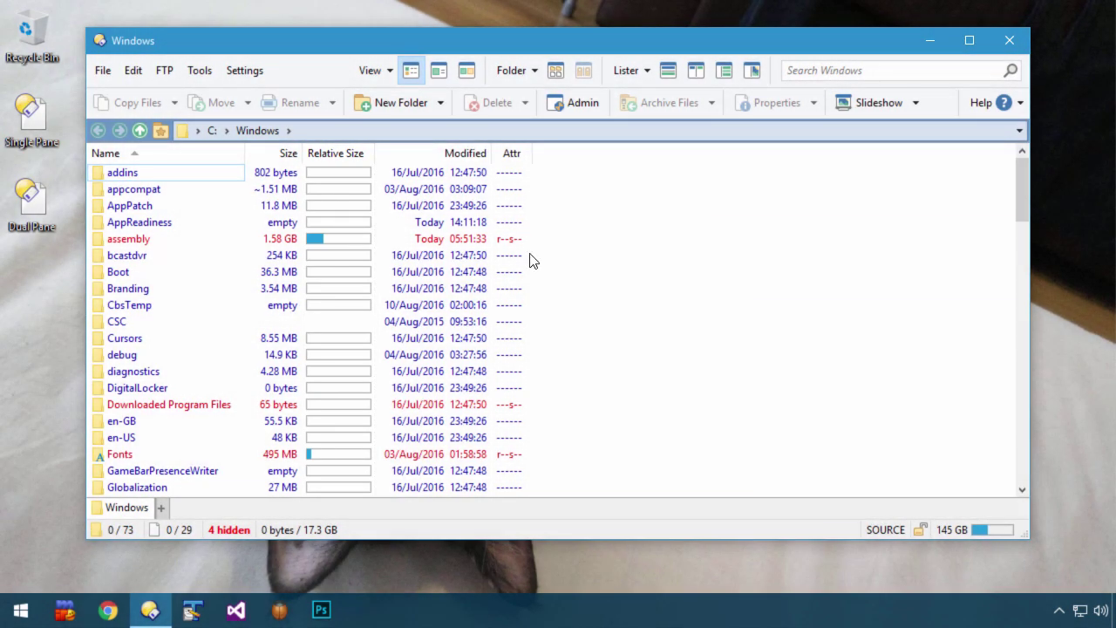
# Scroll the file list and narrow the lister to see how the Relative Size column squeezes
pyautogui.scroll(-20, 534, 261)
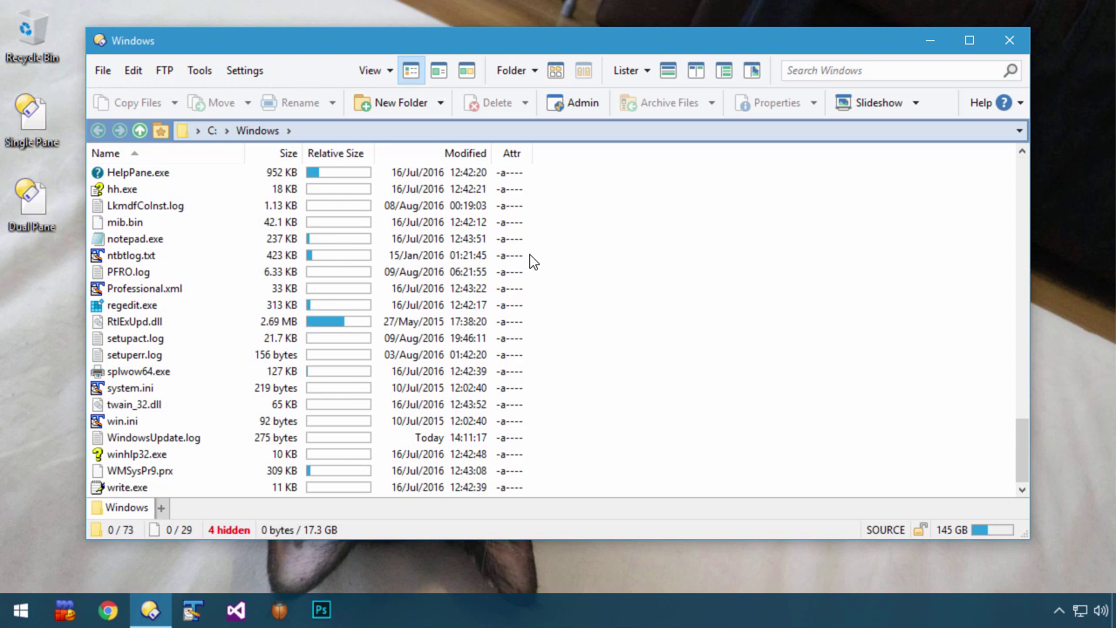
pyautogui.moveTo(1029, 287); pyautogui.dragTo(448, 390)
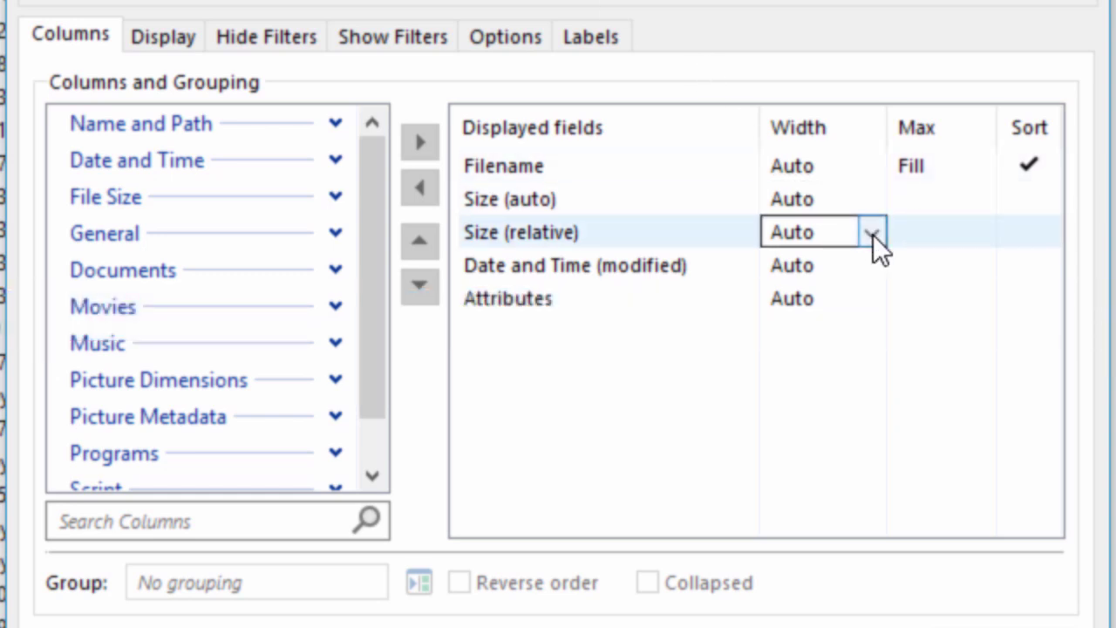
# Set Size (relative) width to Collapse and narrow the lister until that column disappears
pyautogui.click(872, 232)
pyautogui.click(827, 304)
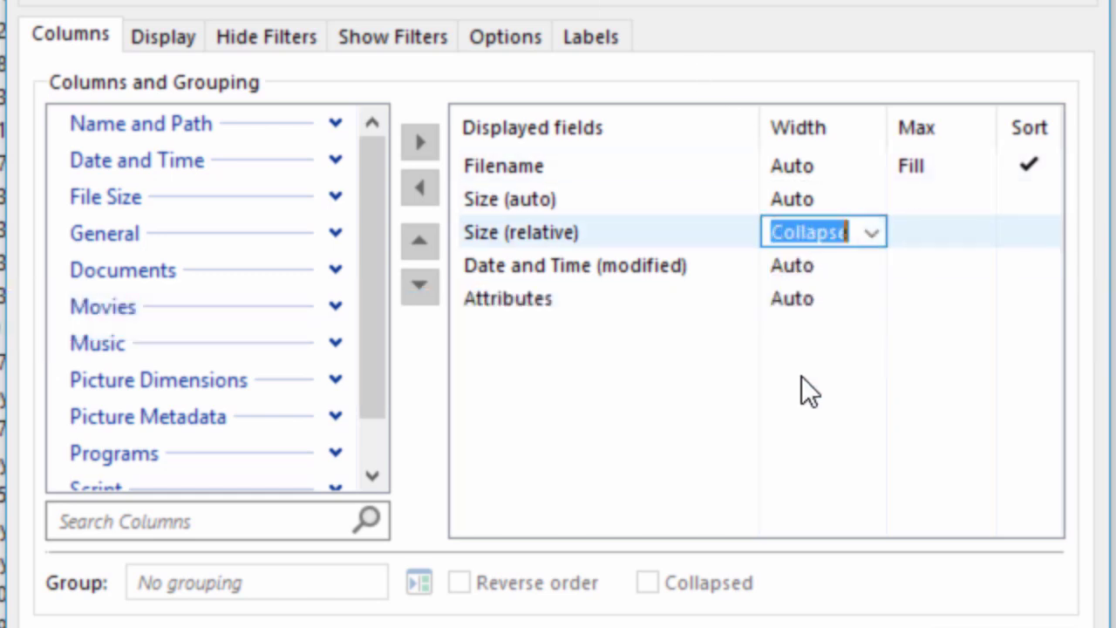
pyautogui.click(805, 451)
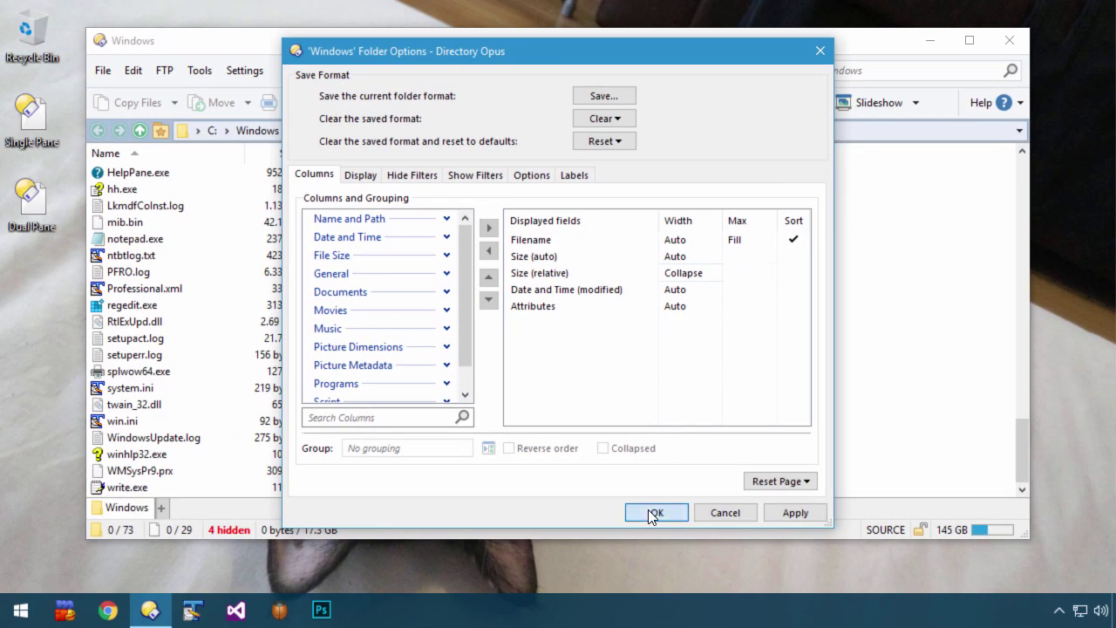
pyautogui.click(654, 513)
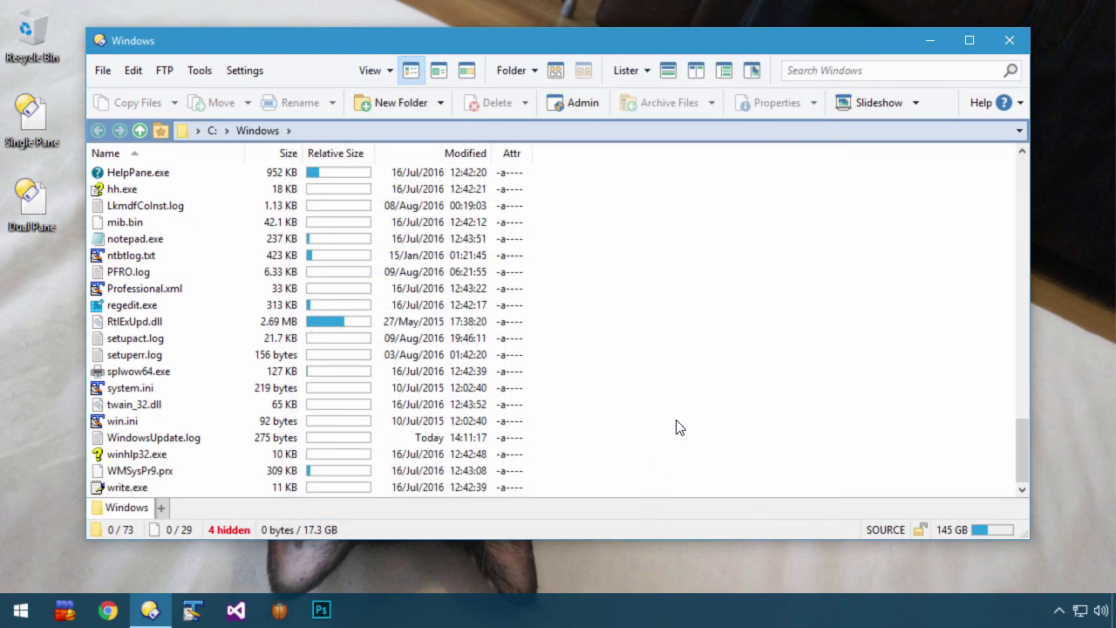
pyautogui.moveTo(1029, 300); pyautogui.dragTo(488, 392)
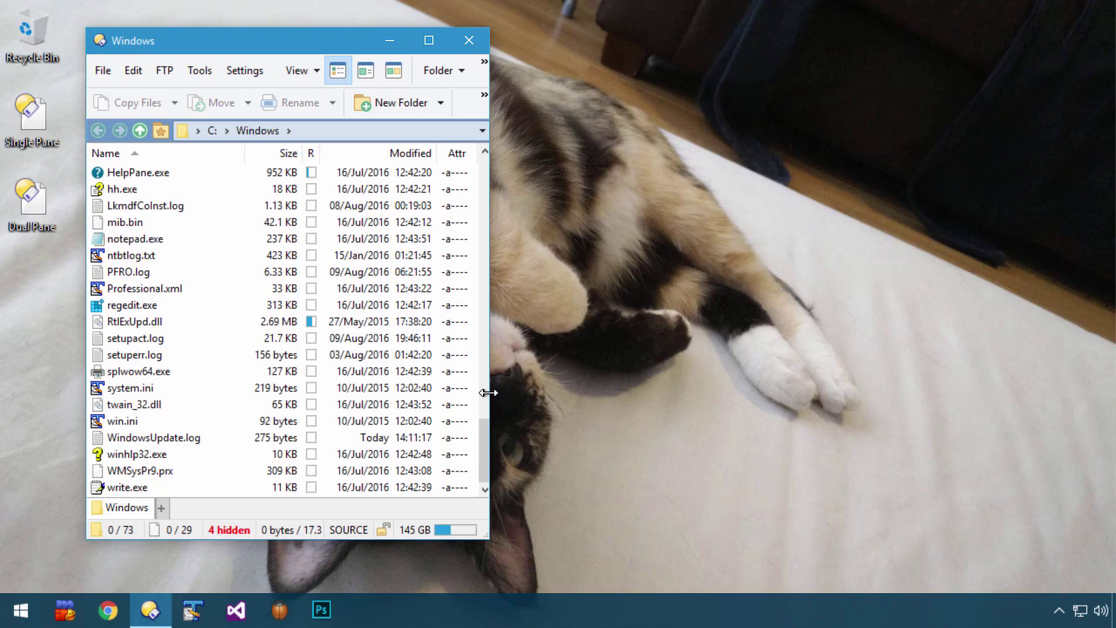
pyautogui.moveTo(489, 393); pyautogui.dragTo(663, 444)
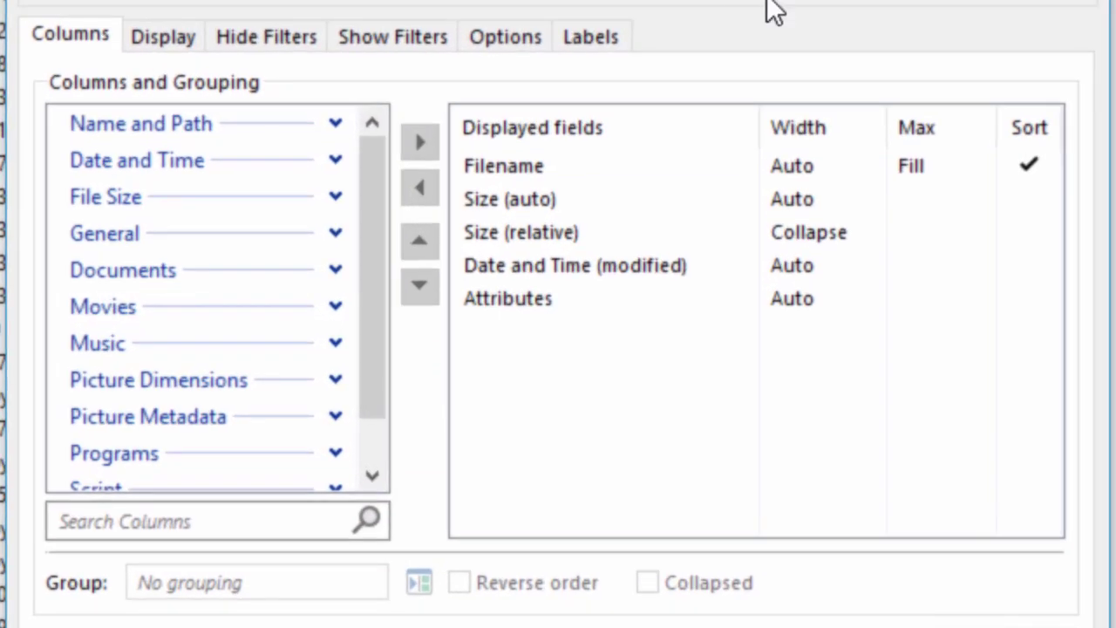
# Give the Modified column Collapse width, apply Folder Options, and narrow the lister to a strip
pyautogui.click(864, 270)
pyautogui.click(870, 265)
pyautogui.click(817, 340)
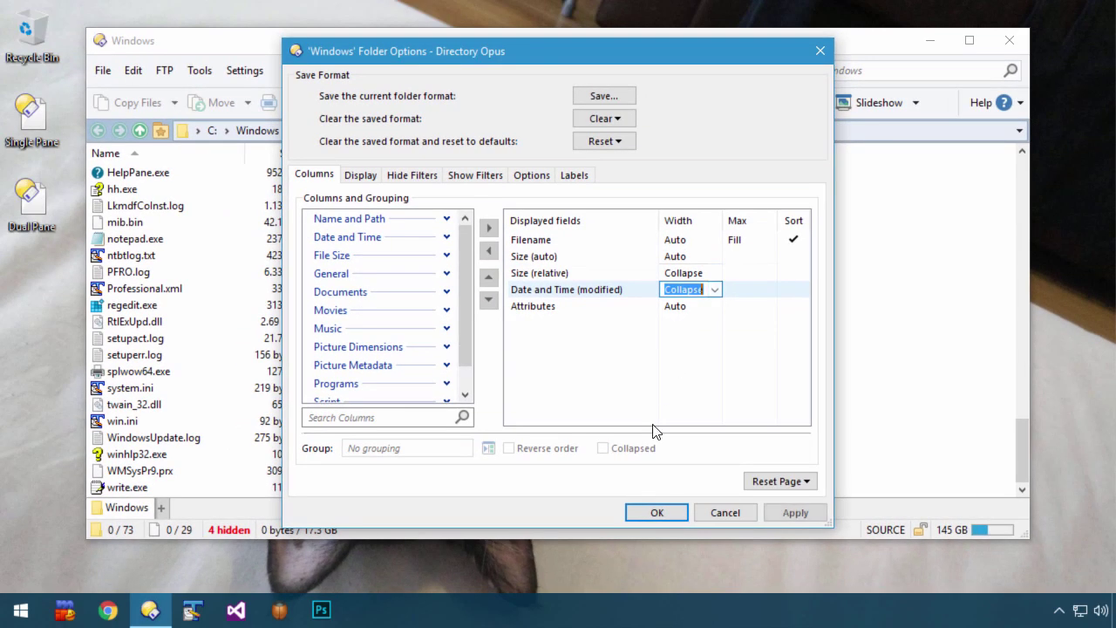
pyautogui.click(710, 618)
pyautogui.moveTo(1020, 340); pyautogui.dragTo(1029, 415)
# Remove the Relative Size column and enable 'Show relative graphs behind size columns' in Preferences
pyautogui.rightClick(353, 157)
pyautogui.click(370, 161)
pyautogui.click(247, 70)
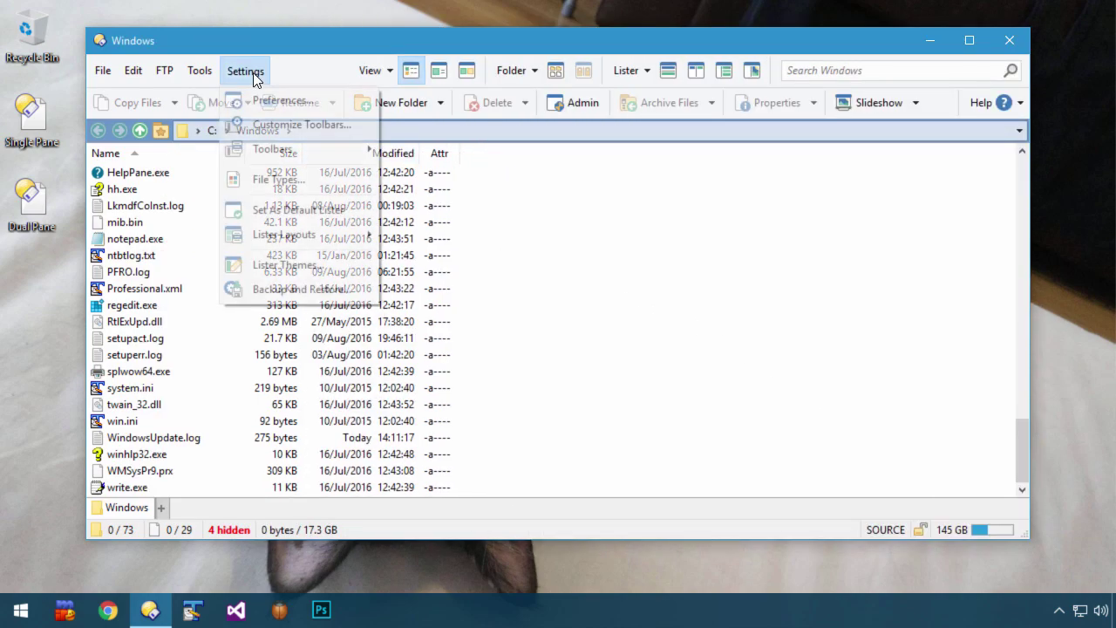
pyautogui.click(263, 100)
pyautogui.click(166, 479)
pyautogui.write('size ')
pyautogui.write('graph')
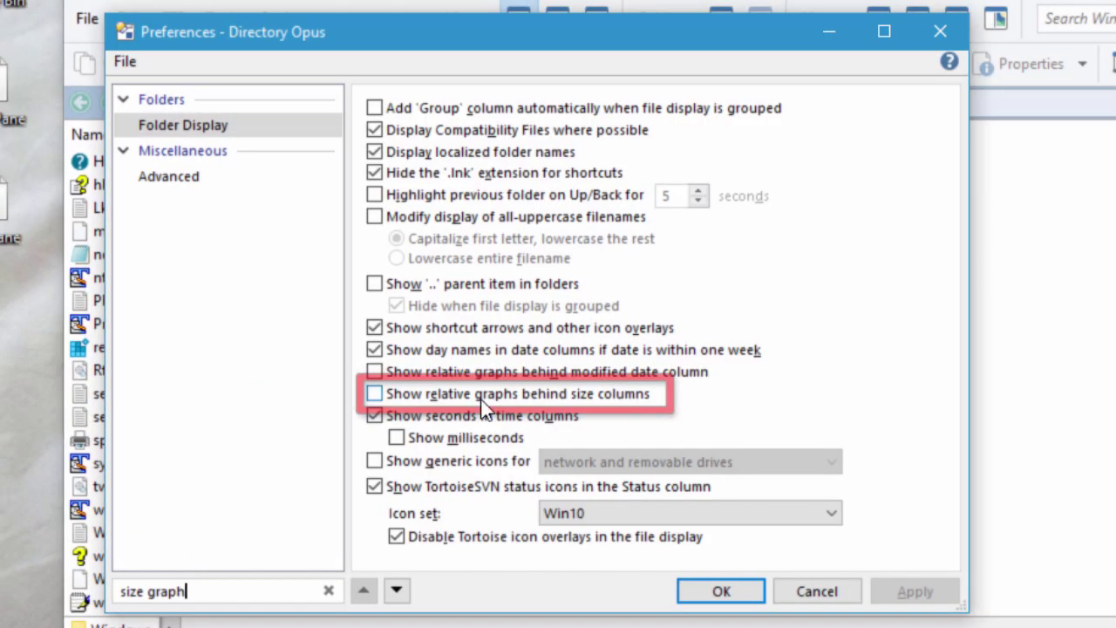
pyautogui.click(481, 399)
pyautogui.click(677, 562)
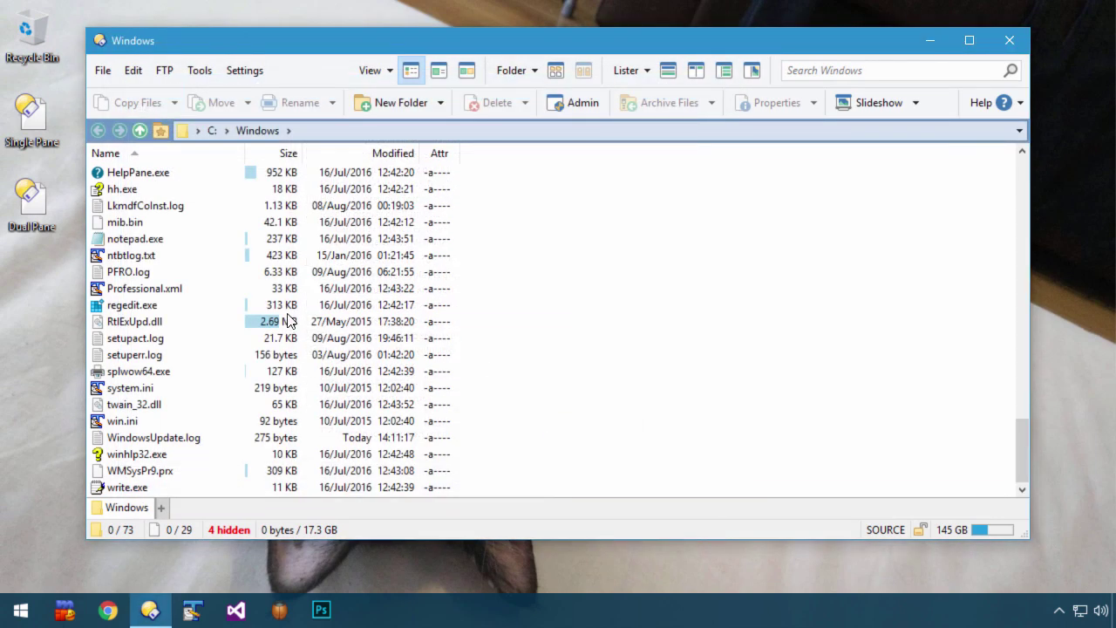
pyautogui.scroll(20, 312, 262)
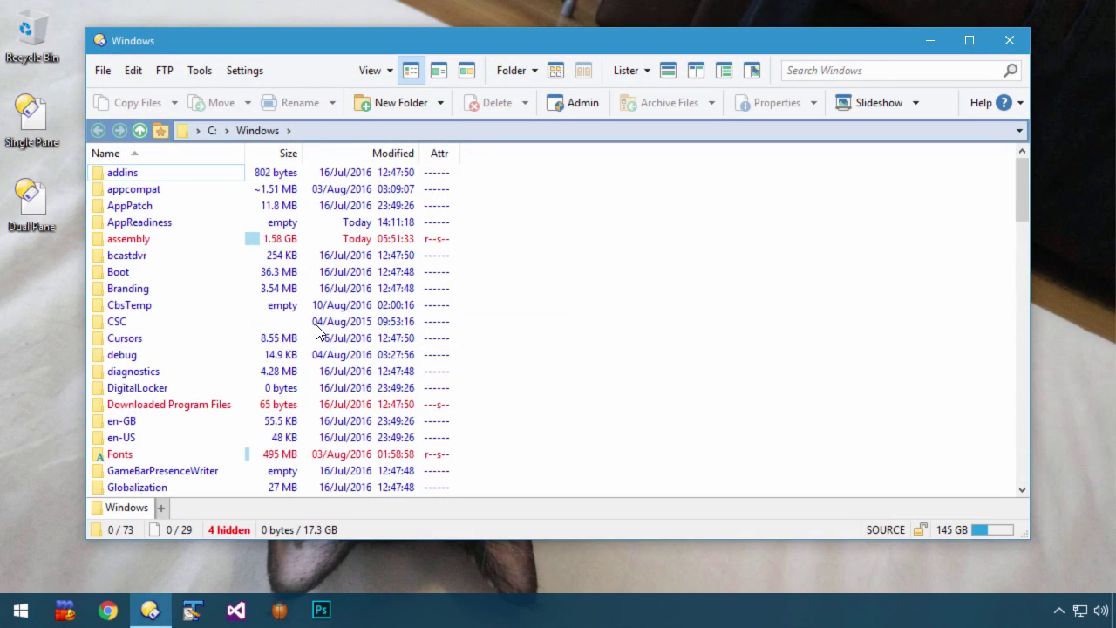
pyautogui.scroll(-20, 316, 332)
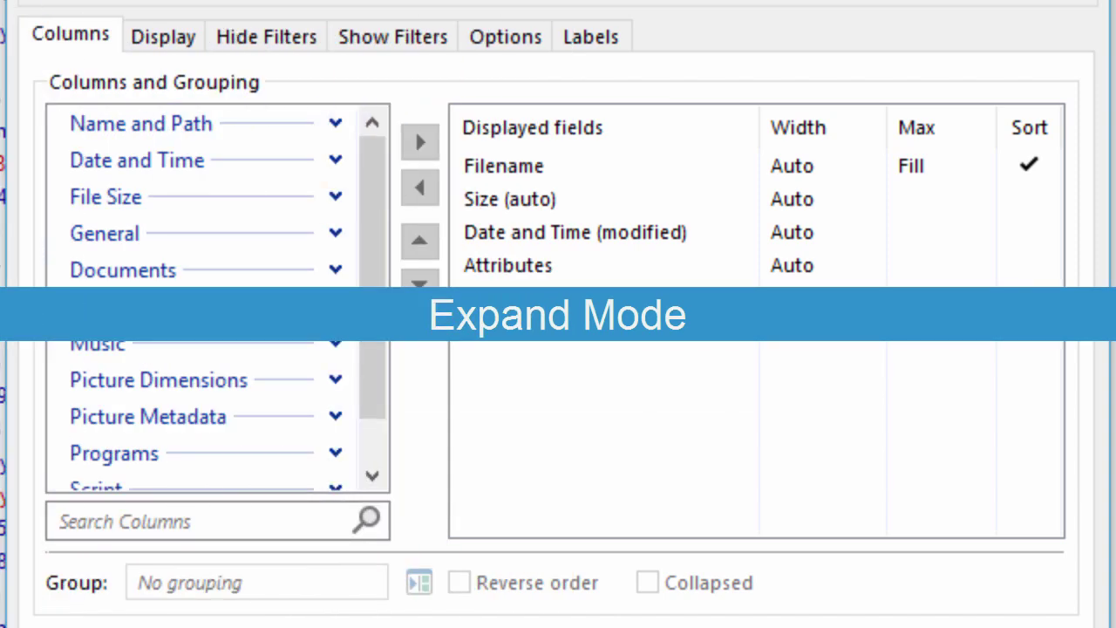
# Add Description from the General group to displayed fields, setting Description and Attributes widths to Expand
pyautogui.click(150, 239)
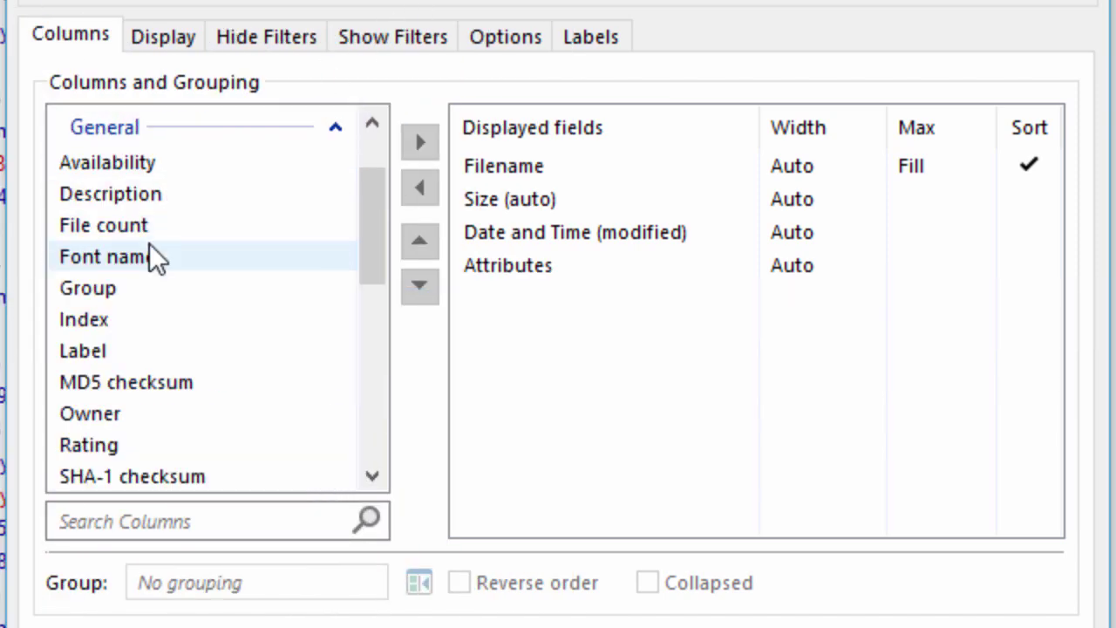
pyautogui.moveTo(185, 199); pyautogui.dragTo(744, 328)
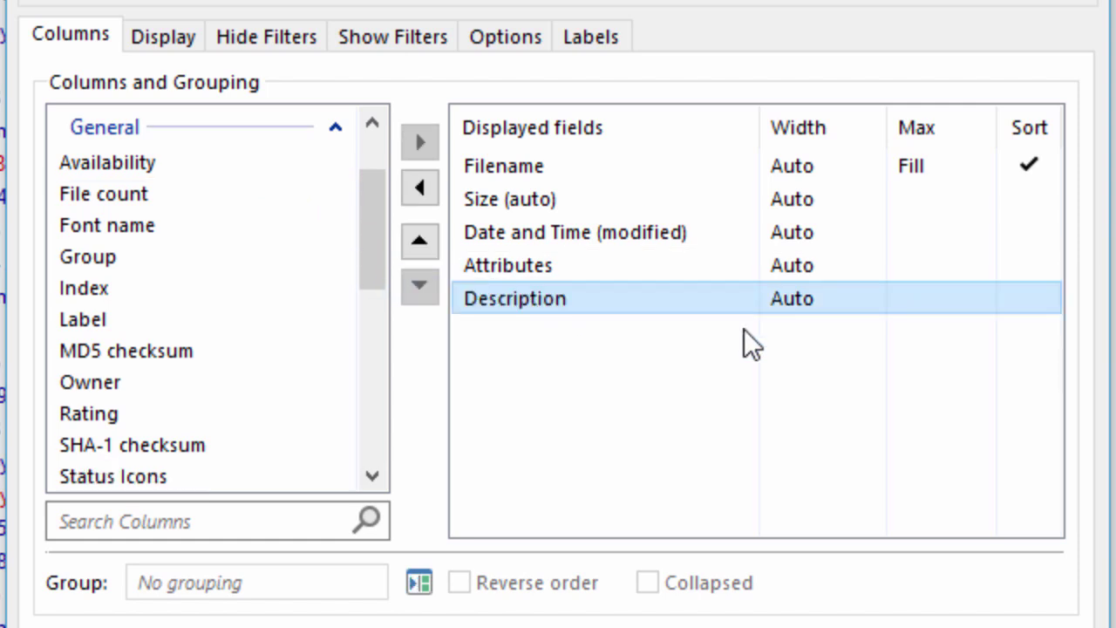
pyautogui.click(872, 310)
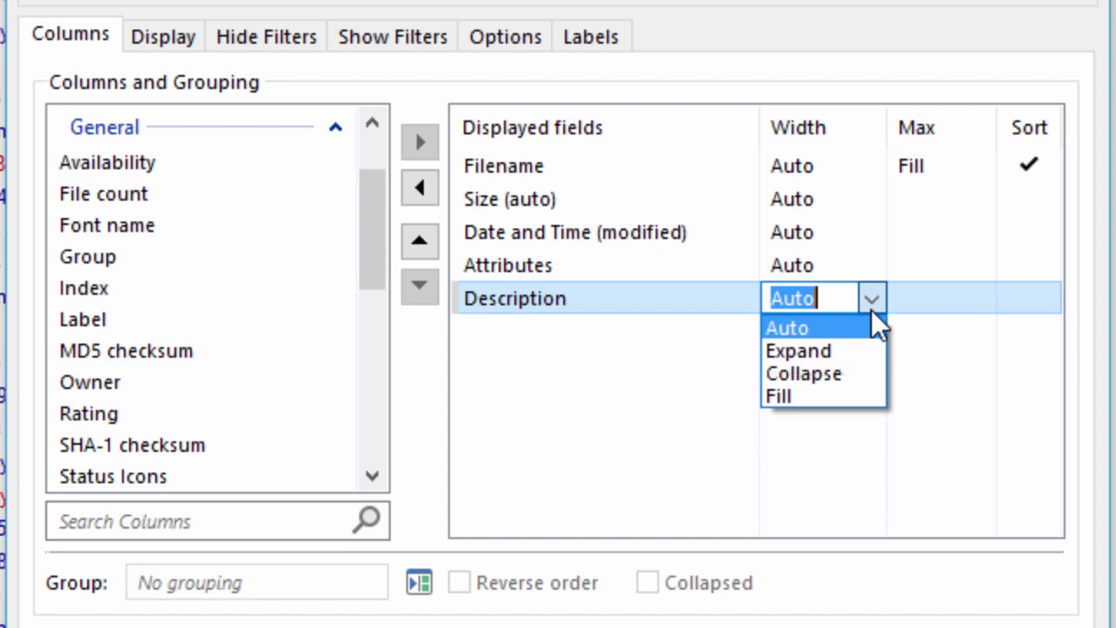
pyautogui.click(847, 349)
pyautogui.click(831, 381)
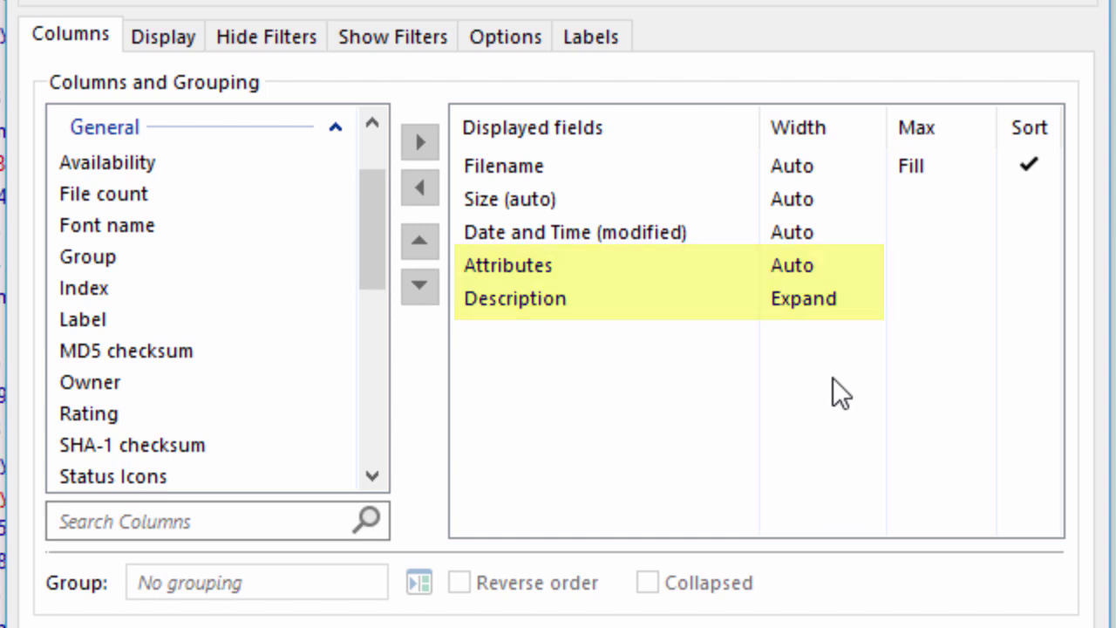
pyautogui.click(866, 271)
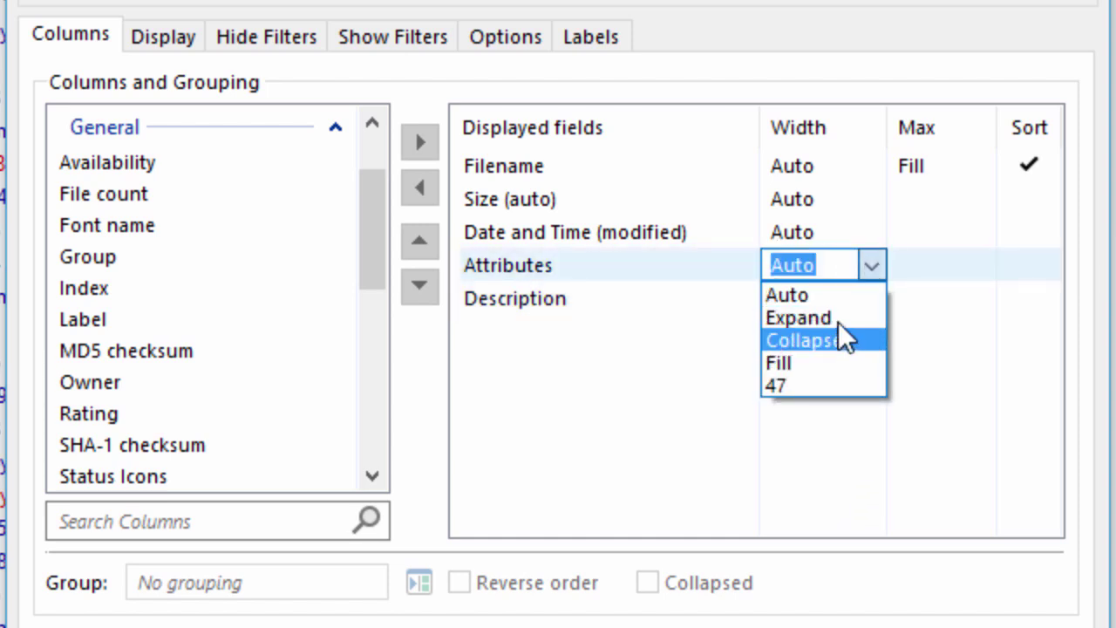
pyautogui.click(838, 316)
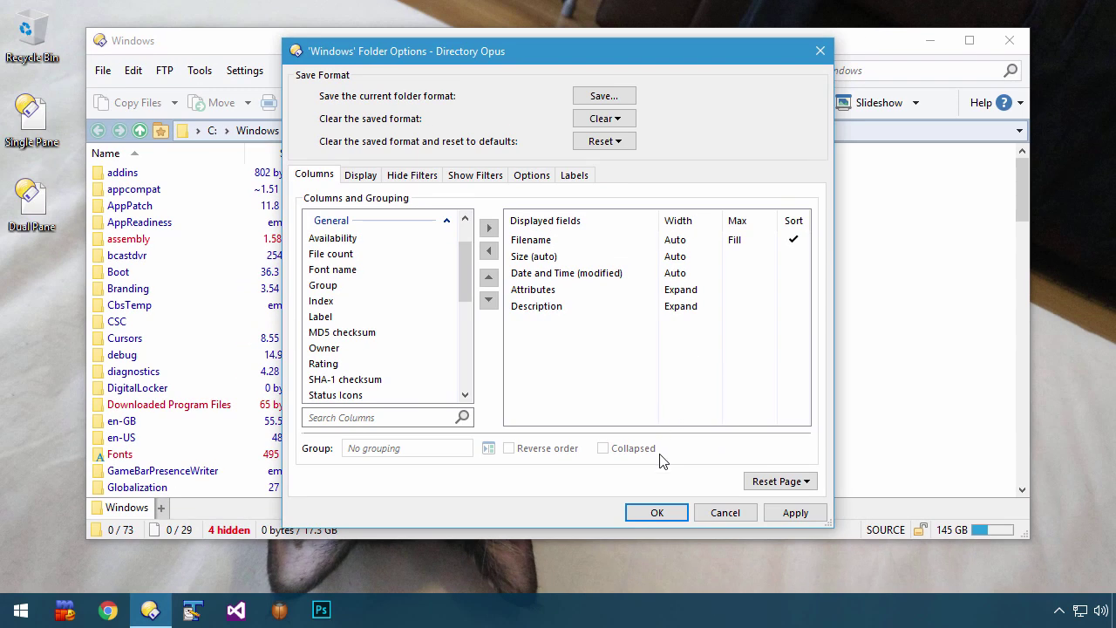
# Apply the new folder format so the Windows listing shows the Description column
pyautogui.click(655, 513)
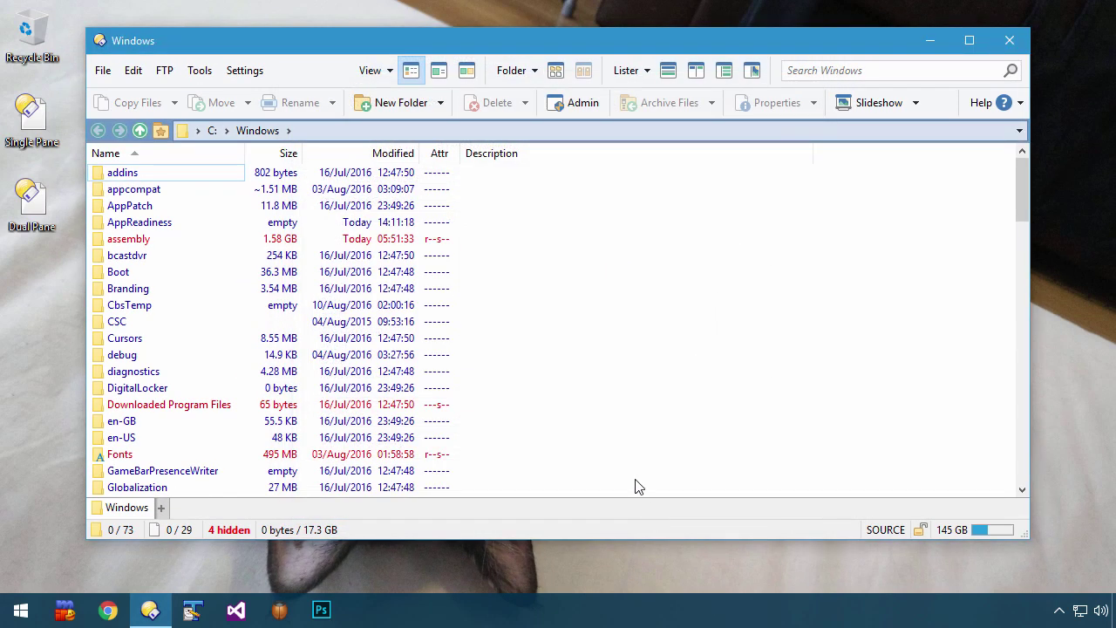
pyautogui.scroll(-15, 598, 399)
pyautogui.scroll(-7, 598, 399)
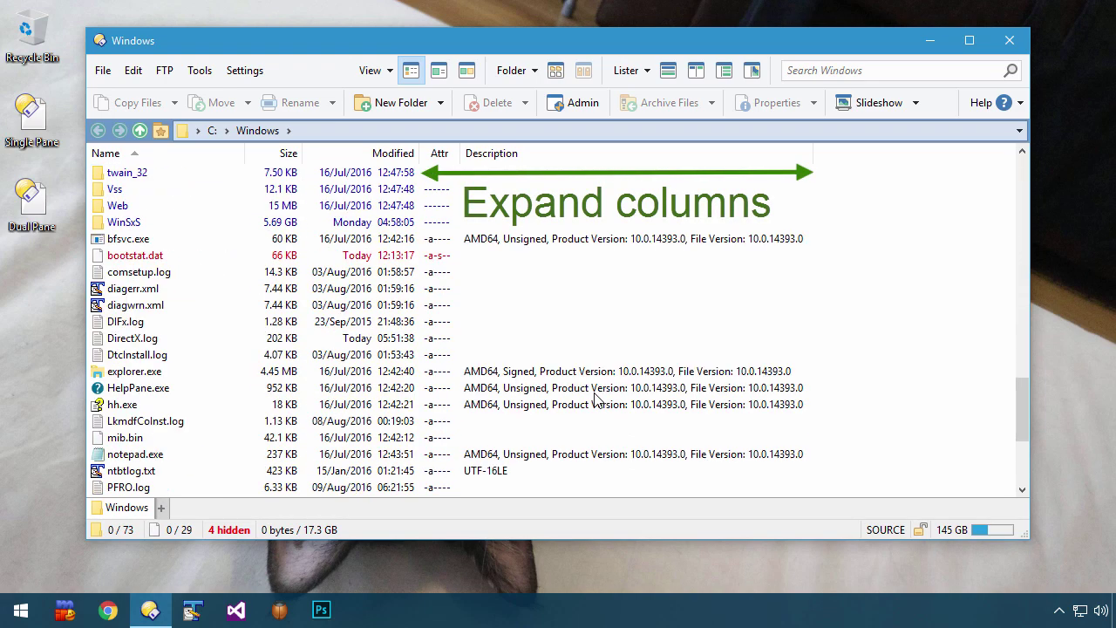
# Resize the lister narrower and wider to watch columns collapse, expand and auto-size
pyautogui.moveTo(1030, 274); pyautogui.dragTo(700, 335)
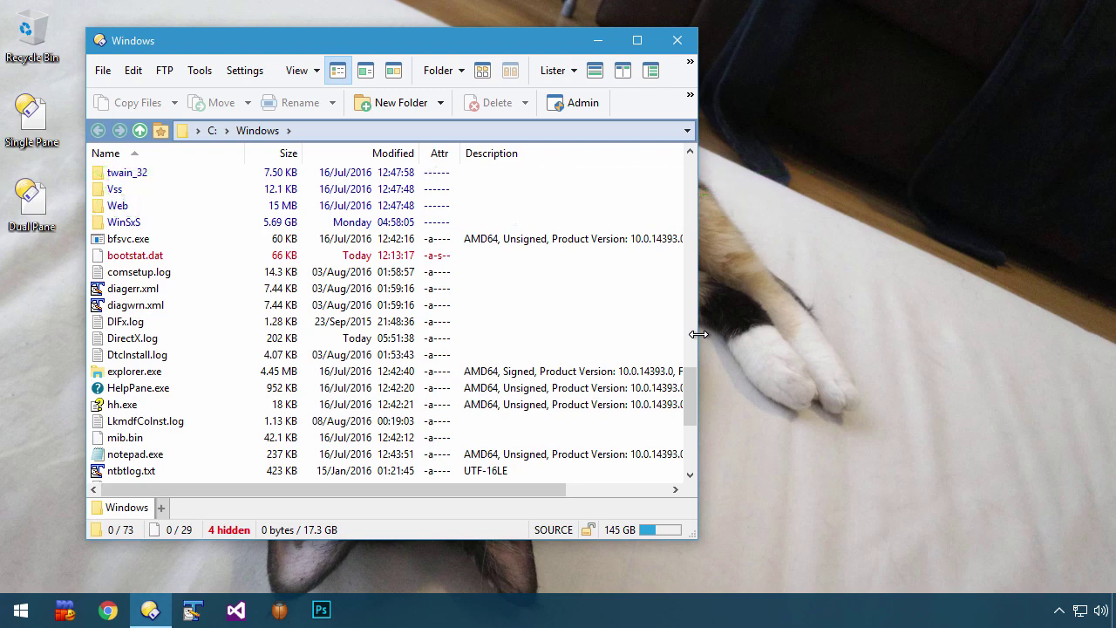
pyautogui.moveTo(698, 334)
pyautogui.mouseDown()
pyautogui.moveTo(873, 318)
pyautogui.moveTo(550, 359)
pyautogui.mouseUp()
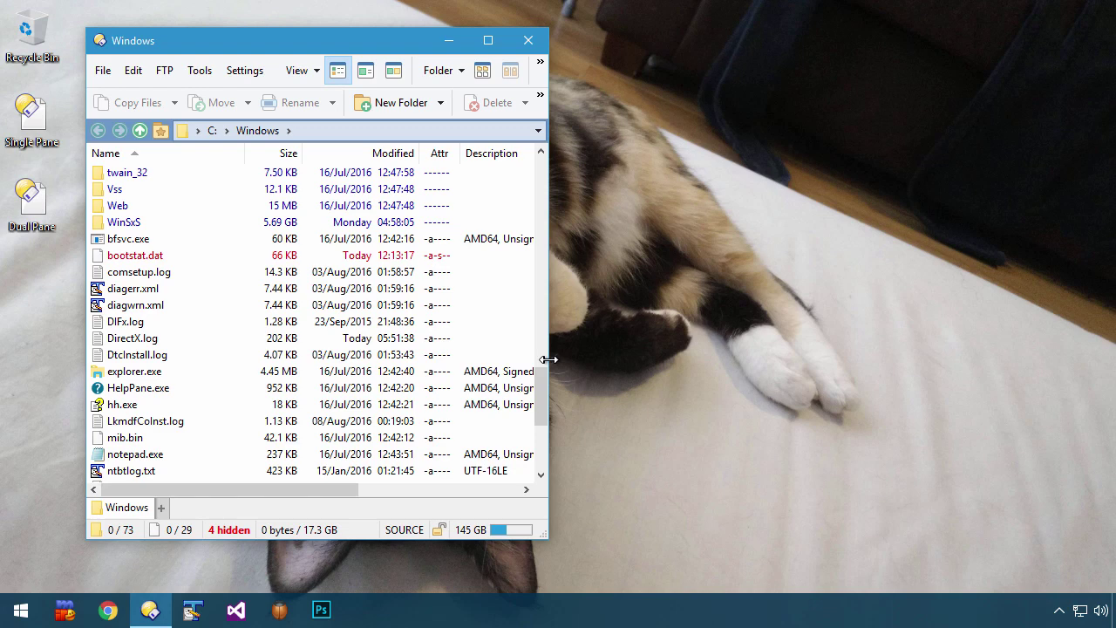
pyautogui.moveTo(550, 359); pyautogui.dragTo(352, 413)
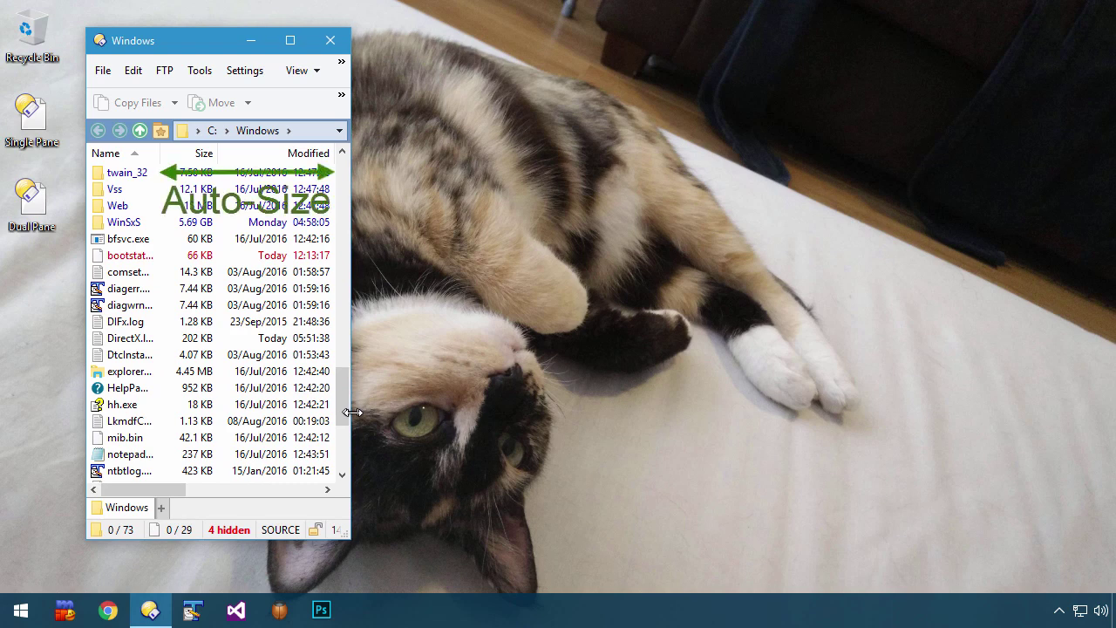
pyautogui.moveTo(351, 413); pyautogui.dragTo(852, 418)
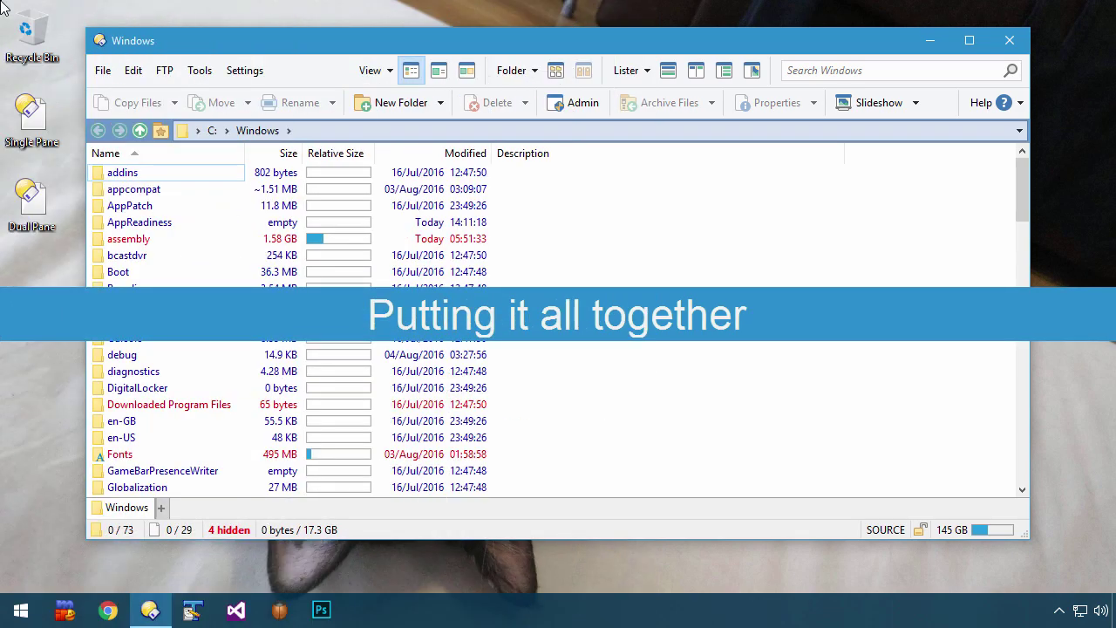
pyautogui.click(522, 71)
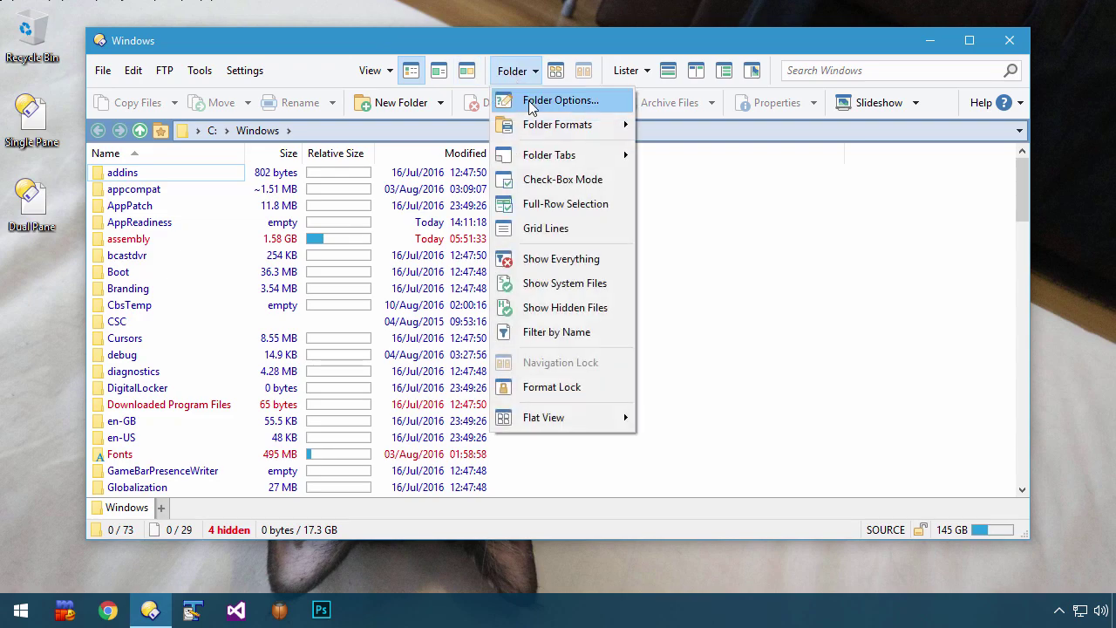
pyautogui.click(529, 101)
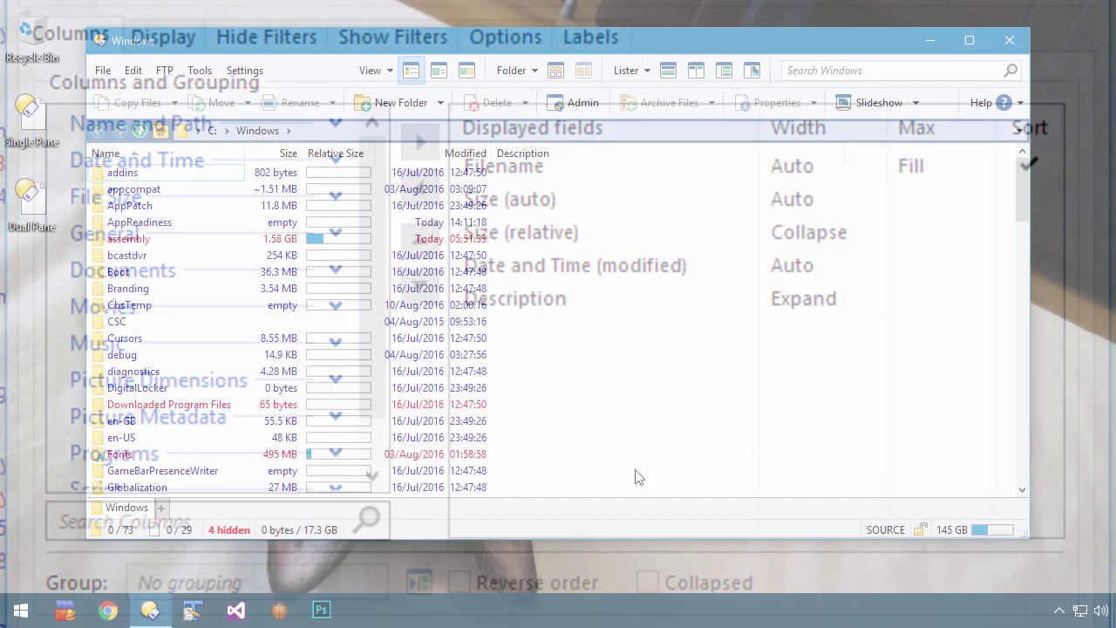
pyautogui.scroll(-15, 630, 430)
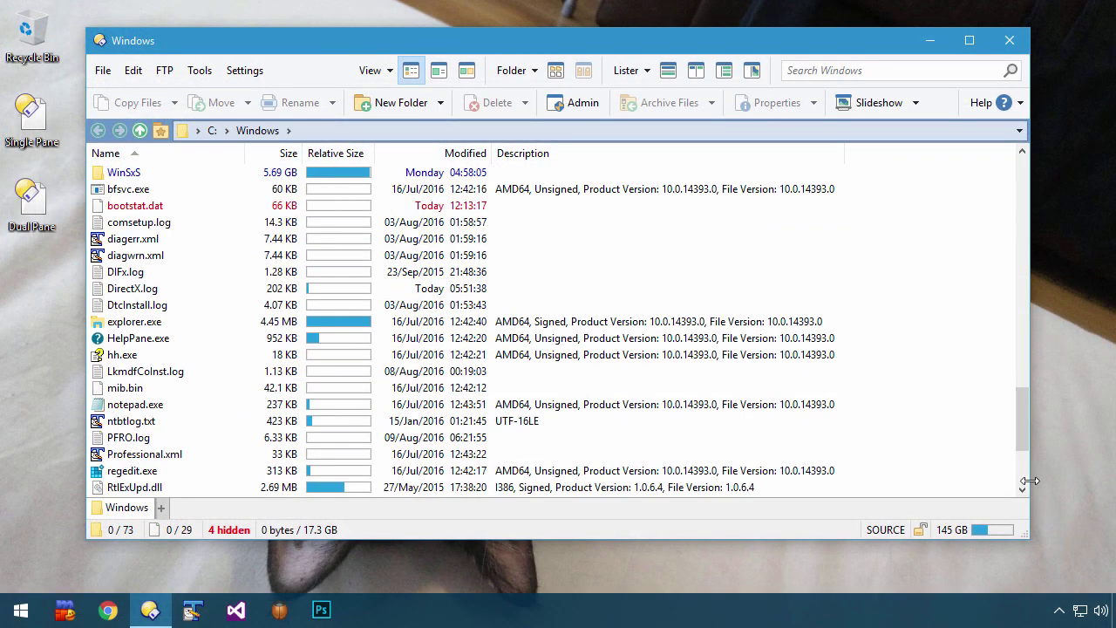
pyautogui.moveTo(1030, 481); pyautogui.dragTo(1030, 508)
pyautogui.click(696, 70)
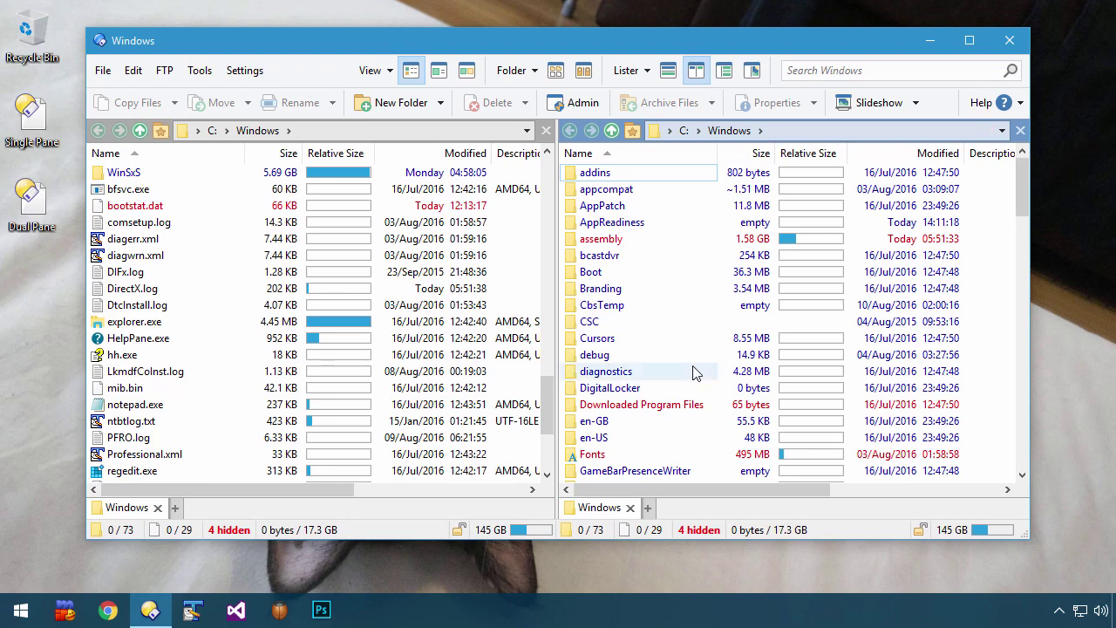
pyautogui.moveTo(556, 310); pyautogui.dragTo(556, 349)
pyautogui.click(666, 70)
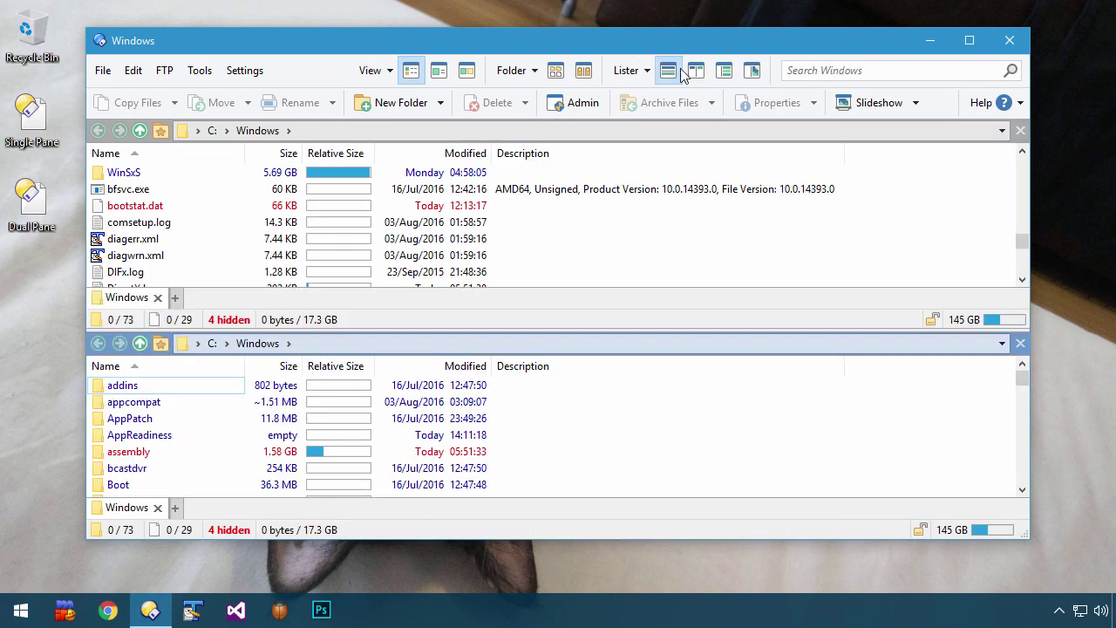
pyautogui.click(696, 69)
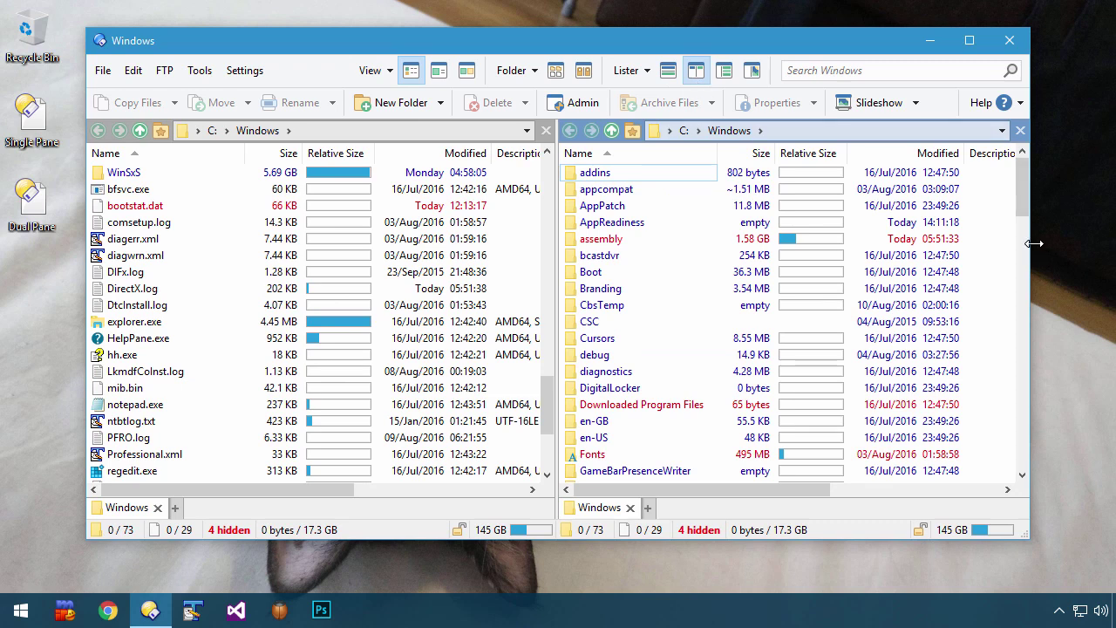
pyautogui.moveTo(1033, 243); pyautogui.dragTo(1032, 296)
pyautogui.press('F12')
pyautogui.click(942, 253)
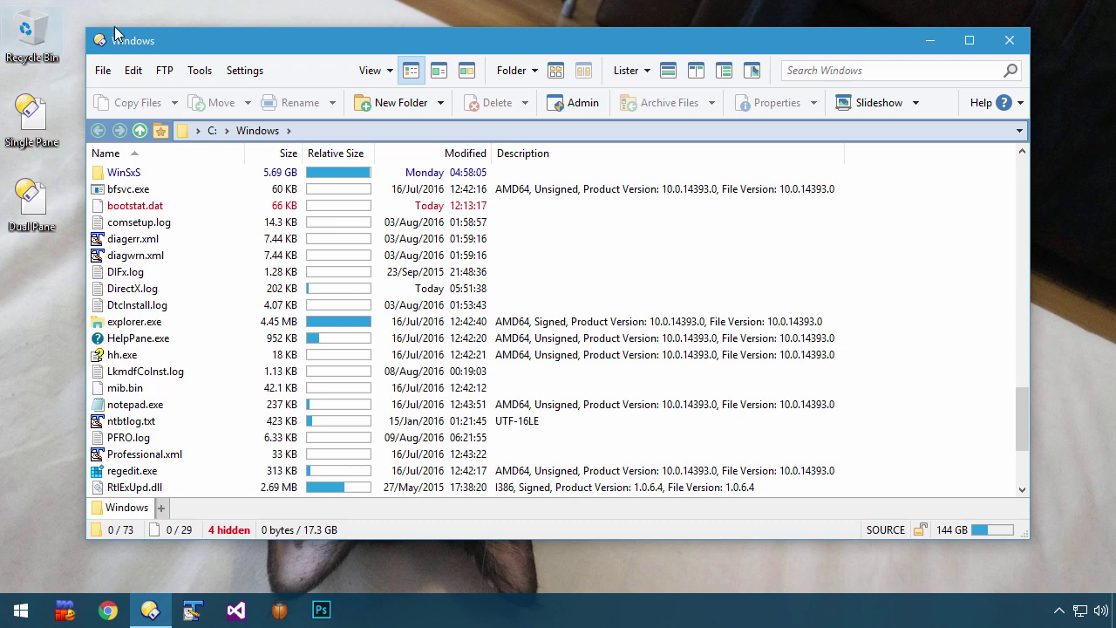
# Open Folder Options for the Windows folder from the Folder toolbar menu
pyautogui.click(530, 69)
pyautogui.click(540, 101)
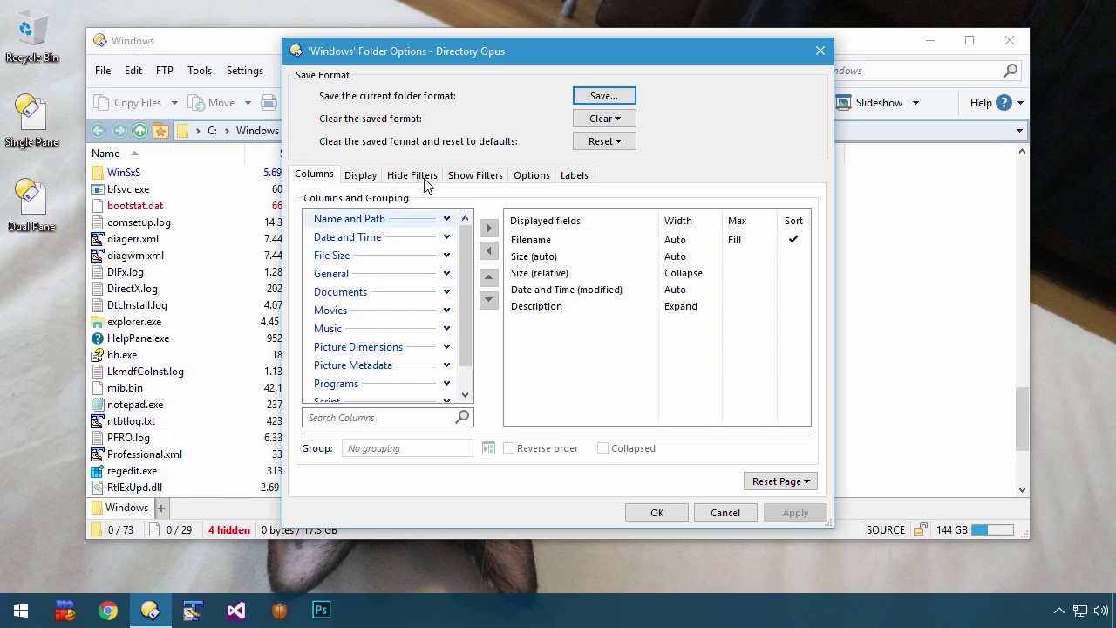
# Open Save Folder Format and try its sub-folder, layouts/tabs, default and clear-formats options
pyautogui.click(631, 98)
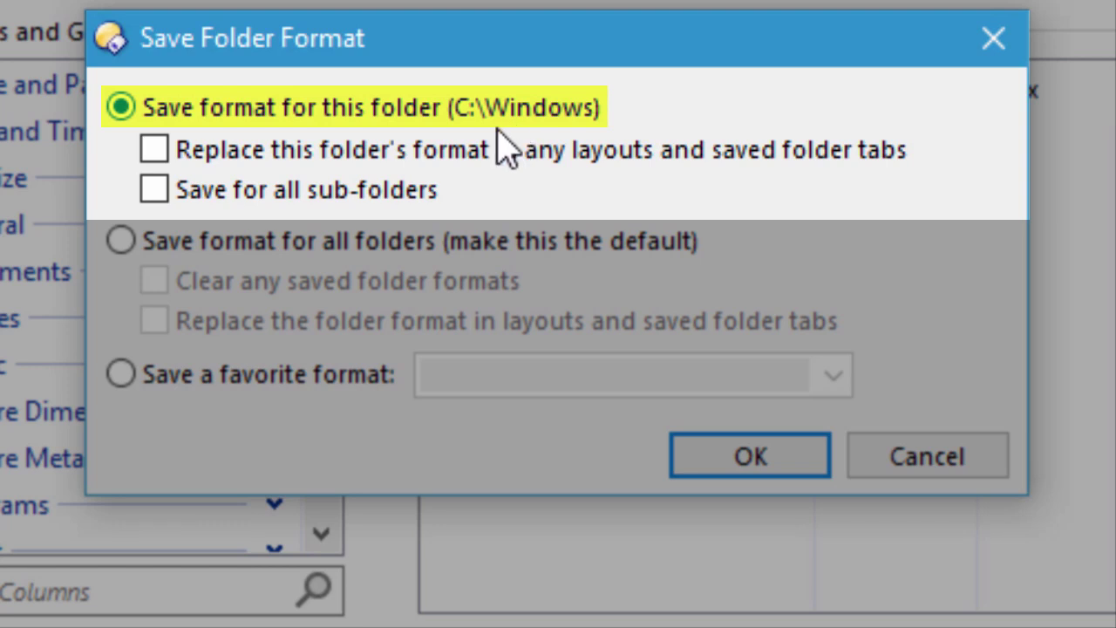
pyautogui.click(292, 199)
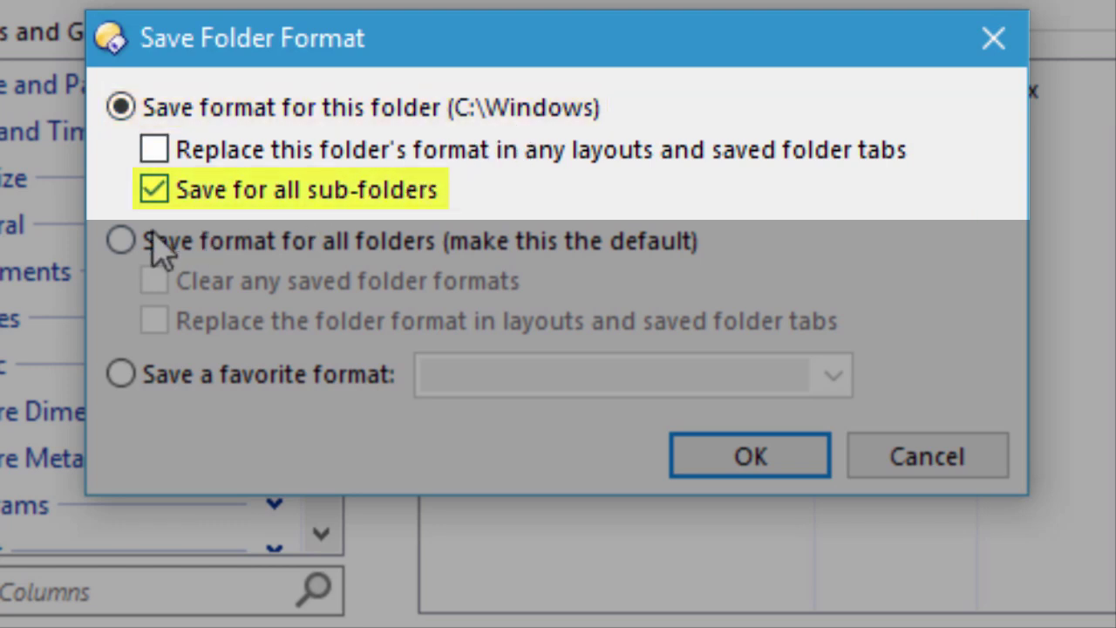
pyautogui.click(198, 202)
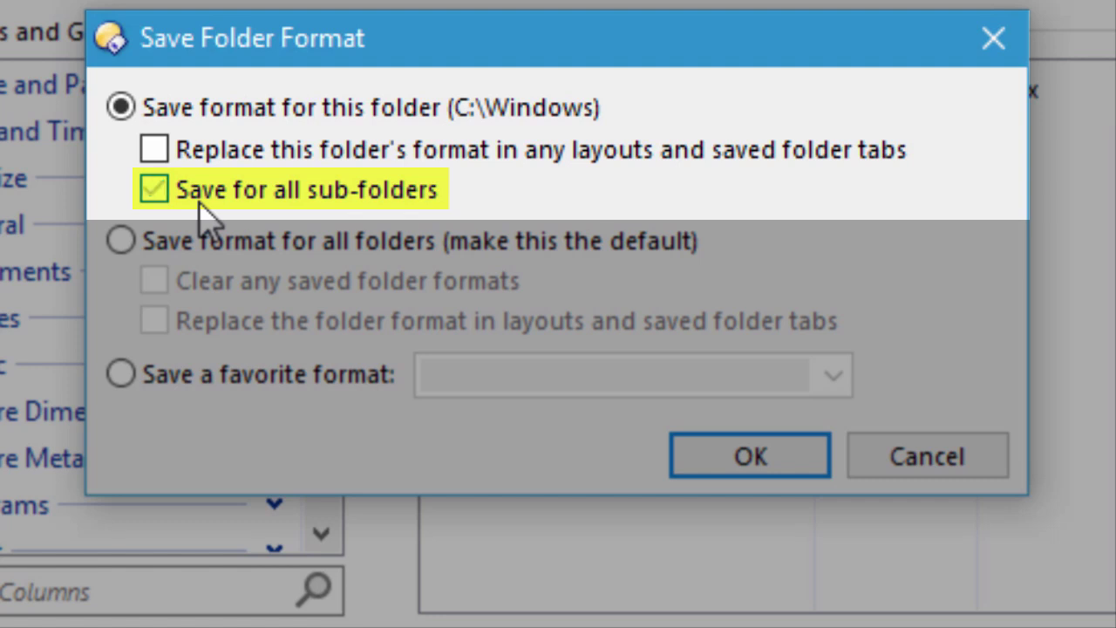
pyautogui.click(596, 158)
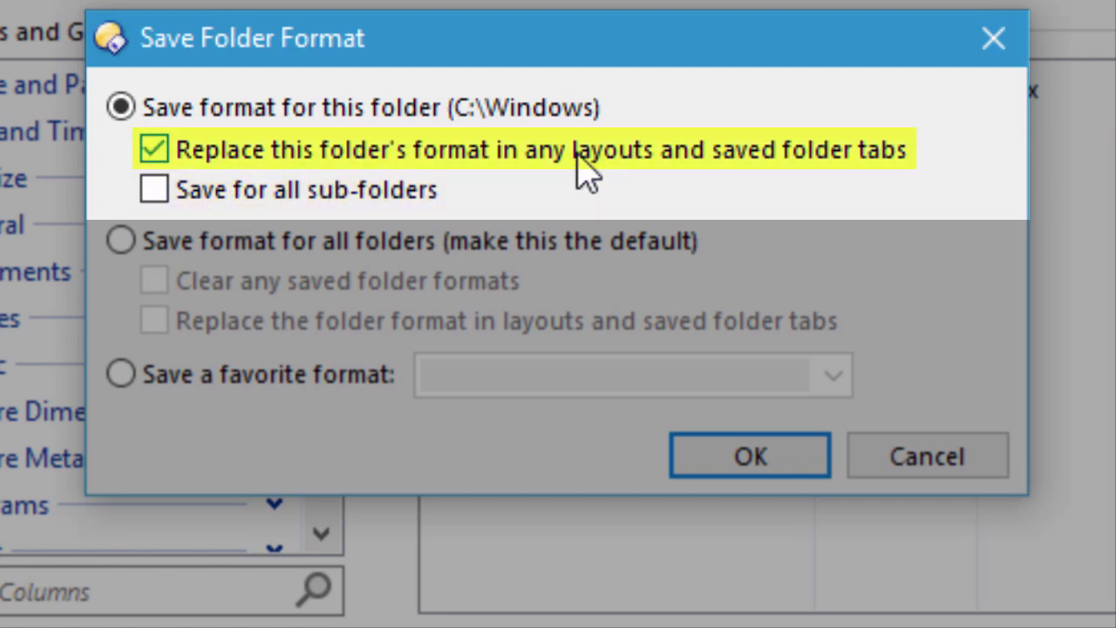
pyautogui.click(719, 172)
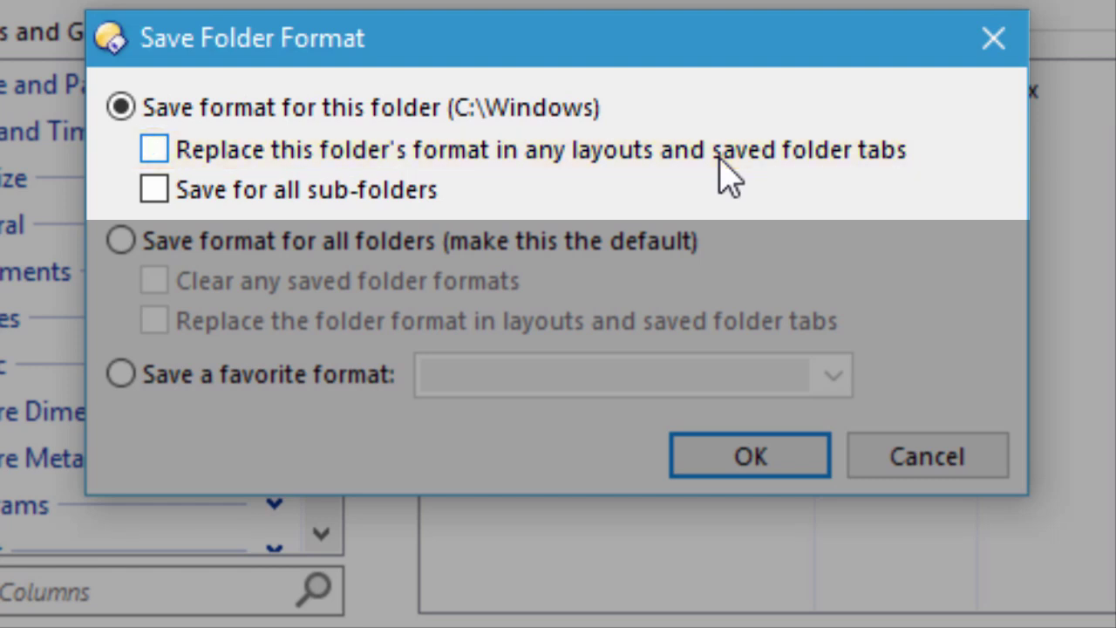
pyautogui.click(318, 249)
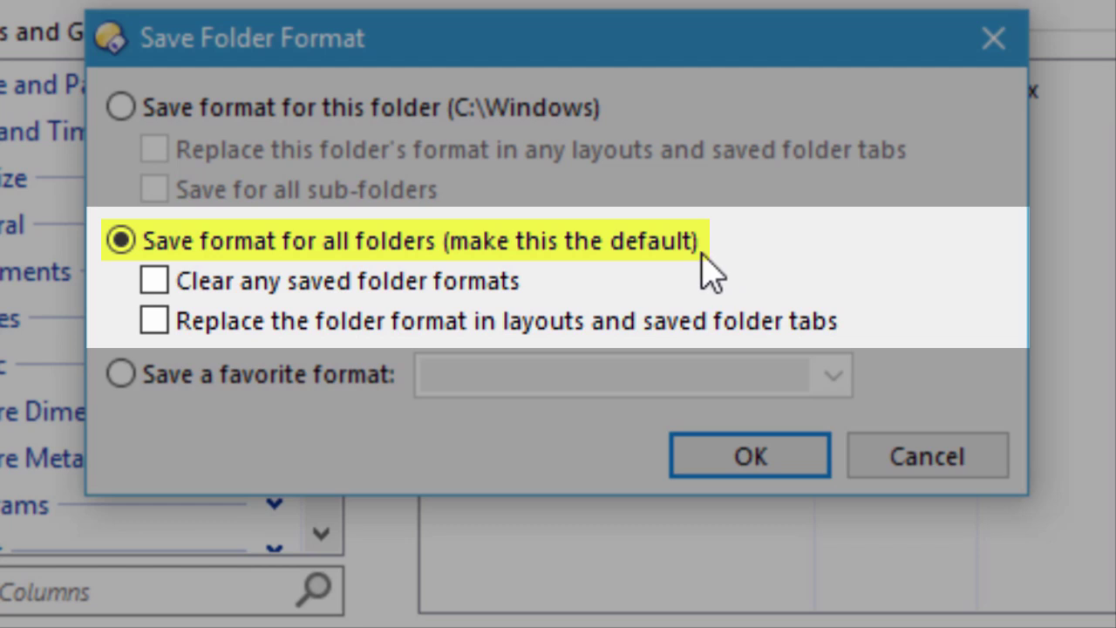
pyautogui.click(332, 328)
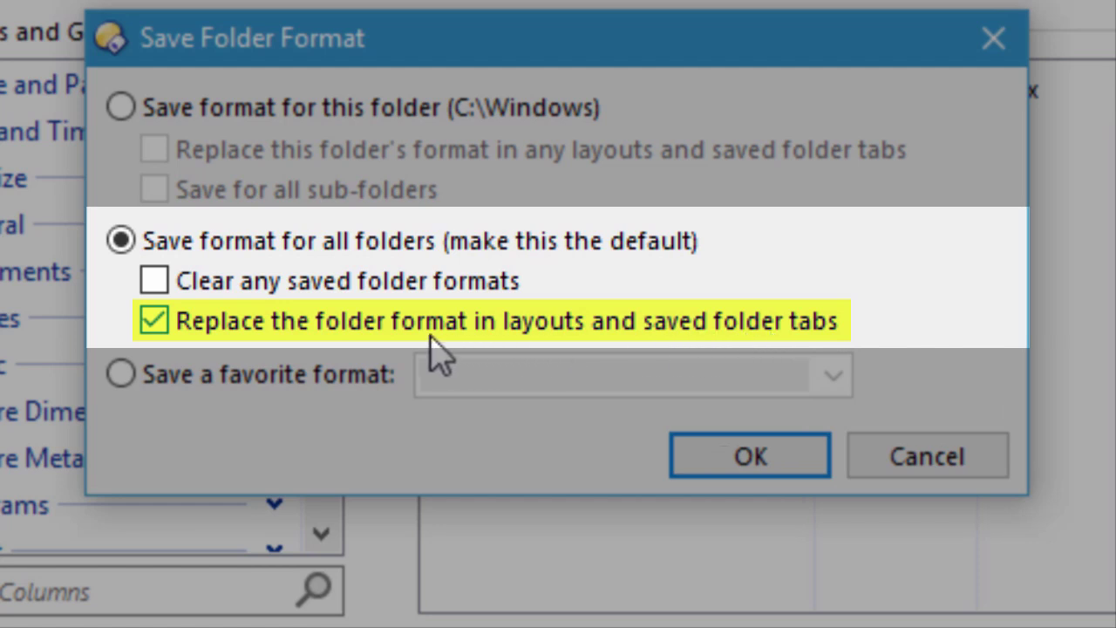
pyautogui.click(250, 284)
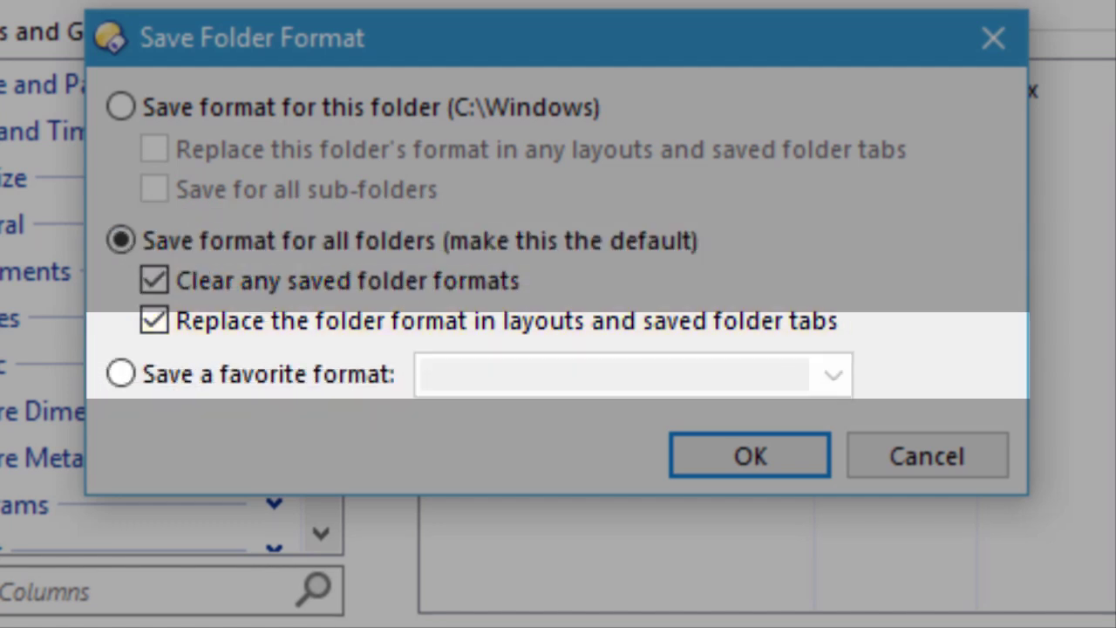
# Save the format as a favorite named 'My Awesome Format'
pyautogui.click(291, 383)
pyautogui.click(461, 387)
pyautogui.write('My Awesome Format')
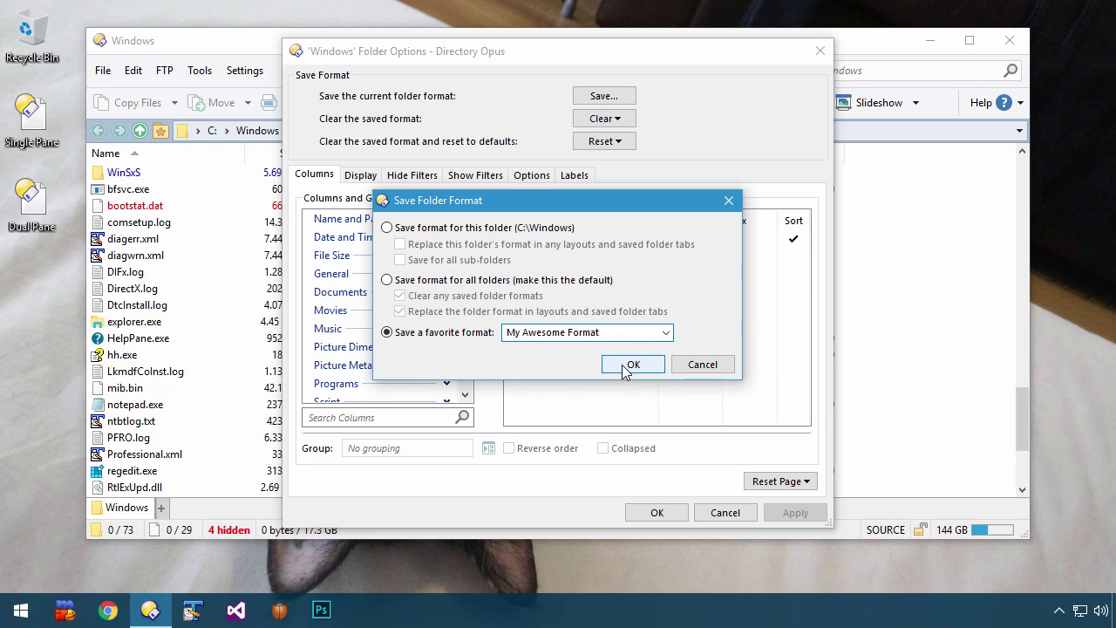
pyautogui.click(623, 366)
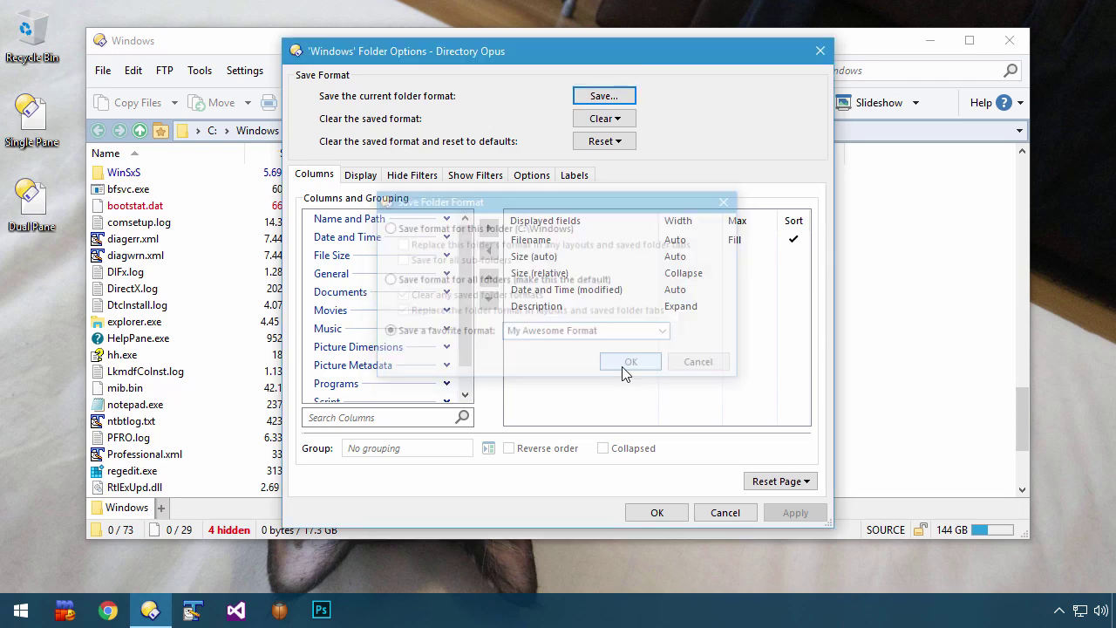
# Apply favorite formats Tutorial - 2.Fill, Tutorial - 1.Basic Auto, then My Awesome Format via the padlock
pyautogui.click(653, 515)
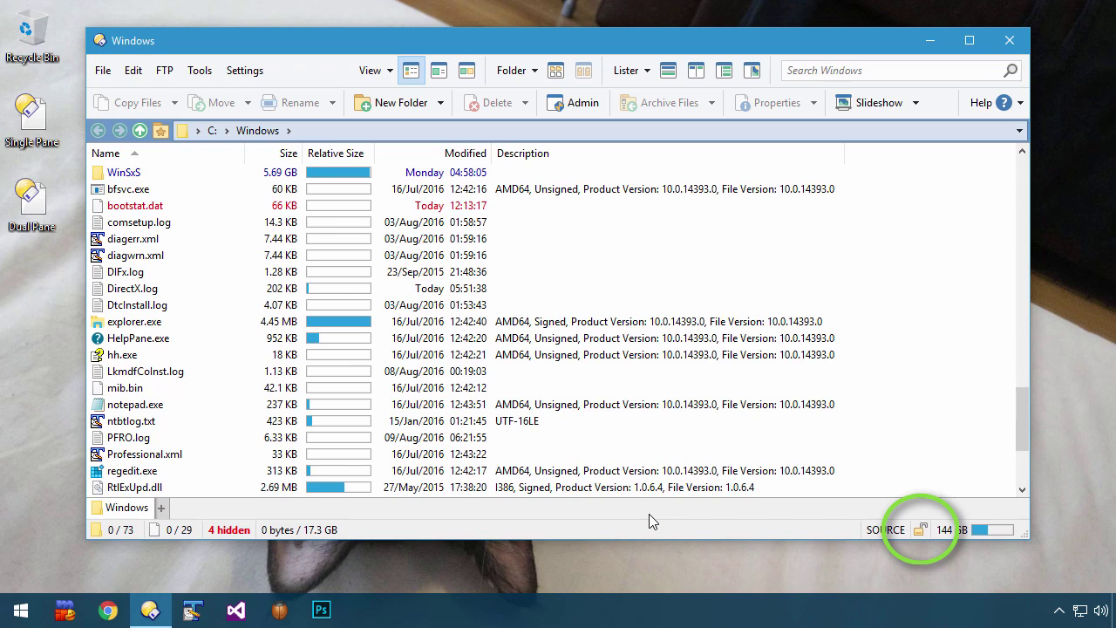
pyautogui.rightClick(920, 530)
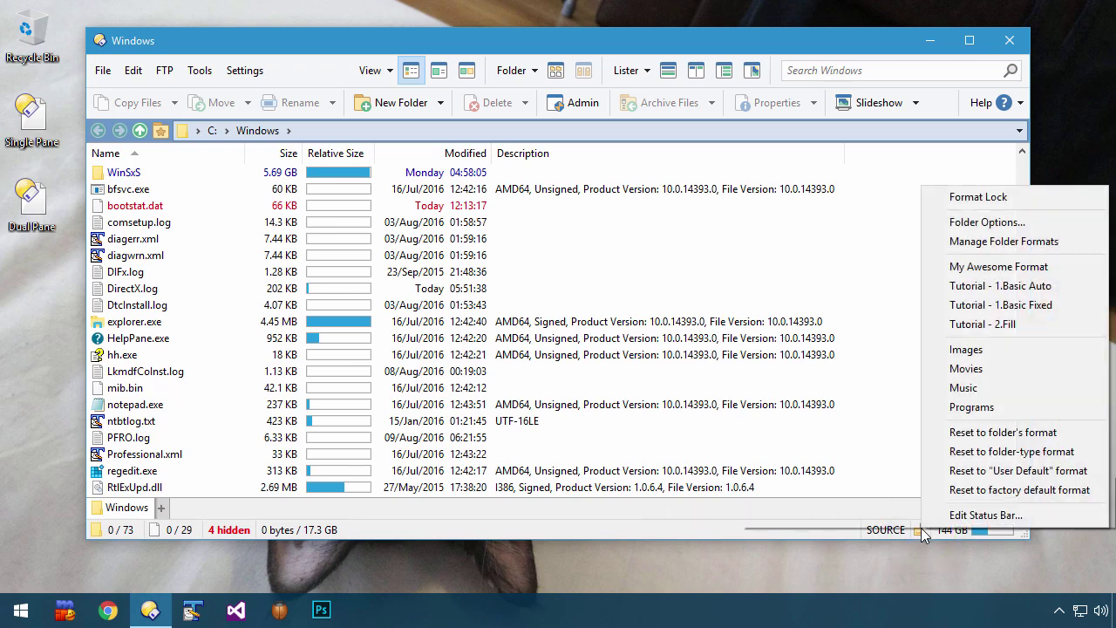
pyautogui.click(977, 323)
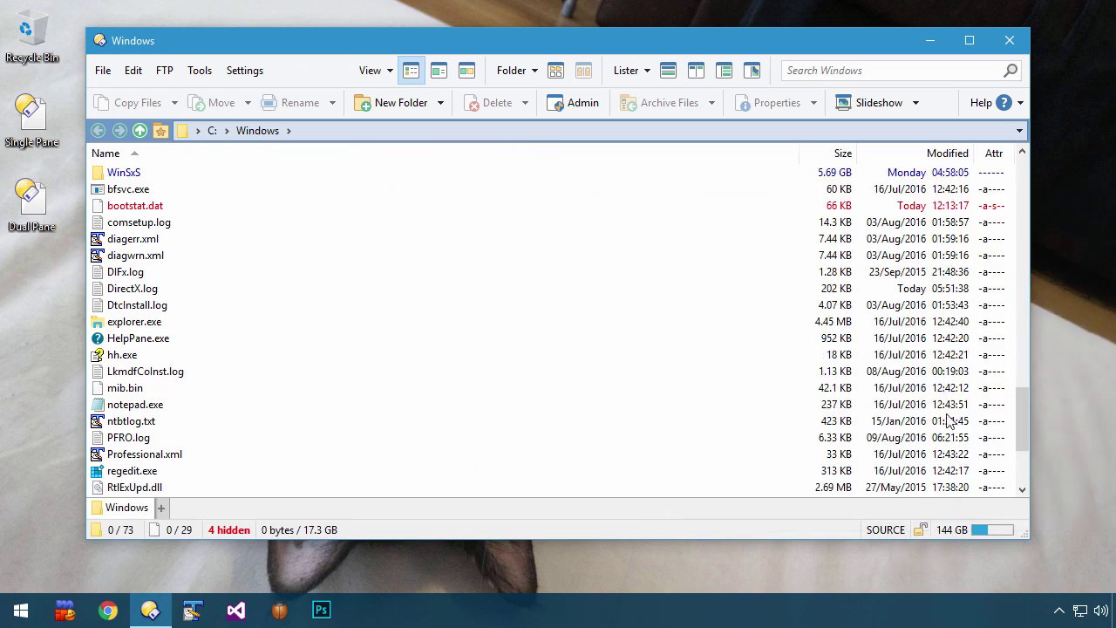
pyautogui.rightClick(925, 531)
pyautogui.click(977, 286)
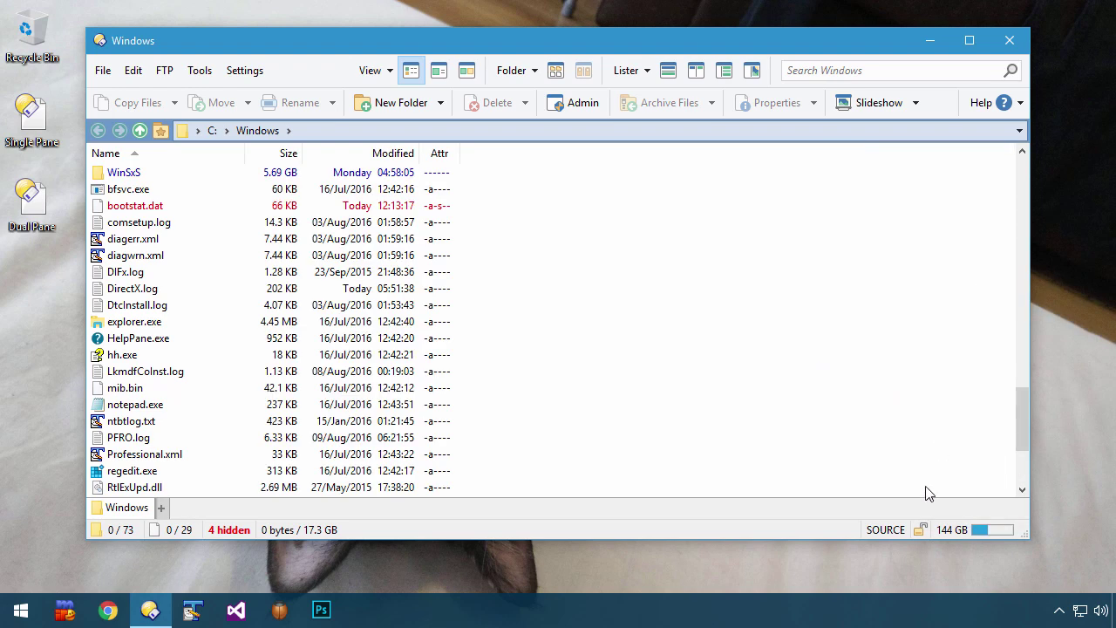
pyautogui.rightClick(923, 530)
pyautogui.click(977, 269)
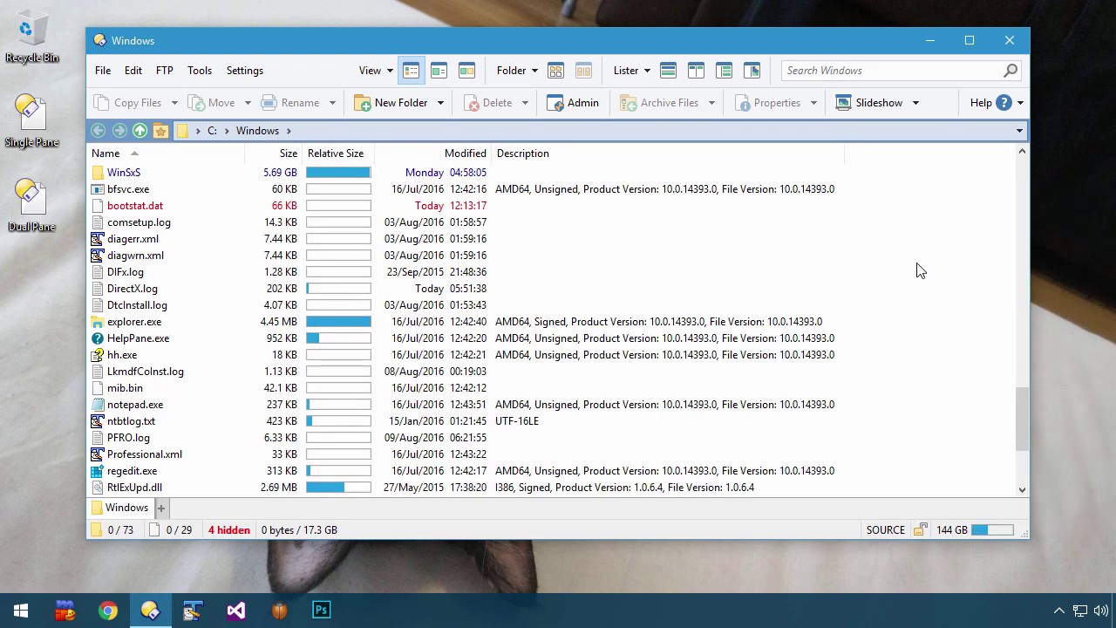
pyautogui.click(512, 69)
pyautogui.moveTo(550, 124)
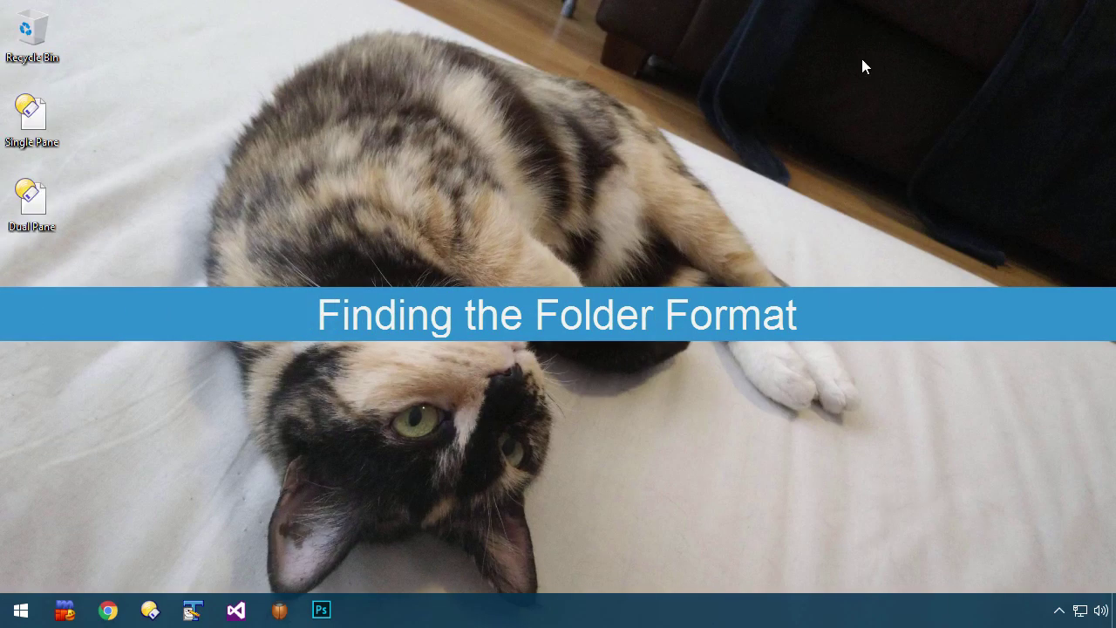
# Open a single-pane lister on C:\Windows from the desktop Single Pane icon
pyautogui.doubleClick(32, 114)
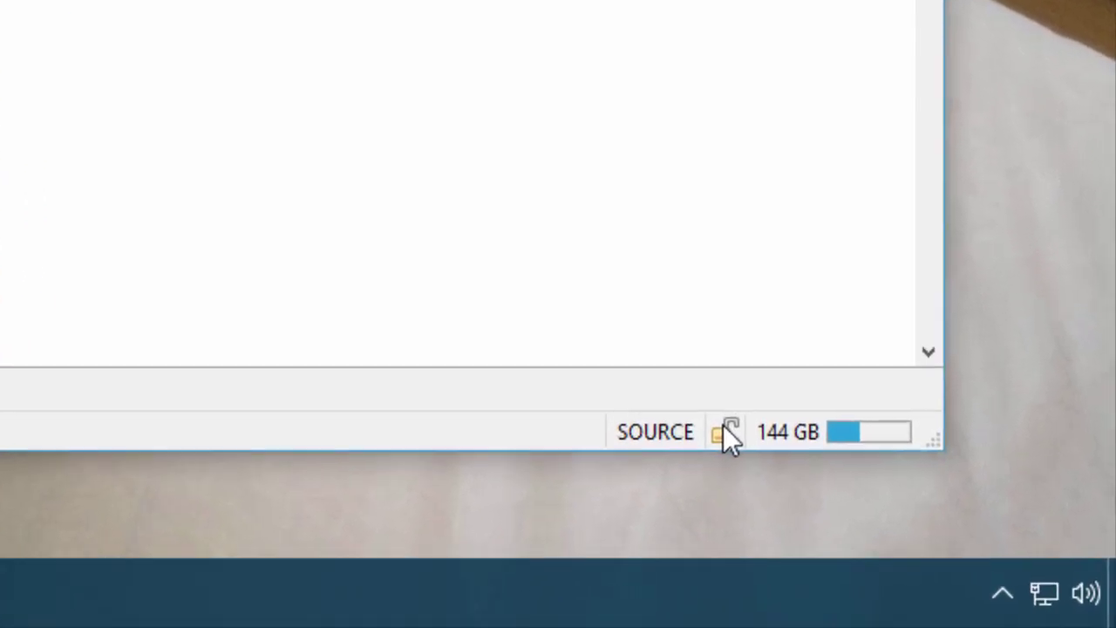
pyautogui.moveTo(845, 488)
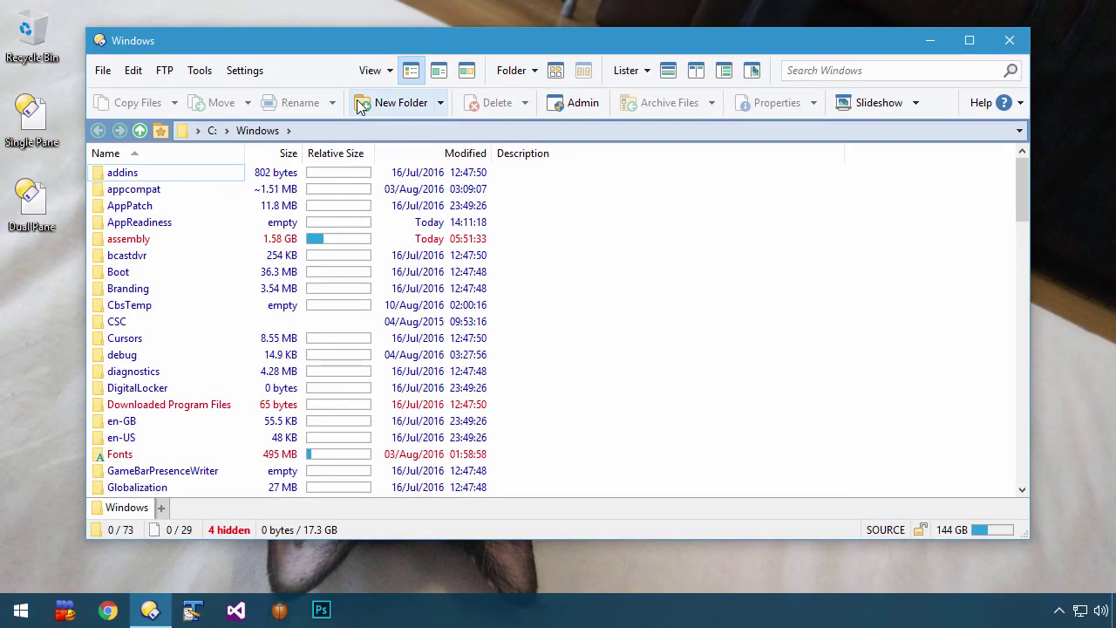
# Open Preferences' Folder Formats and view the Local Drives format, closing it unchanged
pyautogui.click(245, 71)
pyautogui.click(261, 100)
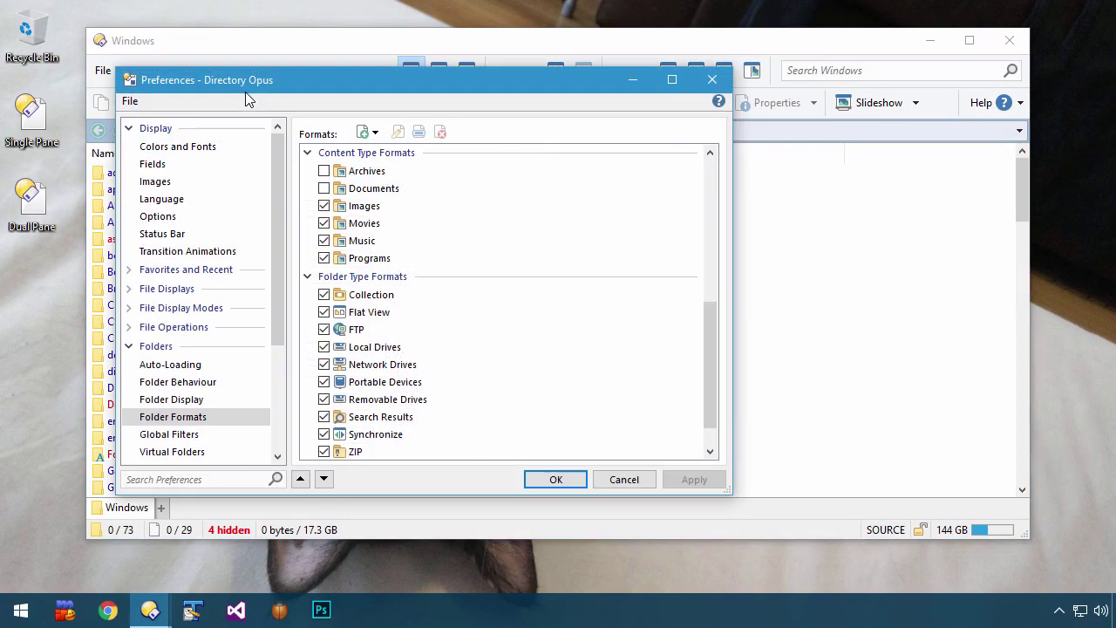
pyautogui.click(401, 349)
pyautogui.doubleClick(402, 348)
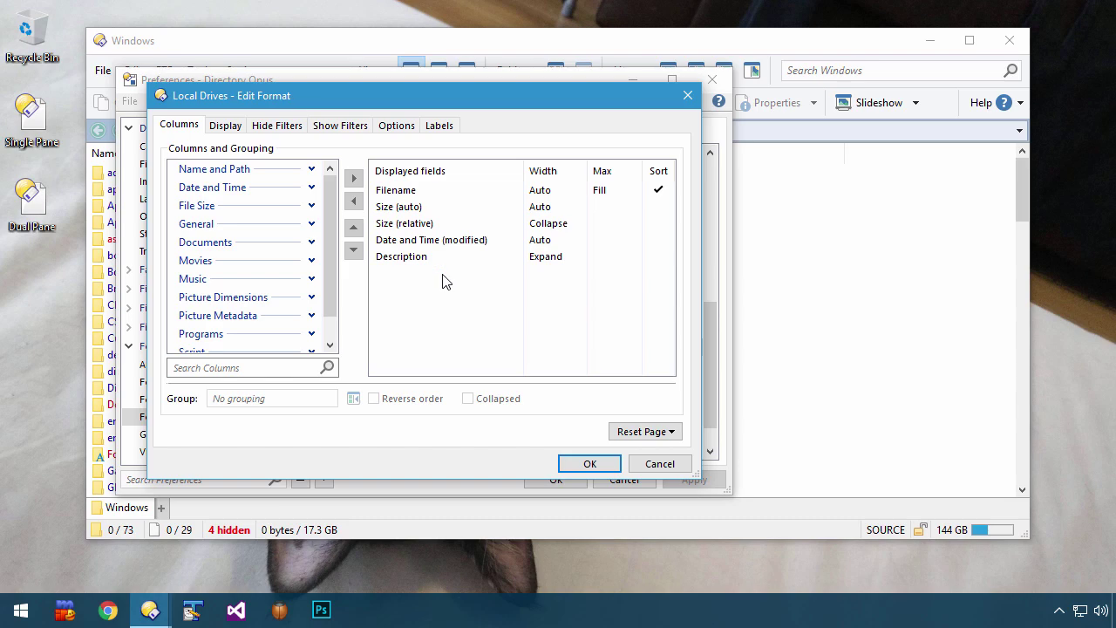
pyautogui.click(635, 464)
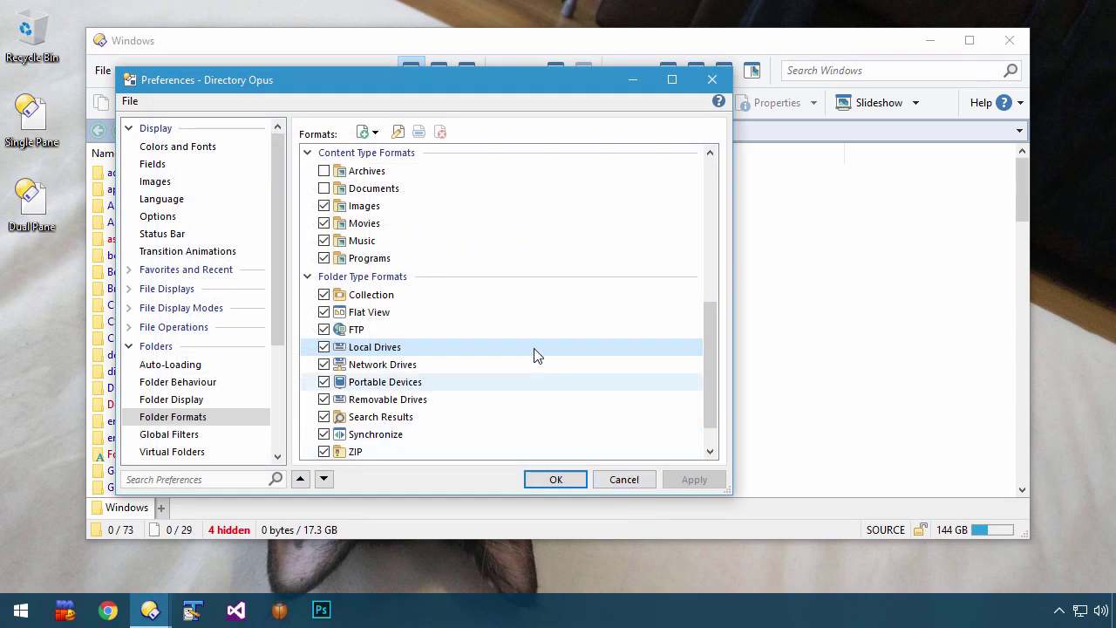
# Inspect the Images format's Thumbnails view mode, cancel without saving, and scroll to the list top
pyautogui.doubleClick(408, 210)
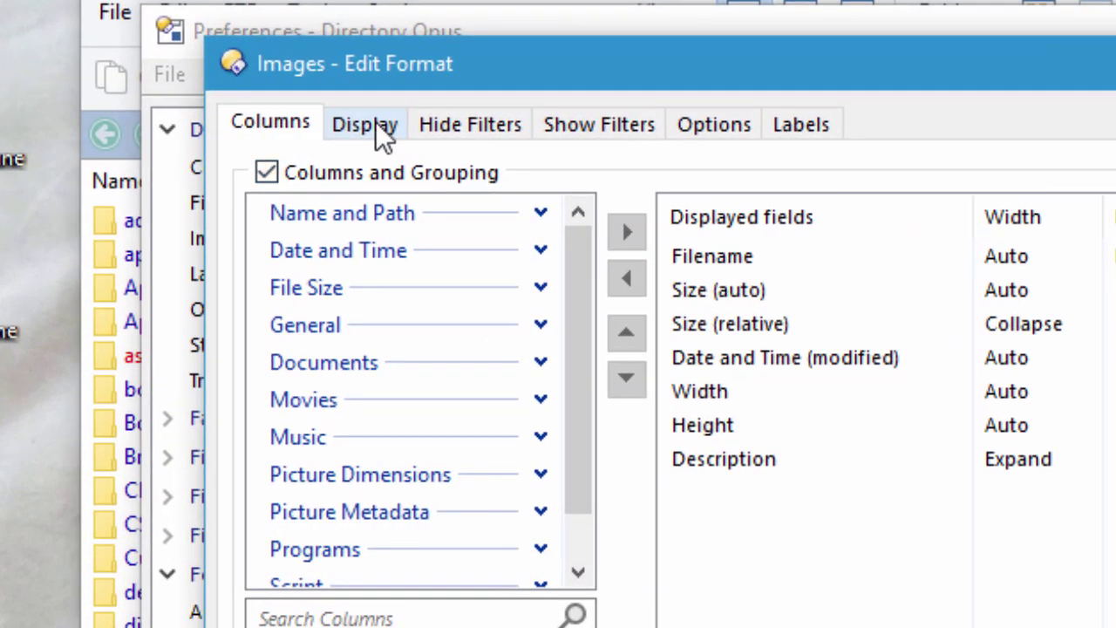
pyautogui.click(225, 126)
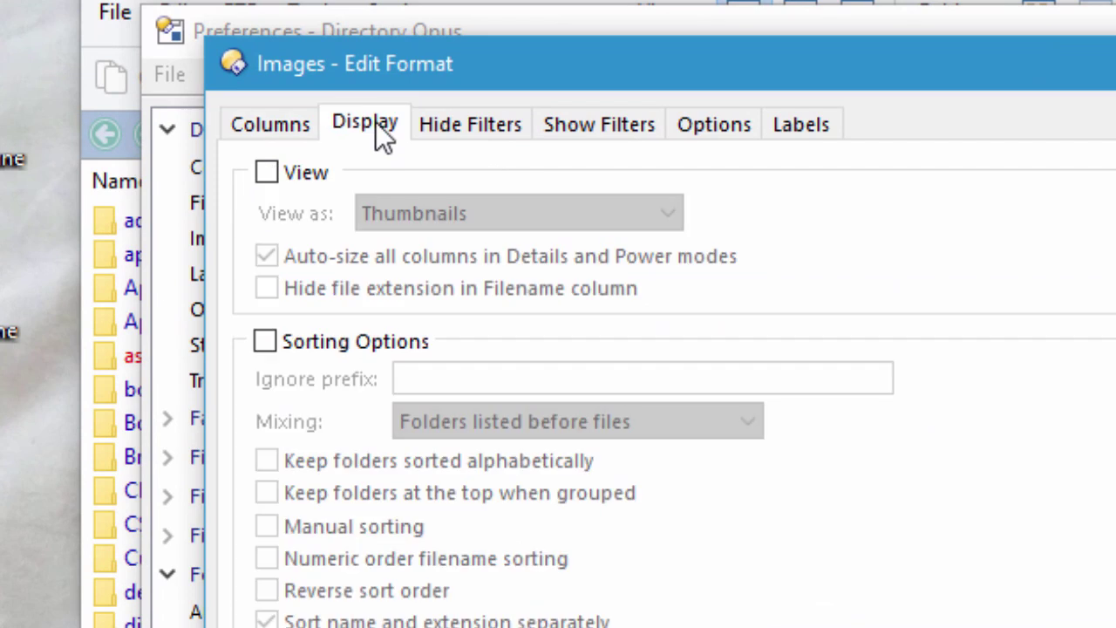
pyautogui.click(308, 176)
pyautogui.click(621, 226)
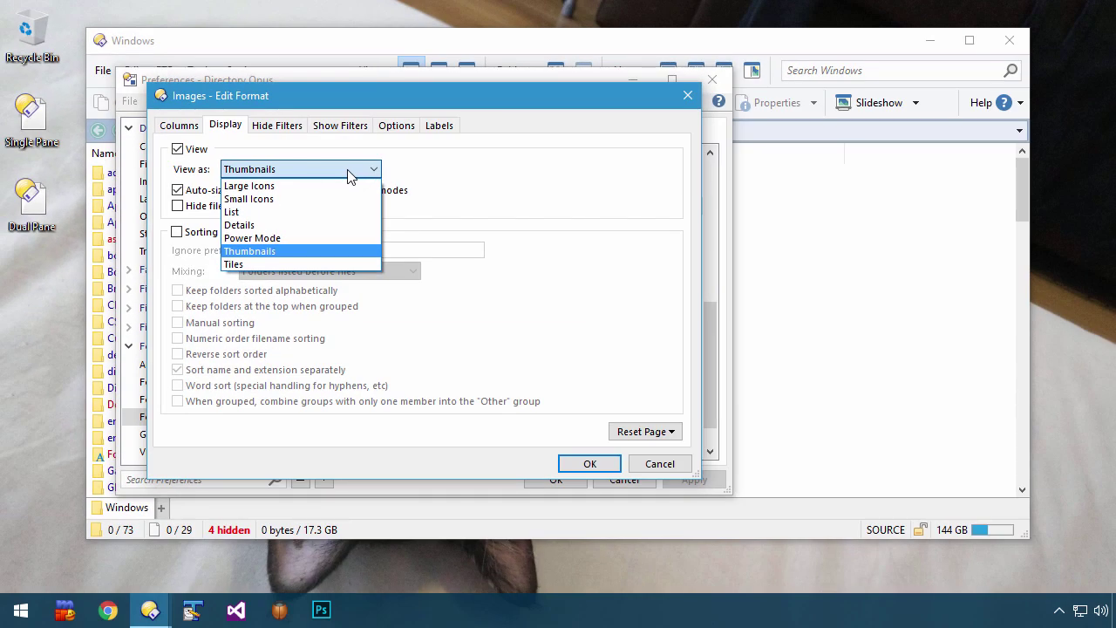
pyautogui.click(349, 176)
pyautogui.click(658, 463)
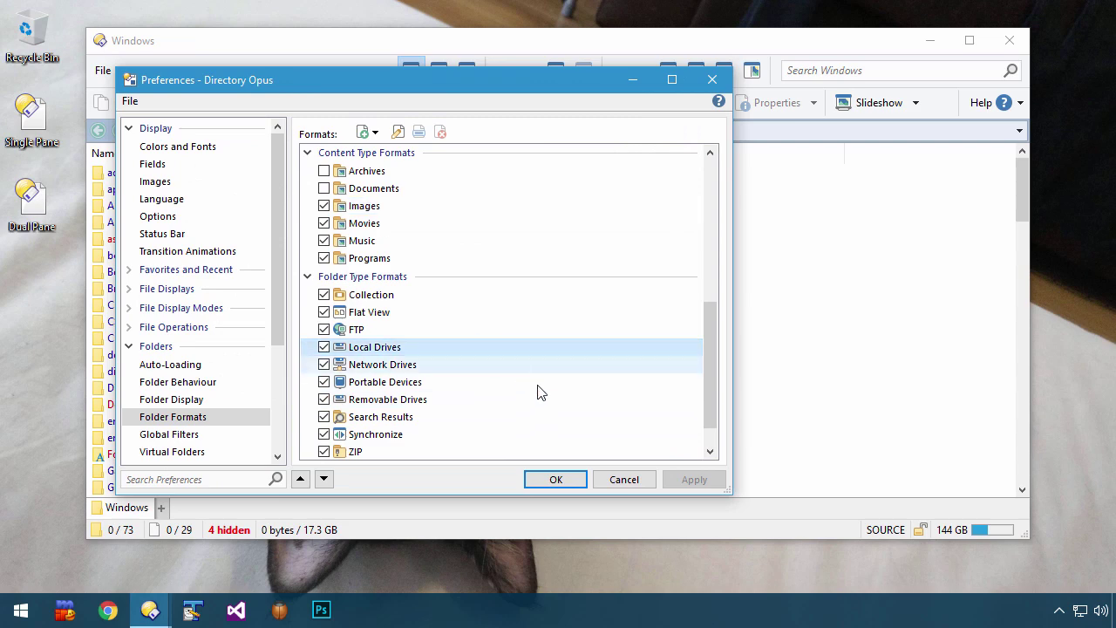
pyautogui.scroll(7, 703, 282)
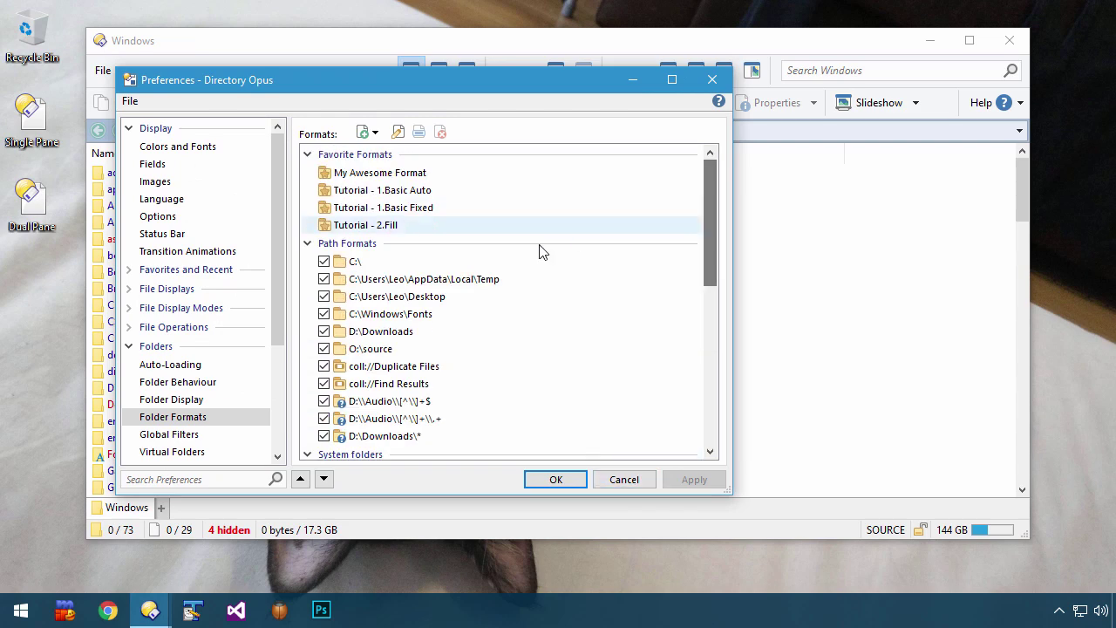
# View the C:\ path format's hide filters, cancel out of Preferences, and go up to C:\
pyautogui.doubleClick(376, 273)
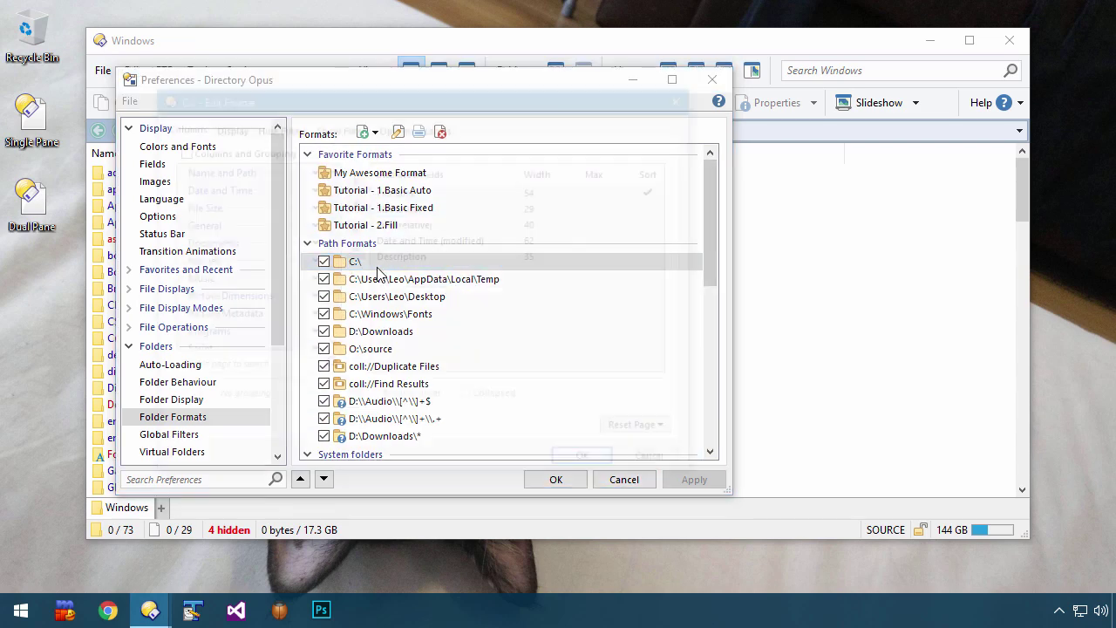
pyautogui.click(267, 125)
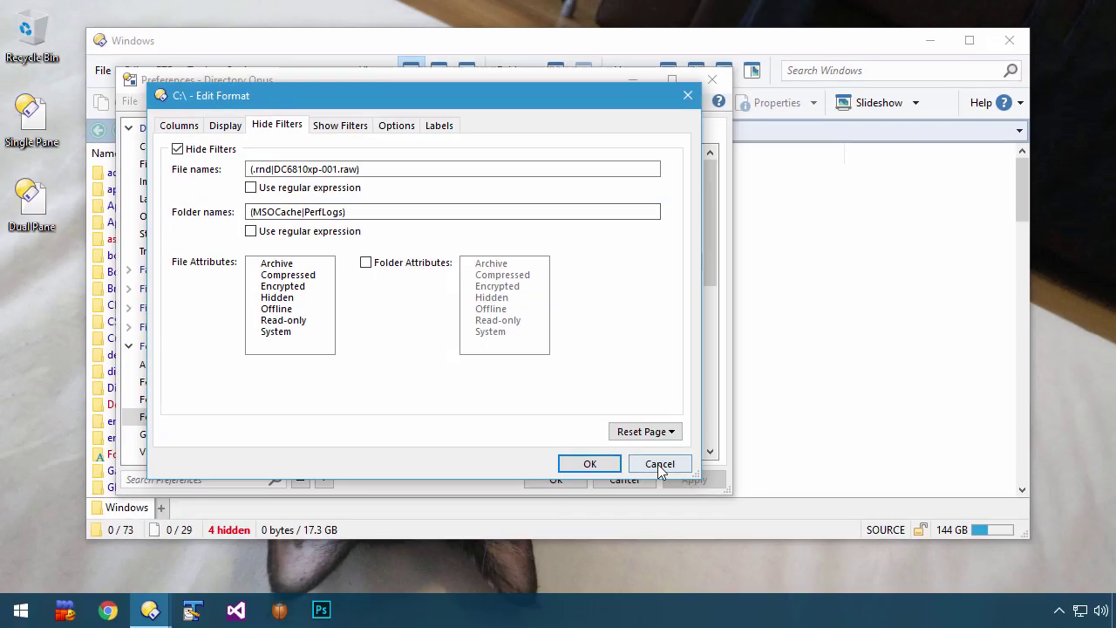
pyautogui.click(659, 464)
pyautogui.click(626, 480)
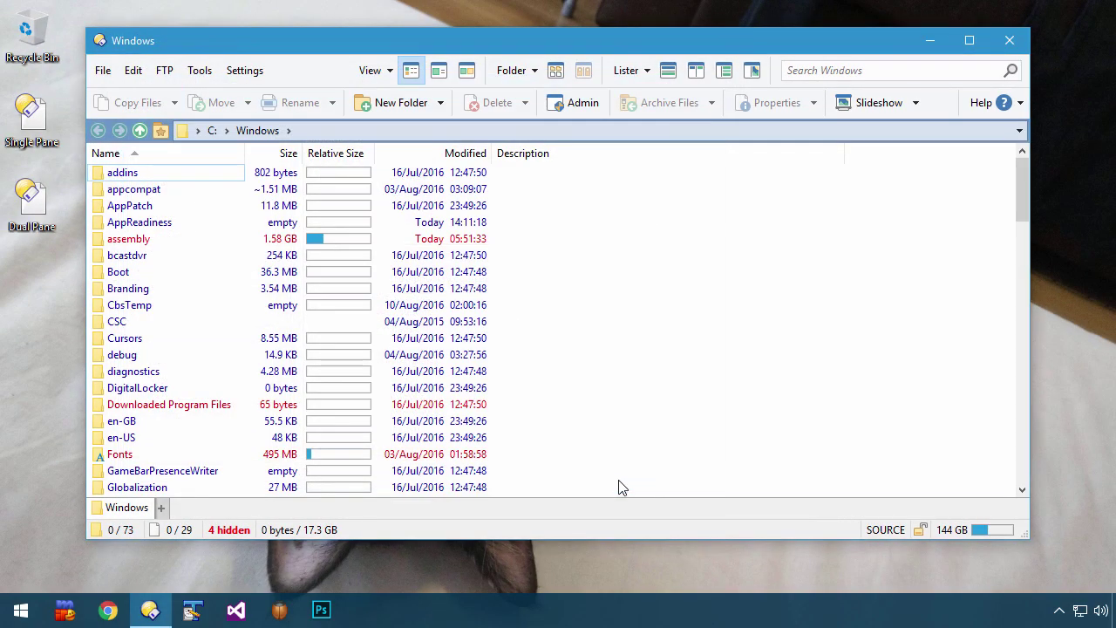
pyautogui.click(211, 131)
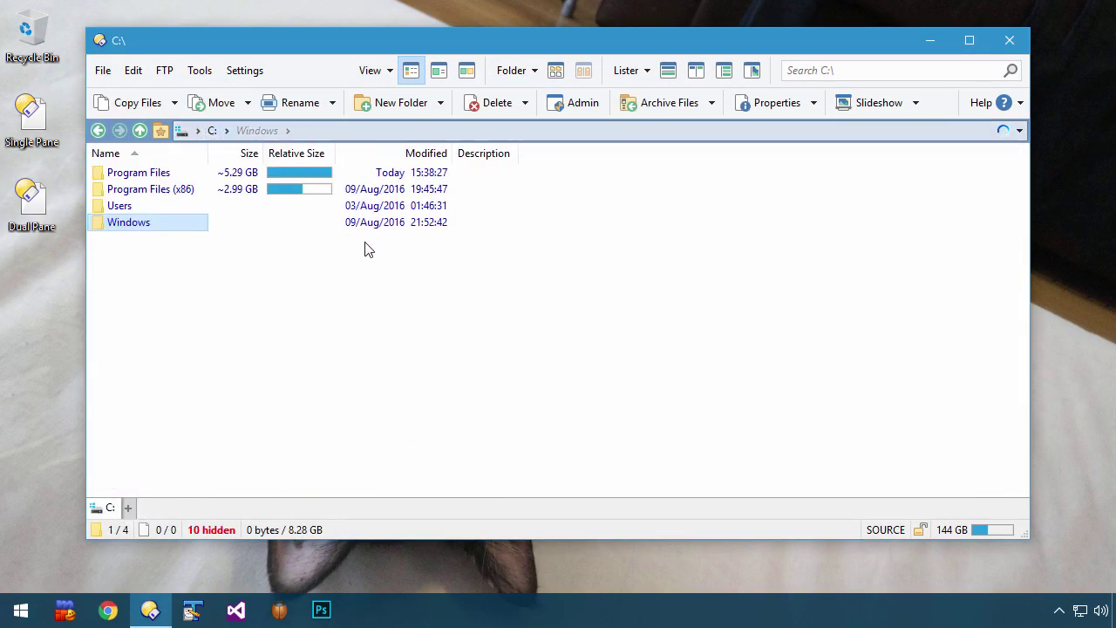
pyautogui.moveTo(916, 531)
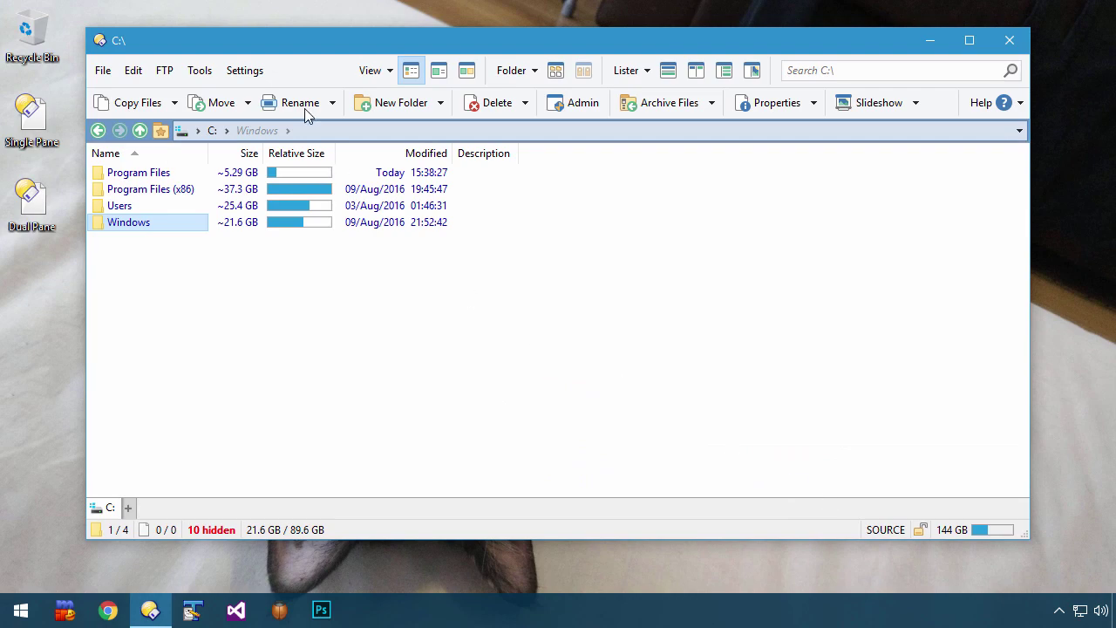
# Open the C:\ path format for editing from the Folder Formats preferences
pyautogui.click(245, 70)
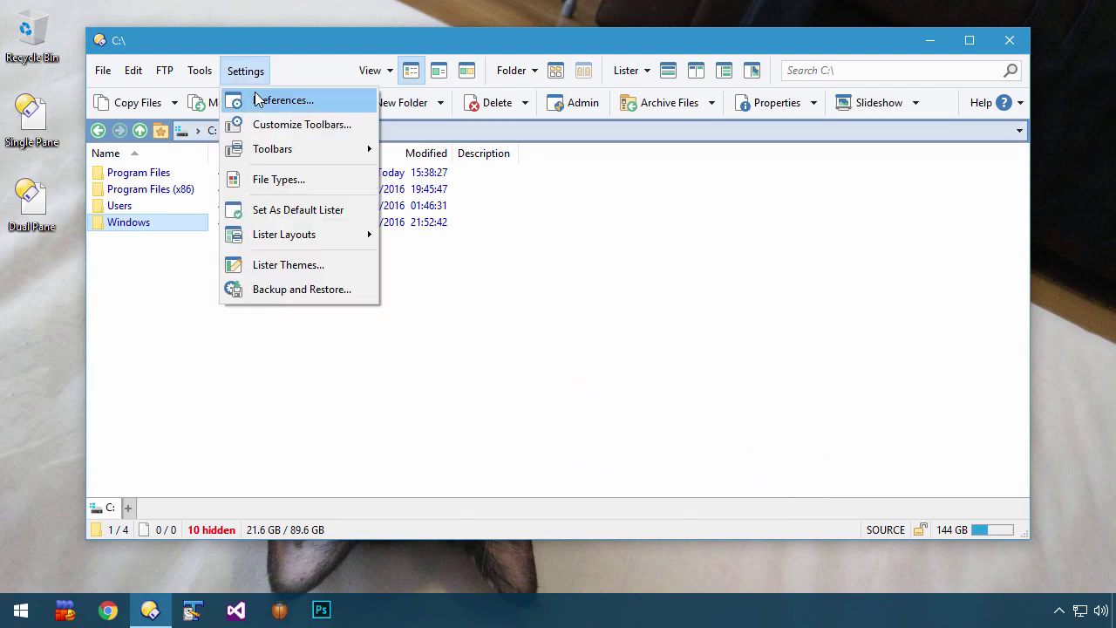
pyautogui.click(285, 99)
pyautogui.doubleClick(371, 263)
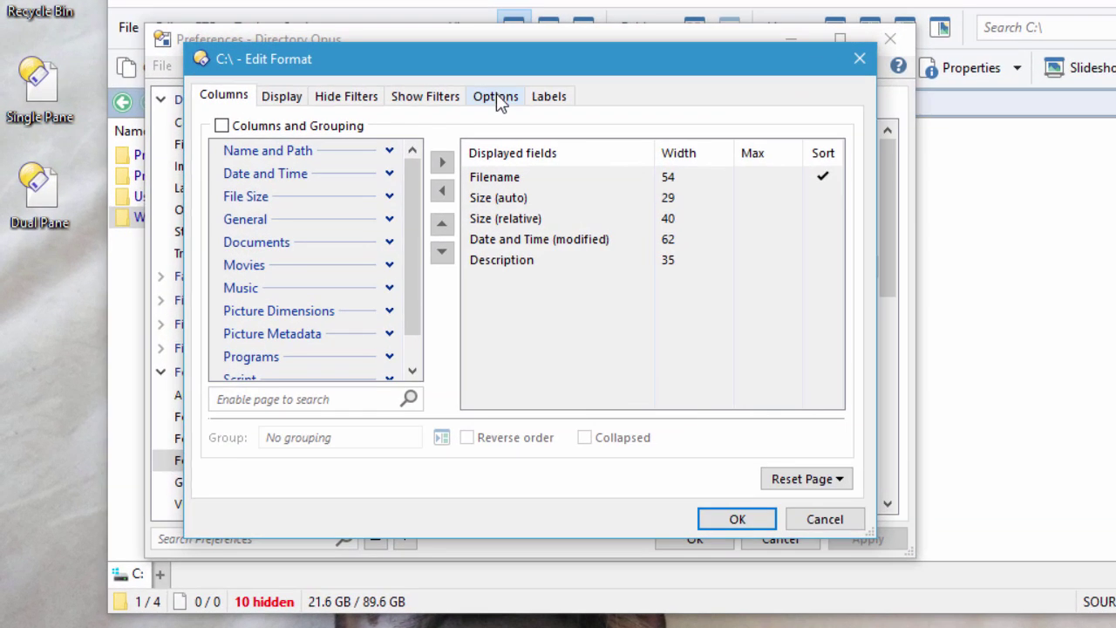
pyautogui.click(436, 111)
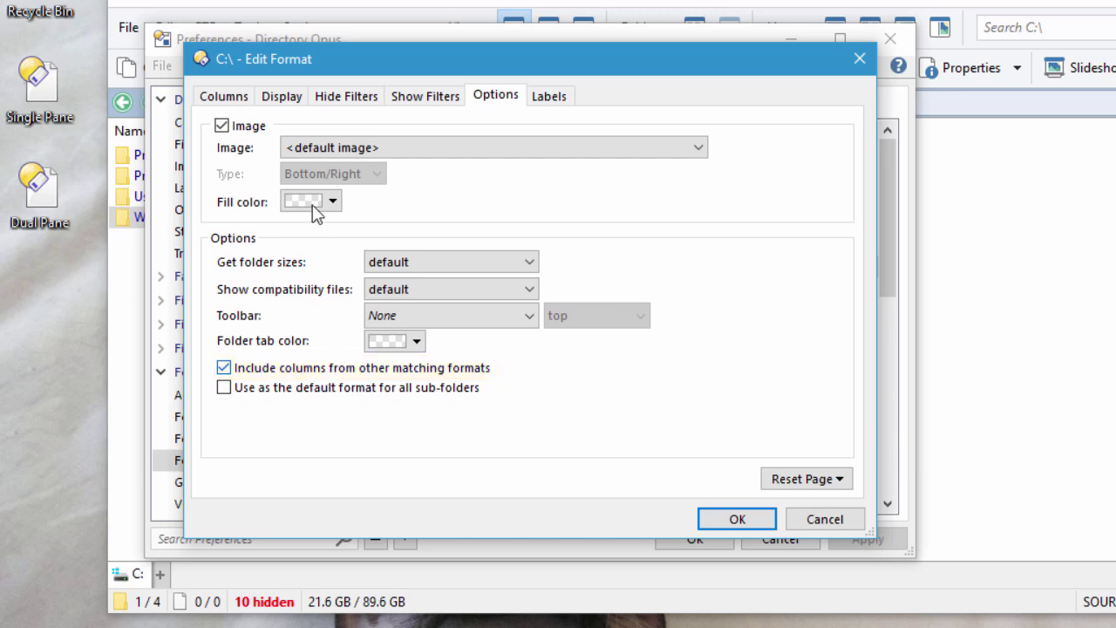
# Leave Columns and Grouping unticked and review the .rnd and MSOCache|PerfLogs hide filters
pyautogui.click(225, 98)
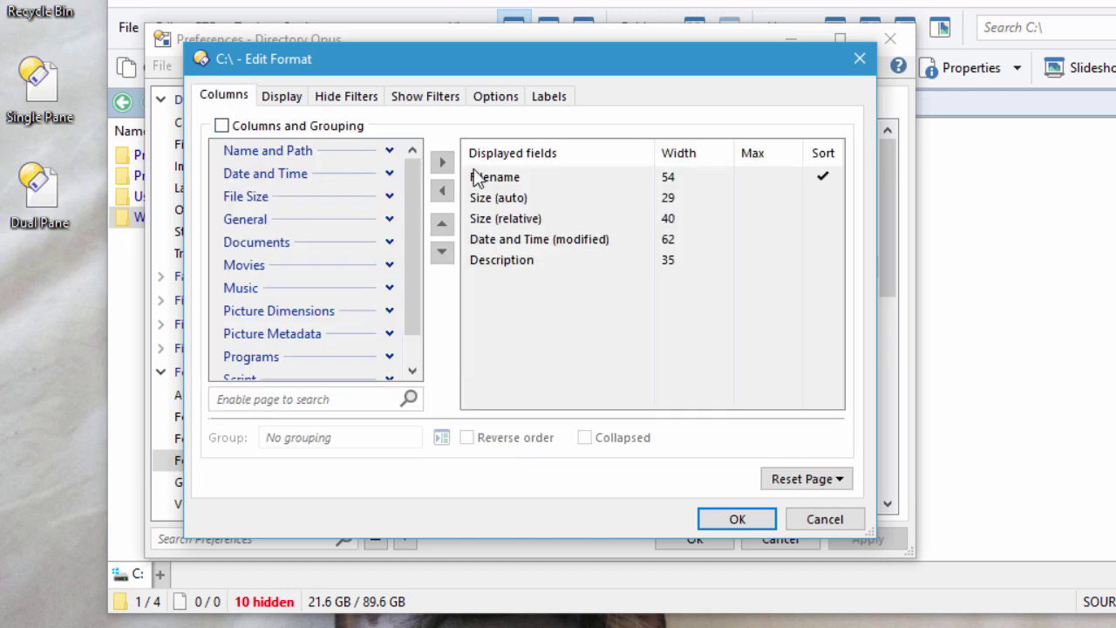
pyautogui.click(258, 131)
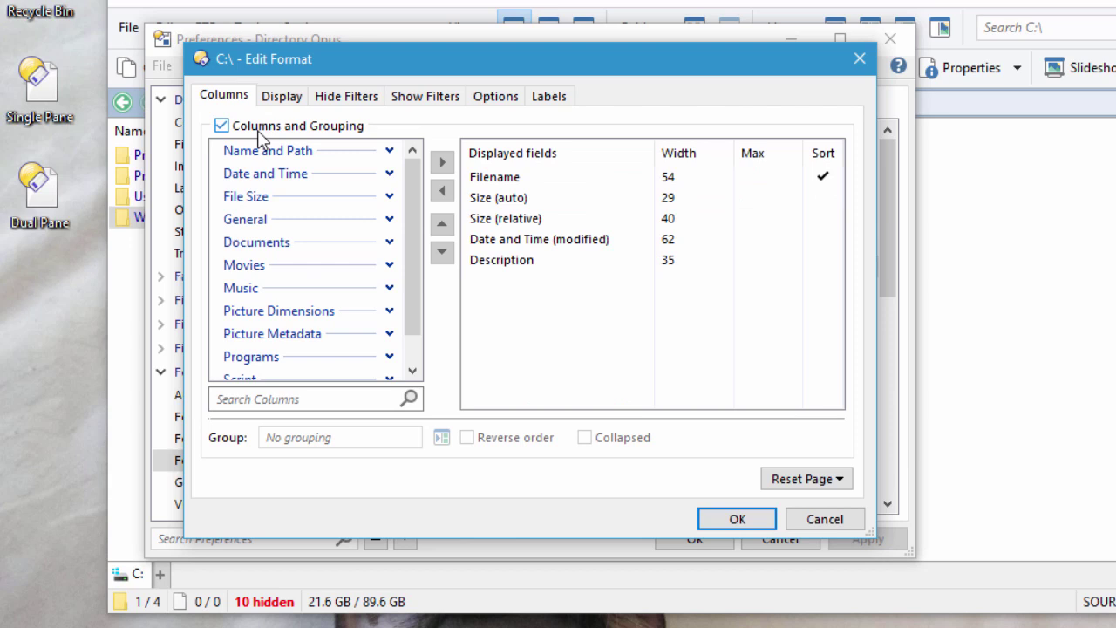
pyautogui.click(259, 131)
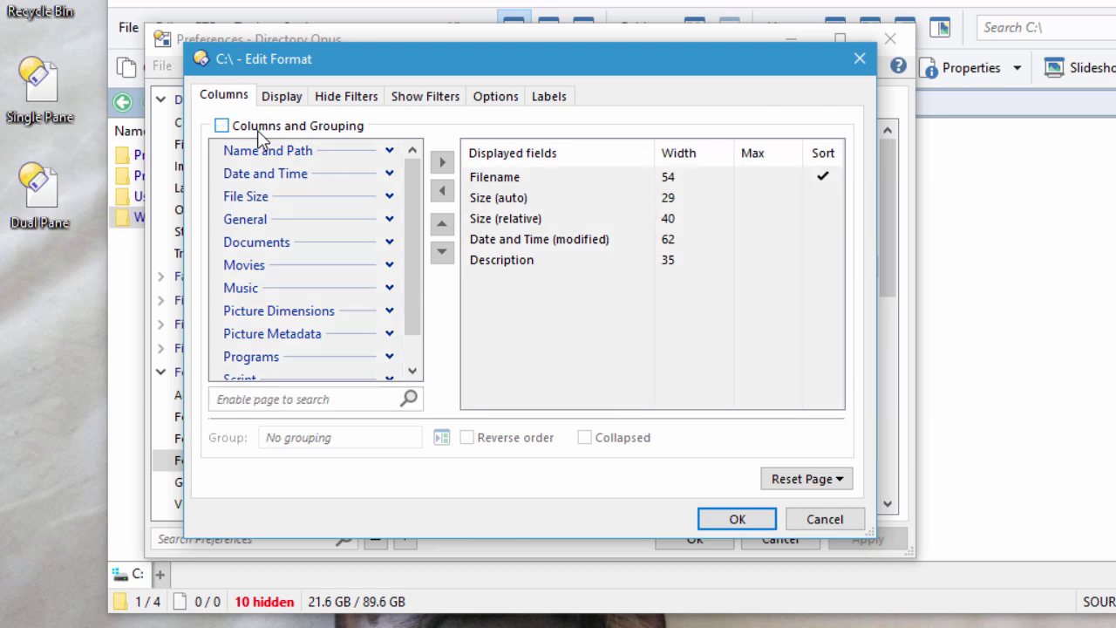
pyautogui.click(347, 96)
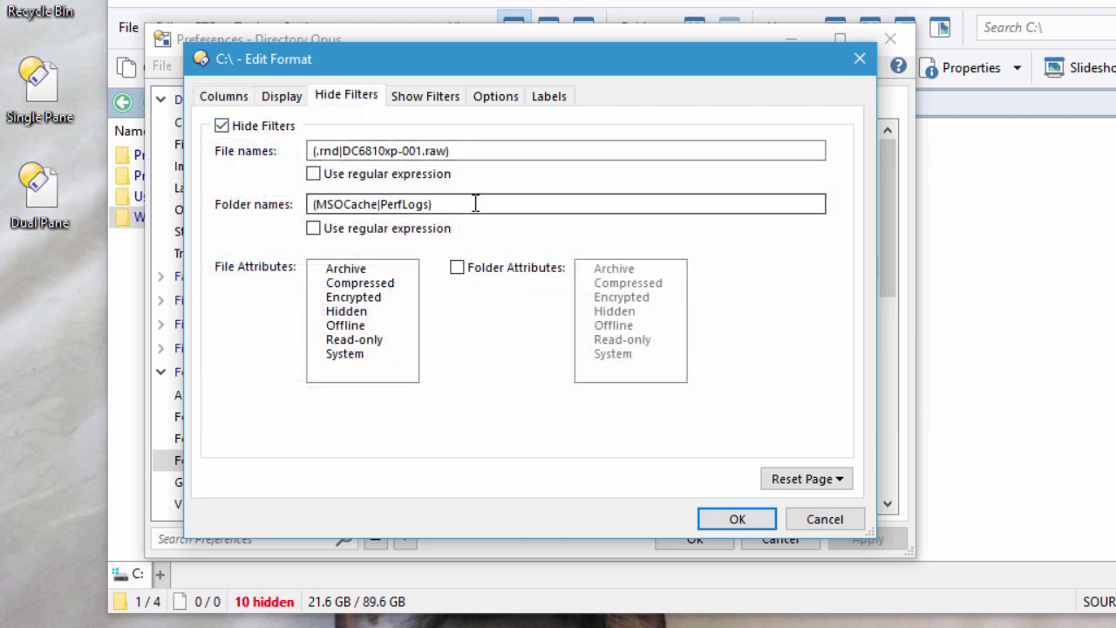
# Discard the C:\ format edits and inspect the D:\\Audio\\[^\\]+$ format
pyautogui.click(811, 517)
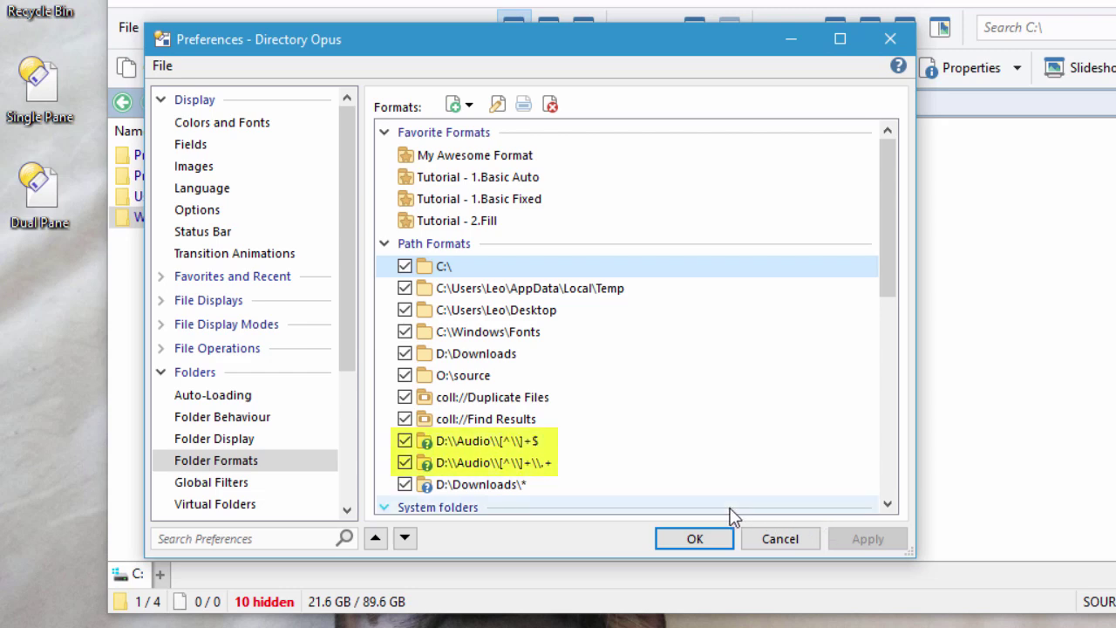
pyautogui.doubleClick(589, 449)
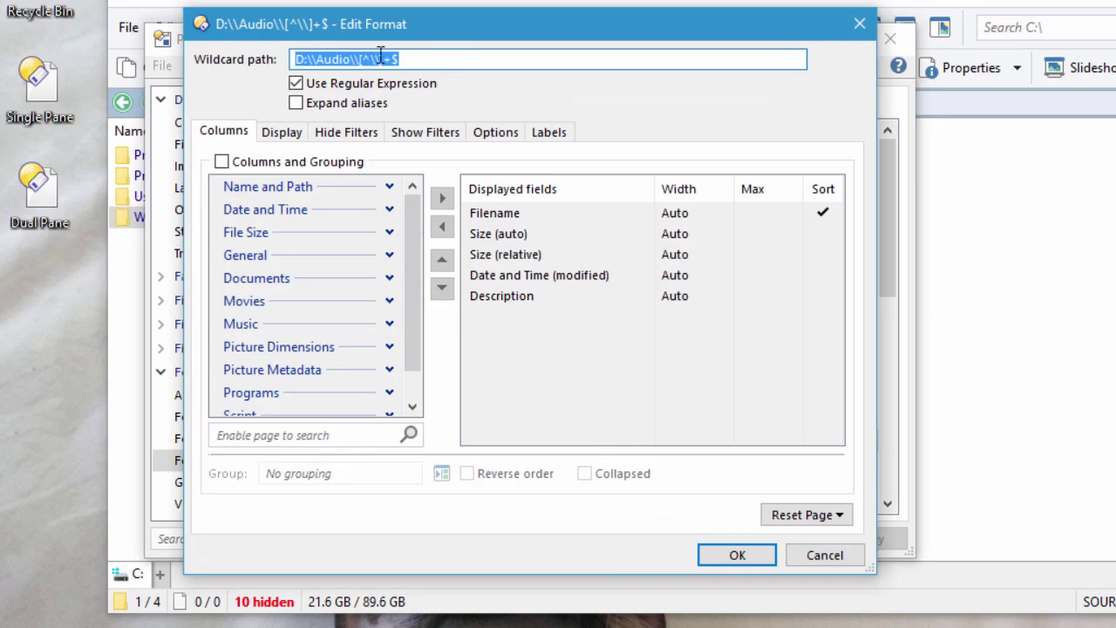
pyautogui.click(860, 24)
# Inspect the second D:\\Audio format's columns and close it without changes
pyautogui.click(551, 469)
pyautogui.doubleClick(551, 468)
pyautogui.scroll(-2, 824, 304)
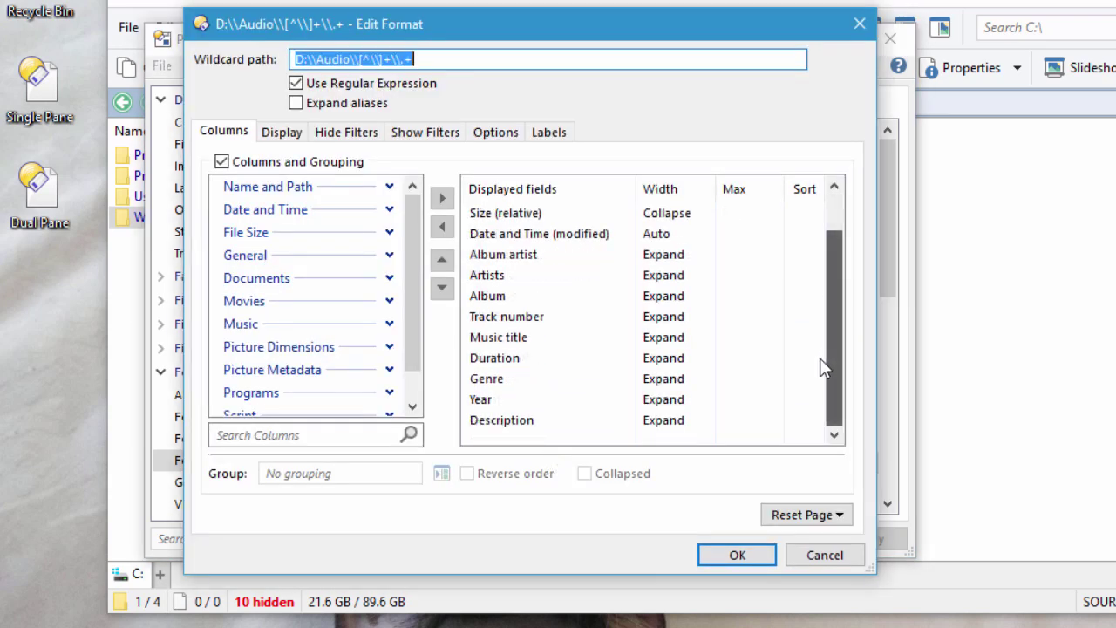
pyautogui.scroll(2, 825, 355)
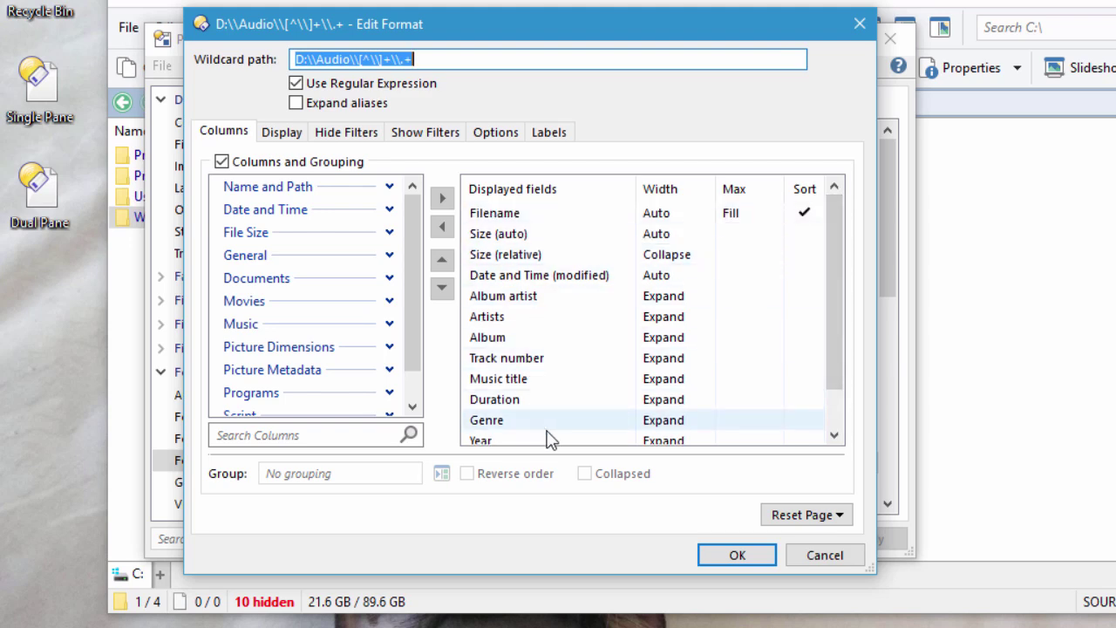
pyautogui.click(832, 557)
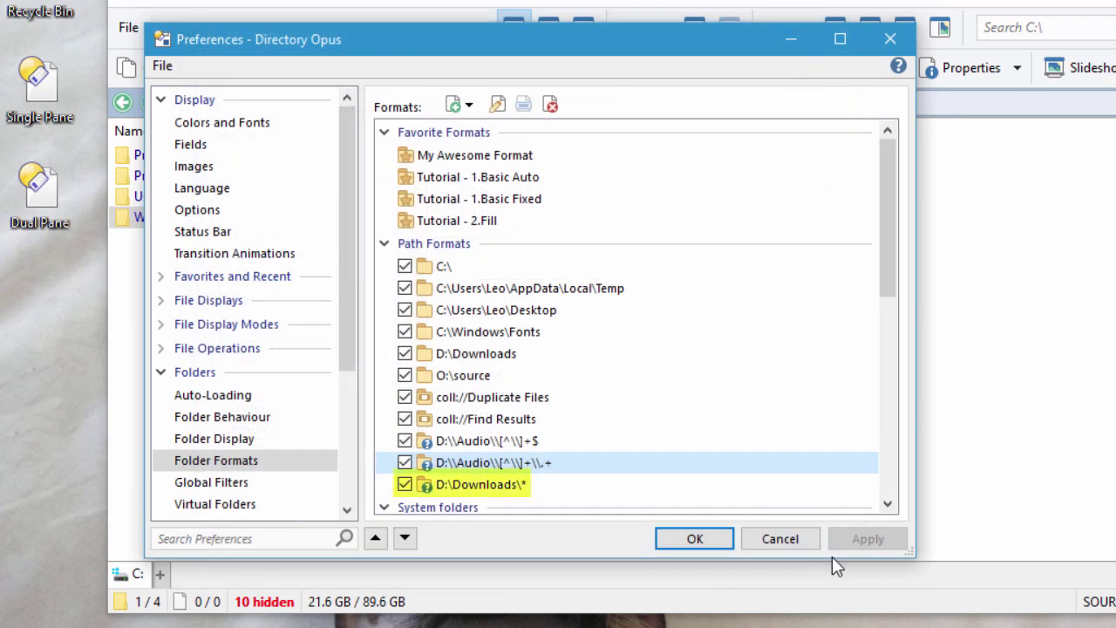
# Edit the D:\Downloads\* format to see labels giving executables and scripts a Red Background
pyautogui.doubleClick(514, 484)
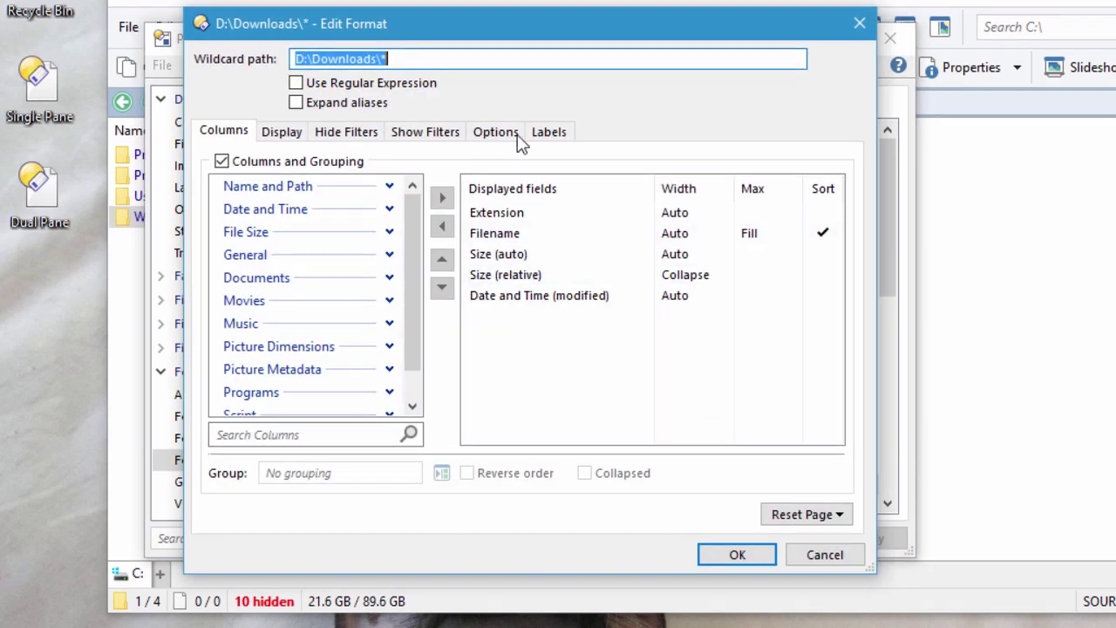
pyautogui.click(540, 135)
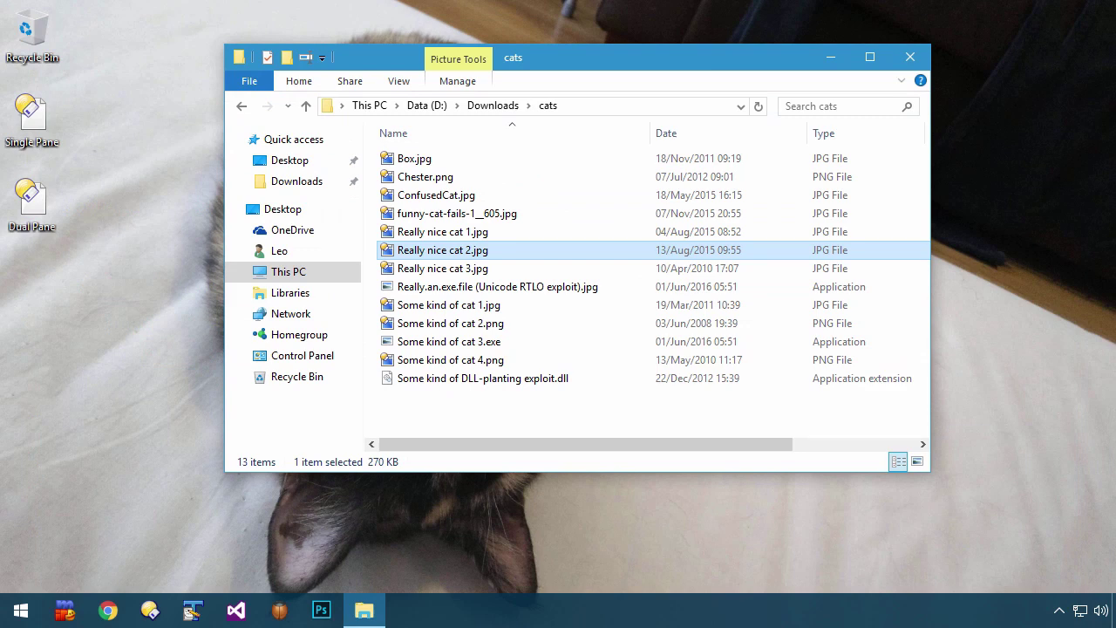
# Preview Really nice cat 2.jpg and 3.jpg, then select the disguised RTLO exploit file
pyautogui.press('Return')
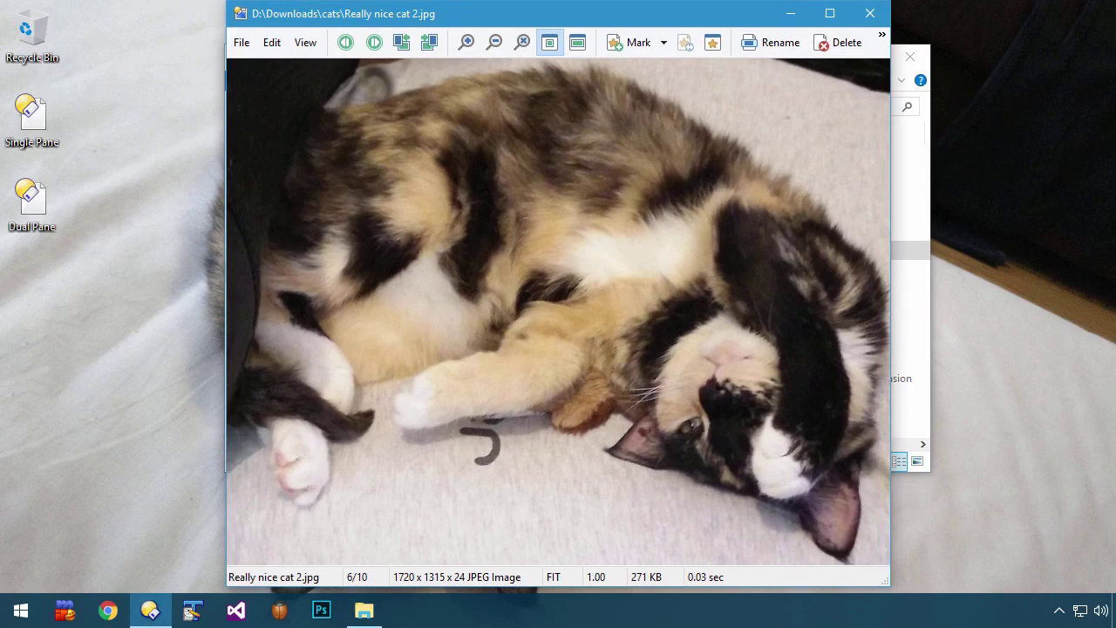
pyautogui.press('Escape')
pyautogui.press('Down')
pyautogui.press('Return')
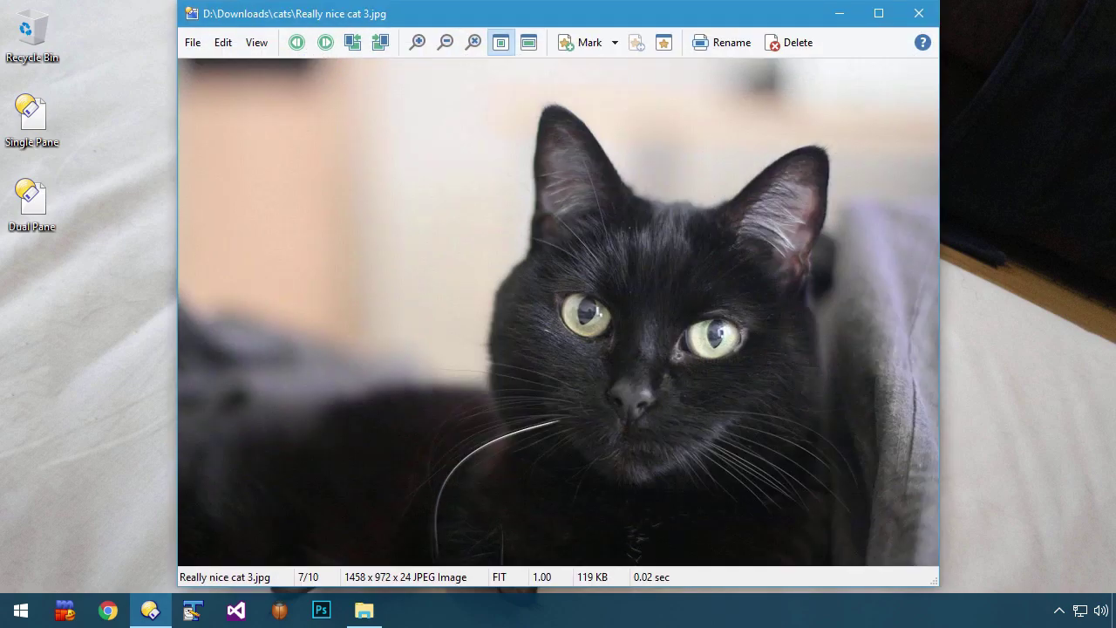
pyautogui.press('Escape')
pyautogui.press('Down')
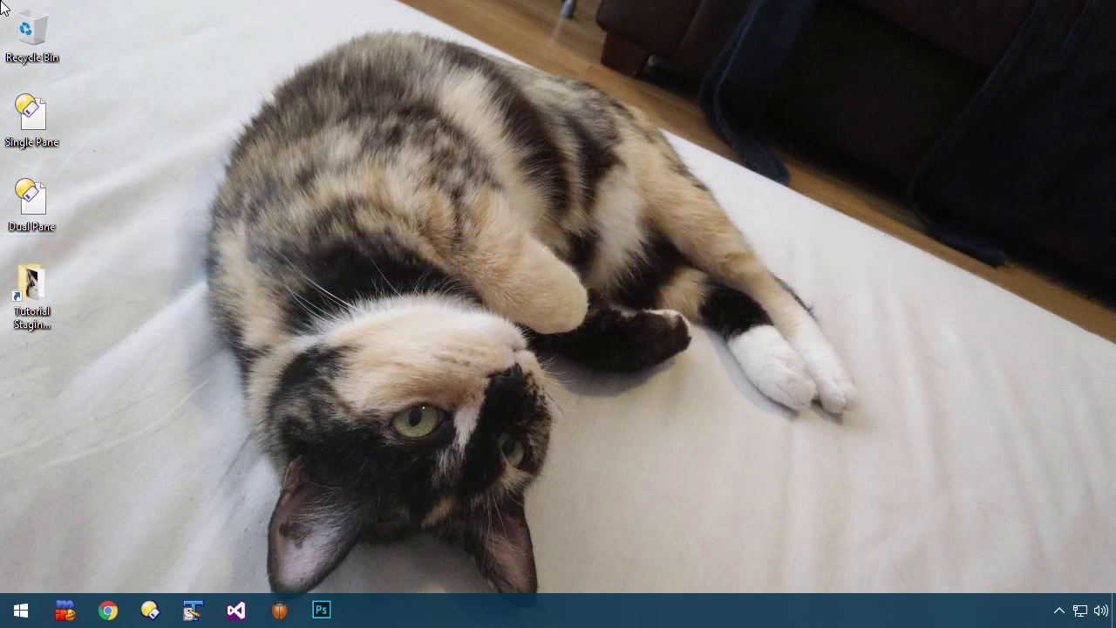
# Open a dual-pane window and add Tutorial Staging as a tab in the left pane
pyautogui.doubleClick(14, 229)
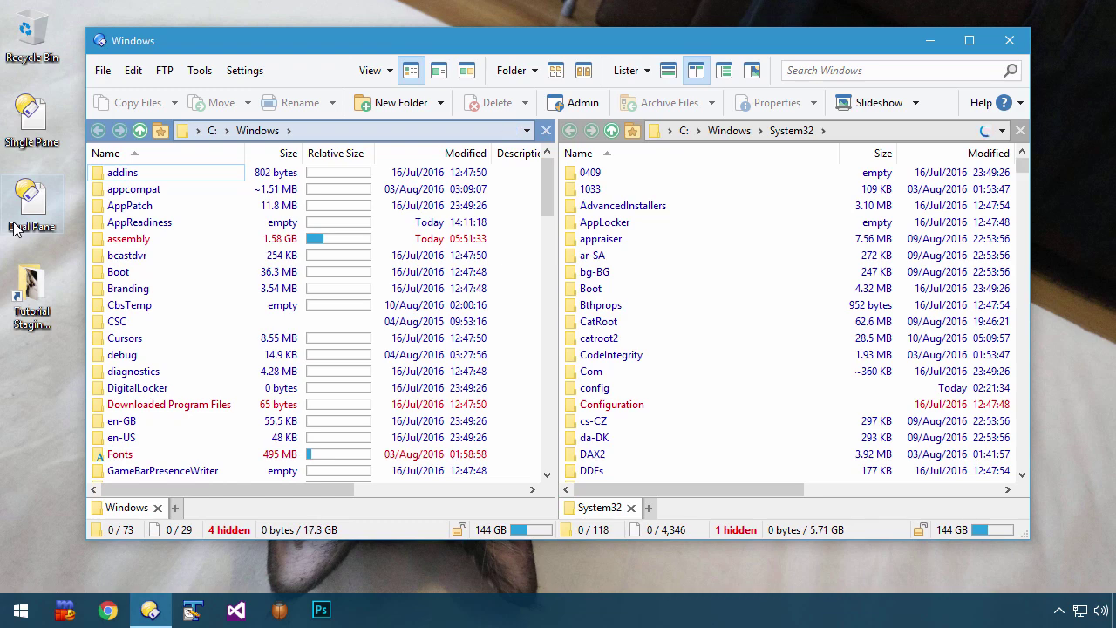
pyautogui.doubleClick(28, 288)
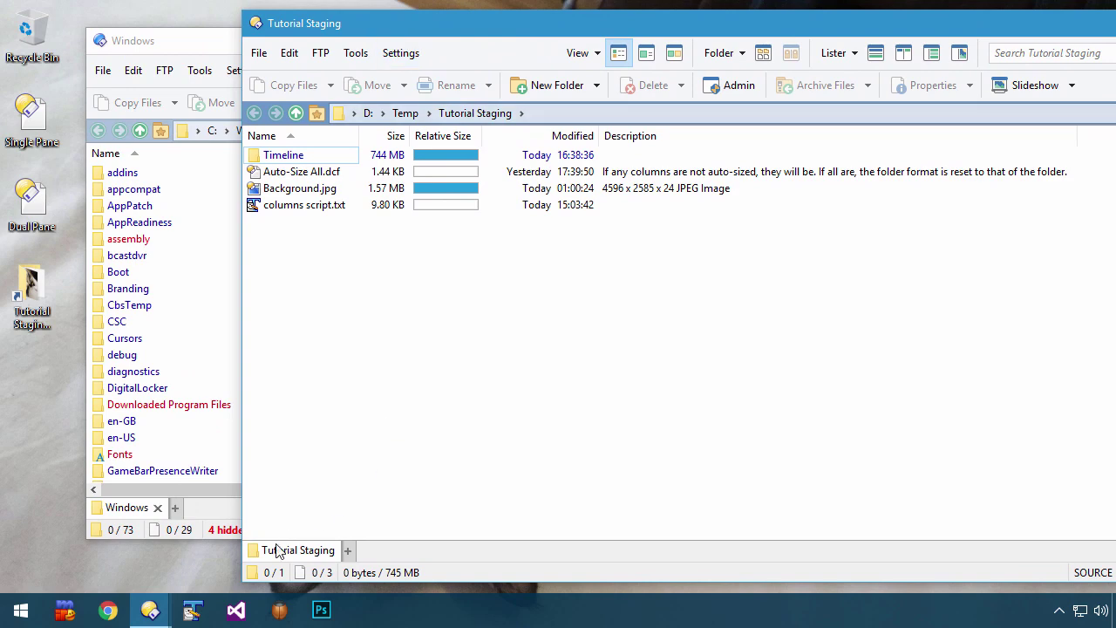
pyautogui.moveTo(280, 549); pyautogui.dragTo(214, 516)
pyautogui.click(206, 517)
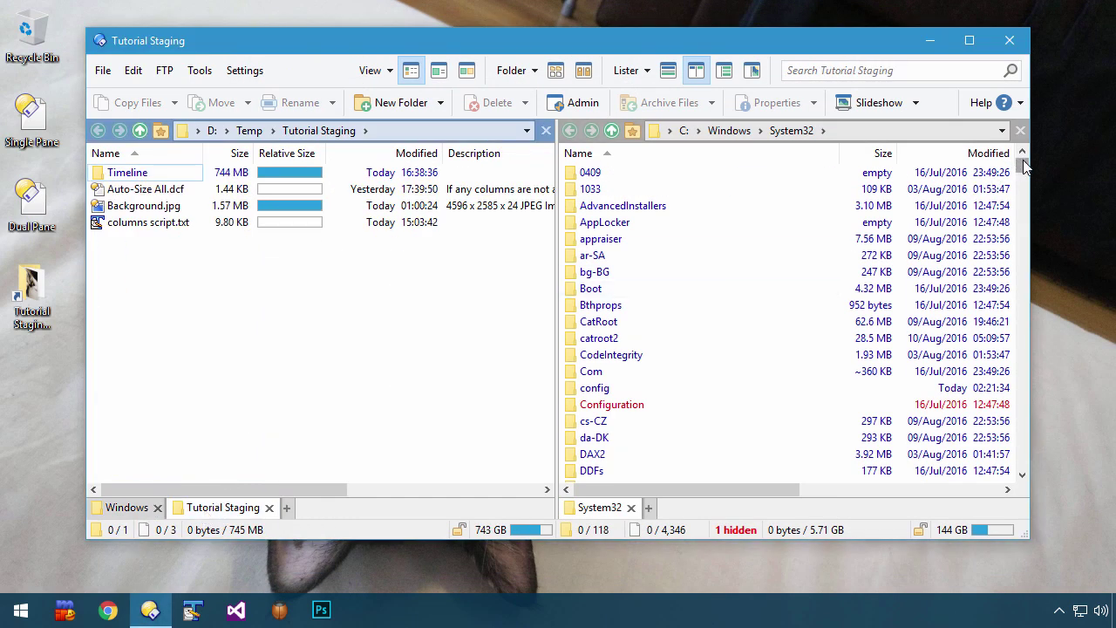
# Adjust the System32 list's column widths and the split between the two panes
pyautogui.moveTo(1023, 166); pyautogui.dragTo(1028, 428)
pyautogui.scroll(-4, 929, 397)
pyautogui.scroll(-1, 929, 397)
pyautogui.scroll(1, 929, 396)
pyautogui.scroll(1, 929, 397)
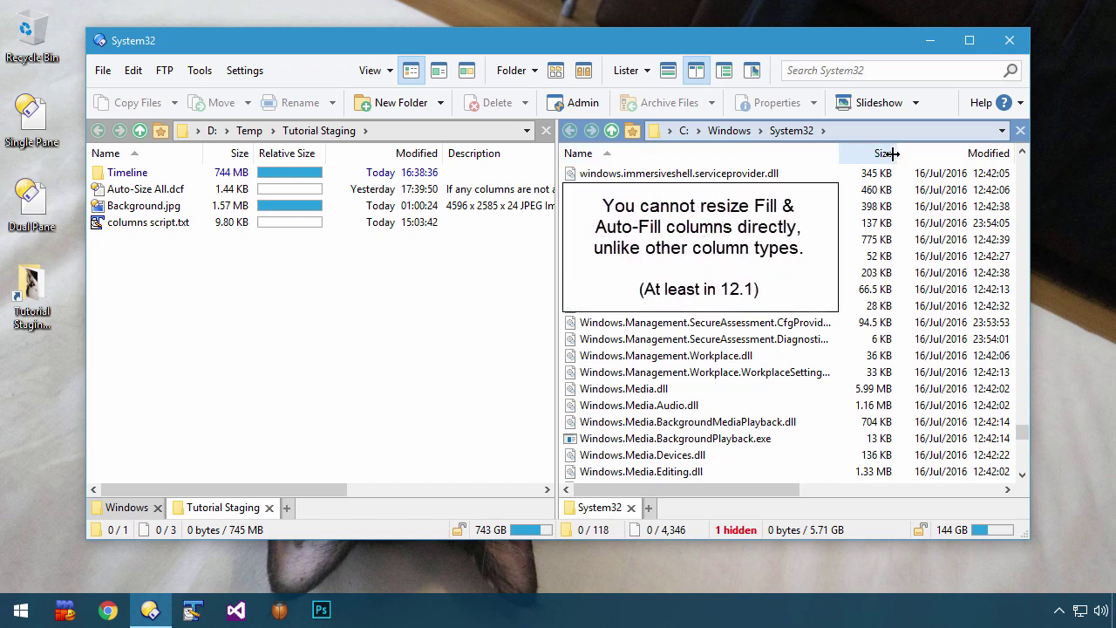
pyautogui.moveTo(892, 153)
pyautogui.mouseDown()
pyautogui.moveTo(917, 155)
pyautogui.moveTo(902, 157)
pyautogui.mouseUp()
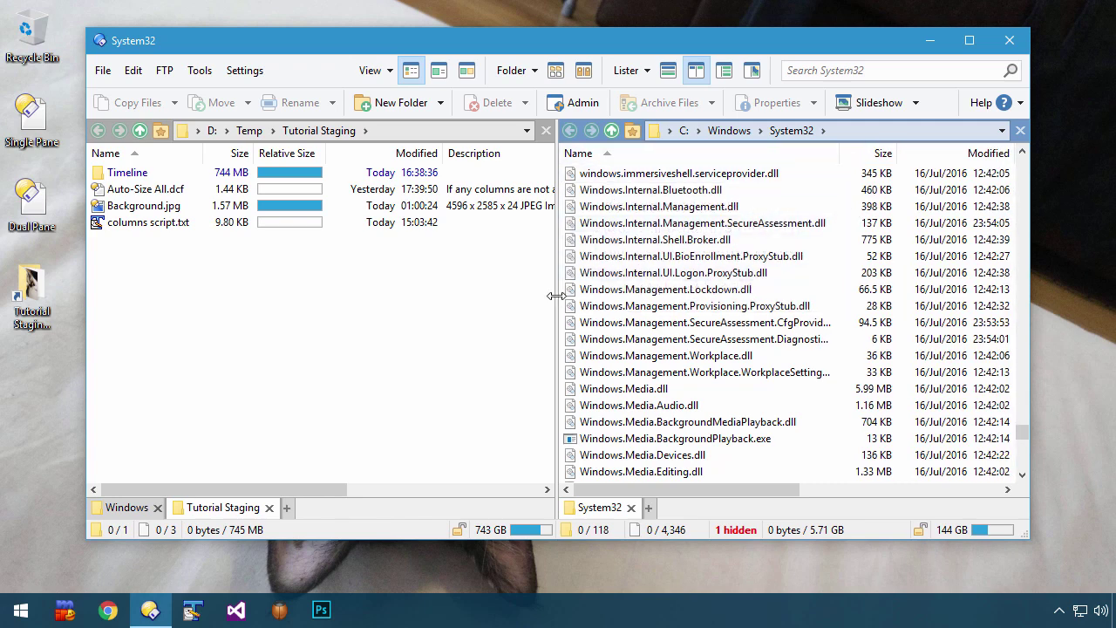
pyautogui.moveTo(556, 296); pyautogui.dragTo(557, 353)
# Add the Auto-Size All.dcf script to the toolbar as a new button
pyautogui.click(247, 72)
pyautogui.click(271, 125)
pyautogui.moveTo(185, 189); pyautogui.dragTo(1005, 70)
pyautogui.click(601, 553)
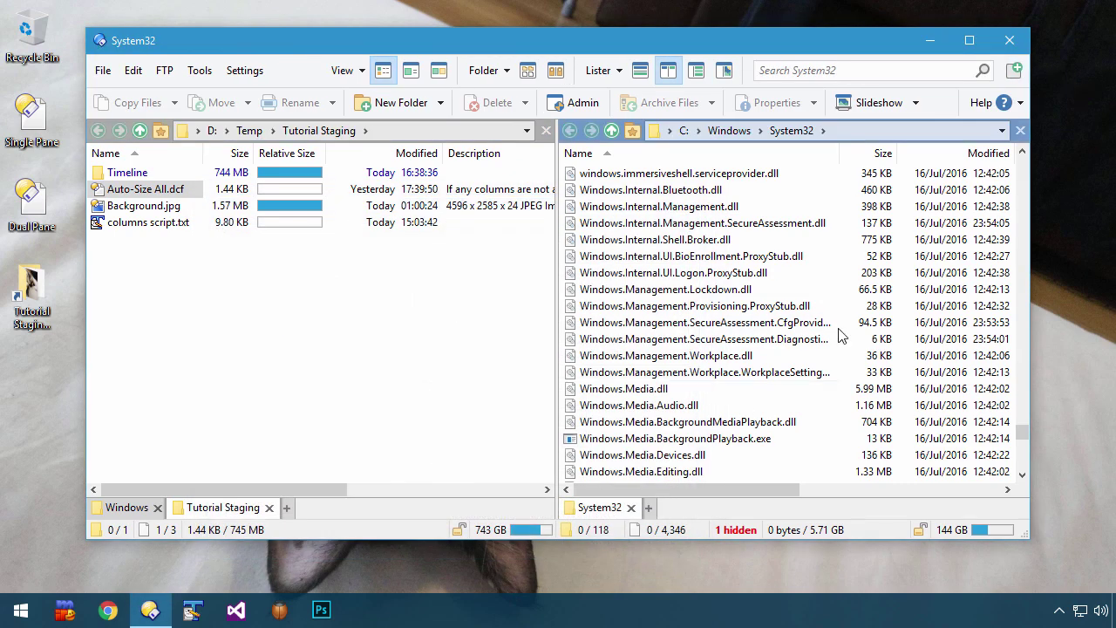
# Toggle auto-sized columns in the System32 list on, off, and on again
pyautogui.click(1016, 76)
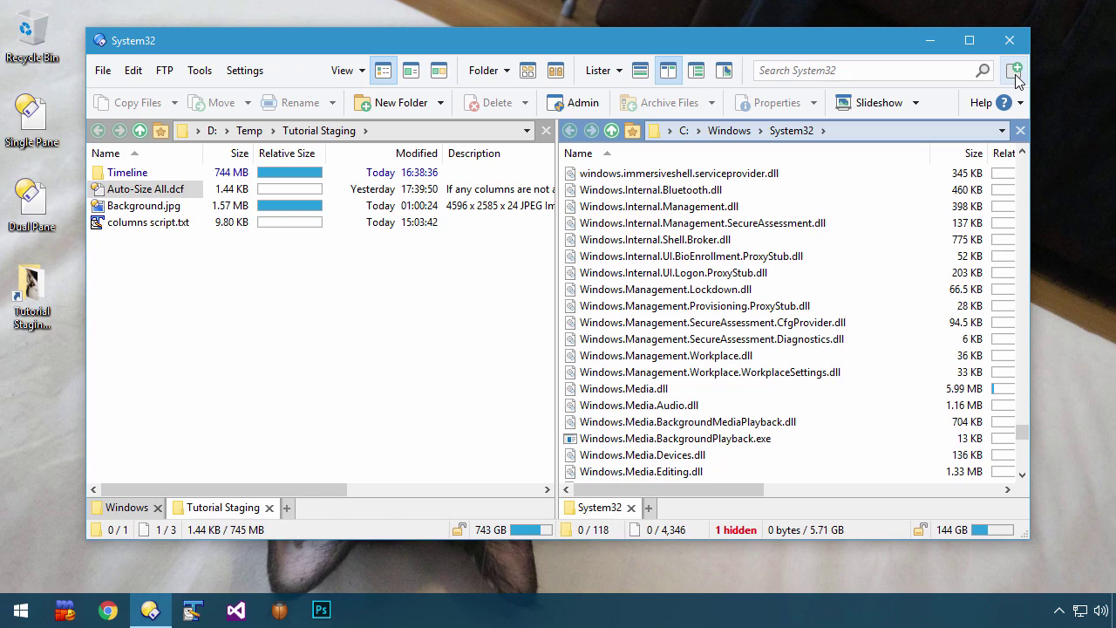
pyautogui.click(1017, 76)
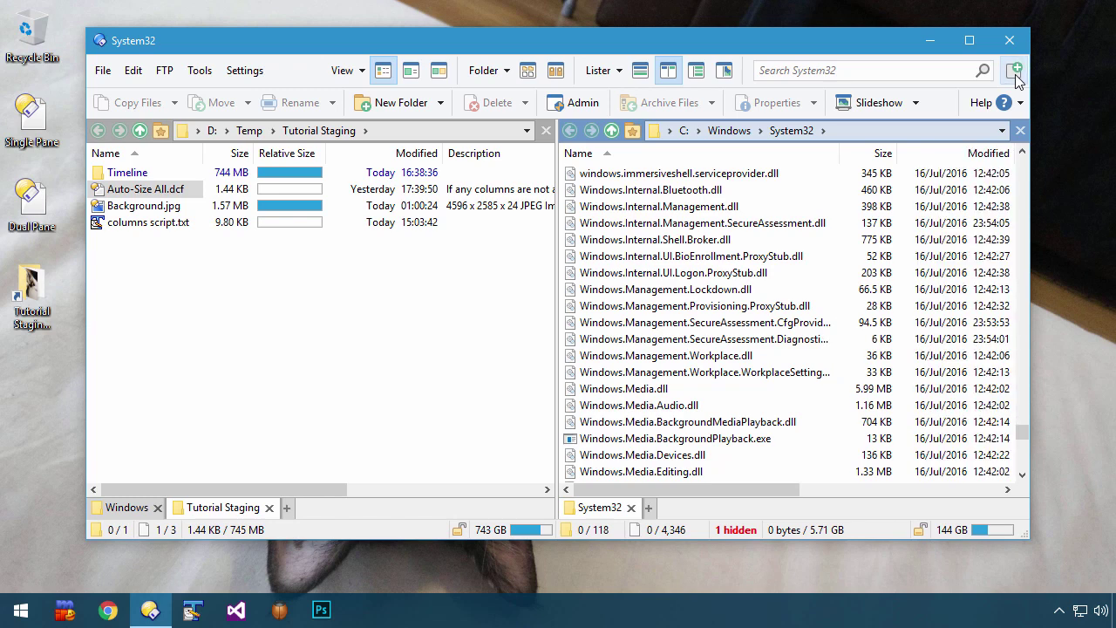
pyautogui.click(843, 491)
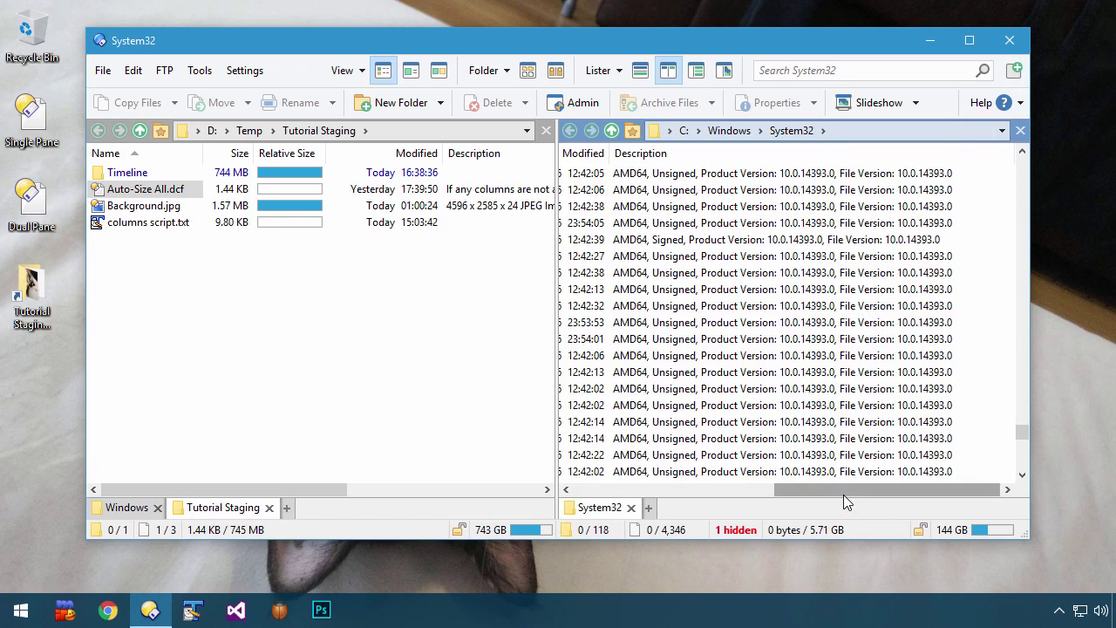
pyautogui.moveTo(792, 494); pyautogui.dragTo(637, 494)
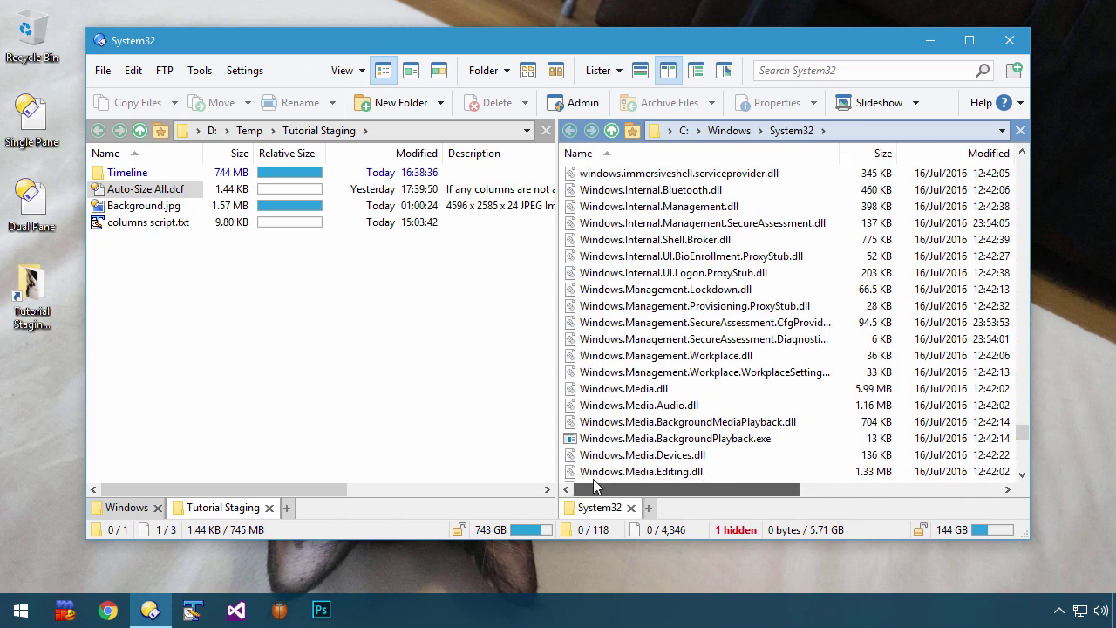
pyautogui.click(1016, 69)
# Narrow the Name column, reset with F5, and toggle Auto-Size All from the column menu
pyautogui.moveTo(929, 154); pyautogui.dragTo(685, 174)
pyautogui.press('F5')
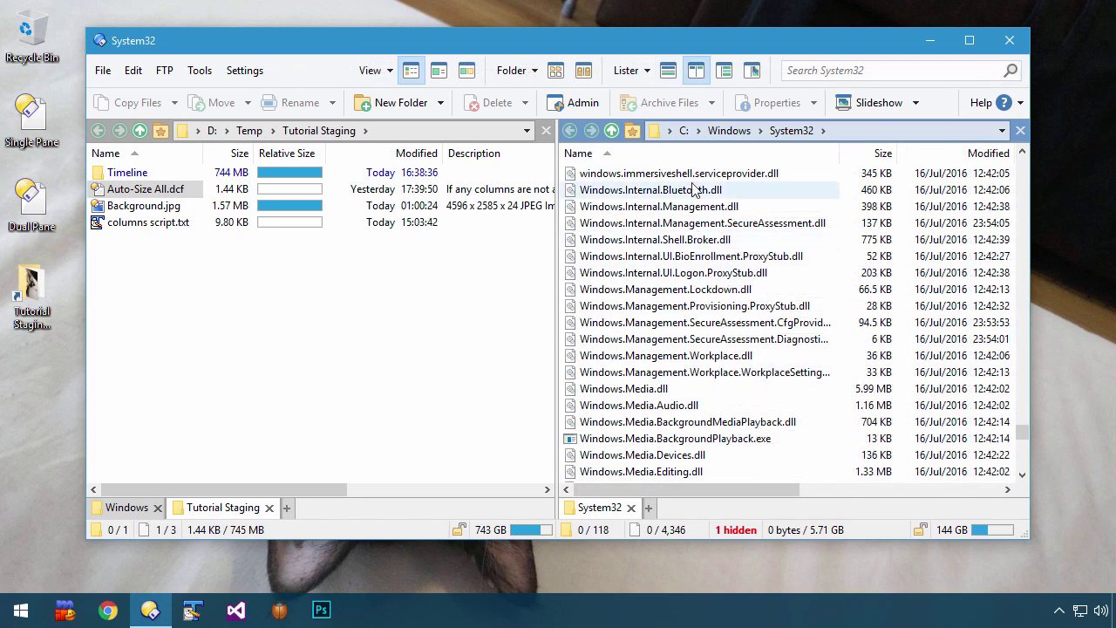
pyautogui.rightClick(693, 157)
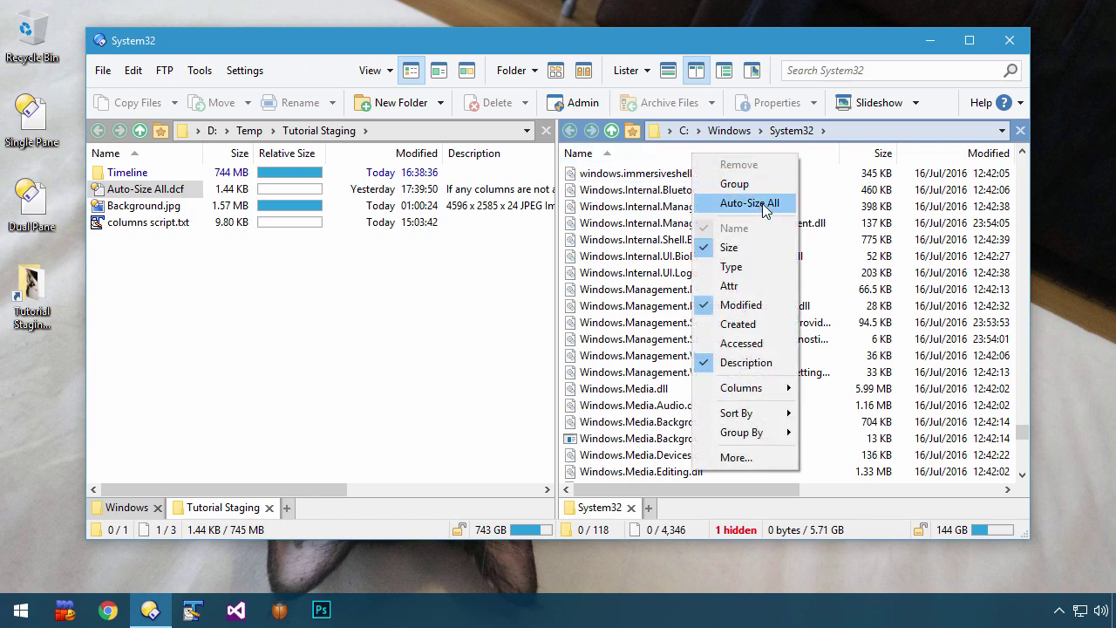
pyautogui.click(763, 210)
pyautogui.rightClick(734, 157)
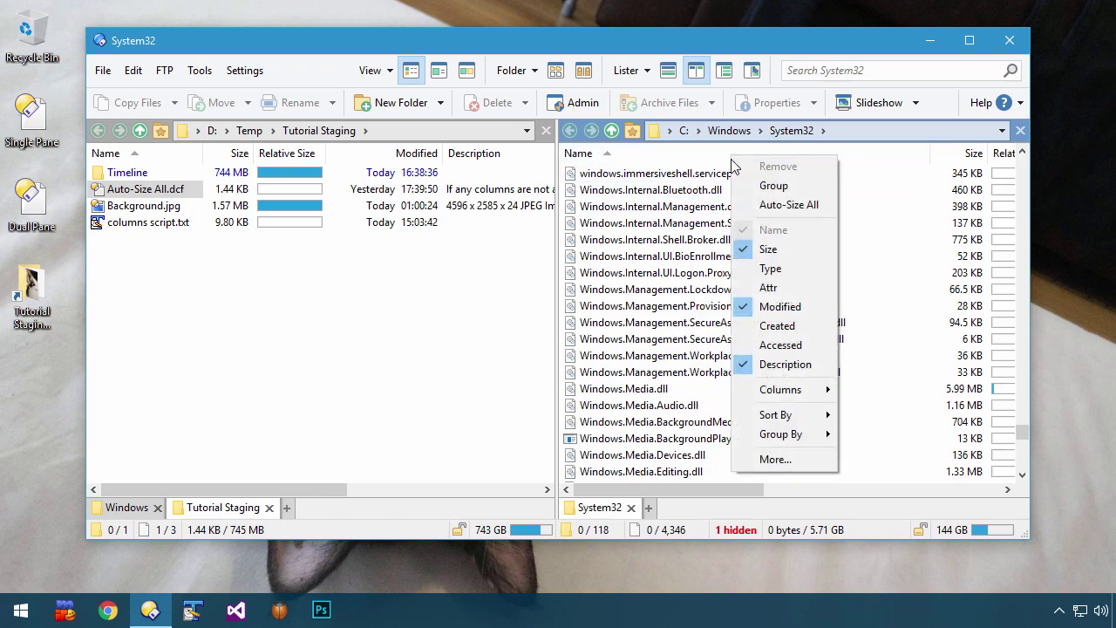
pyautogui.click(747, 210)
pyautogui.rightClick(691, 157)
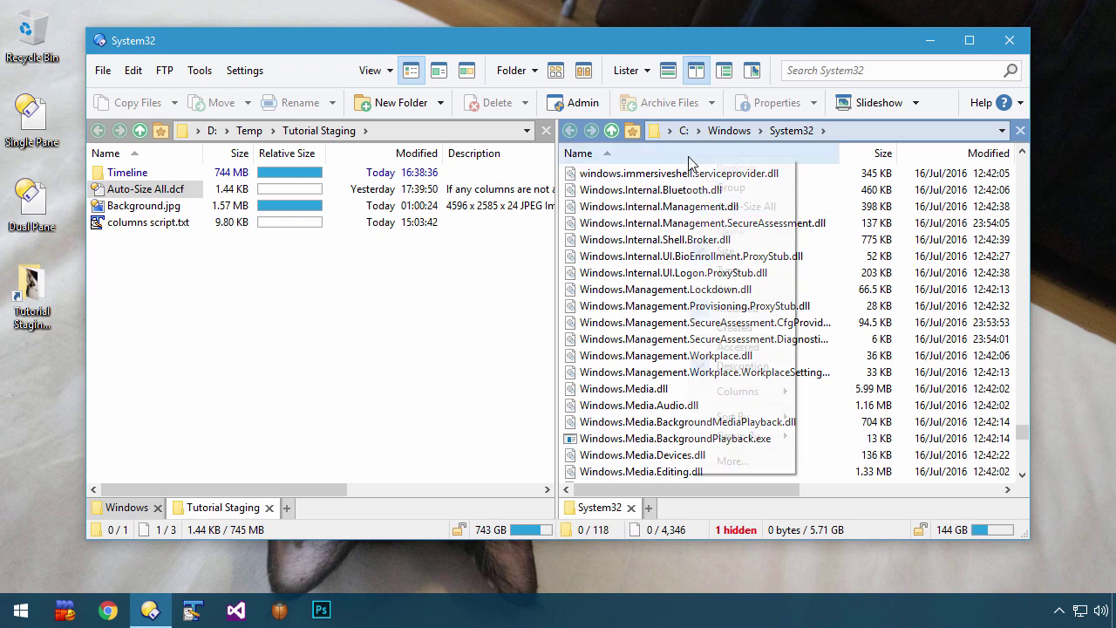